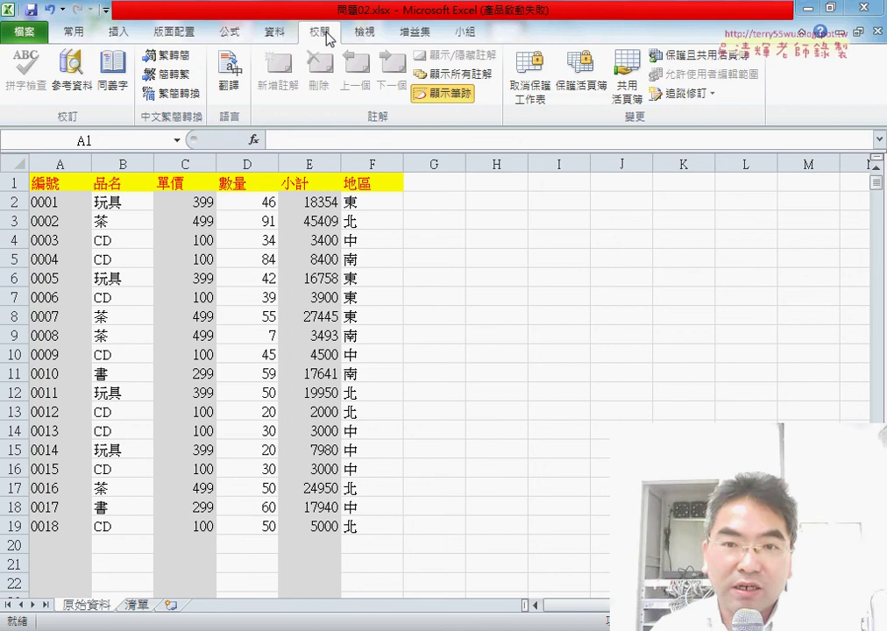
# - Unprotect the 原始資料 sheet by entering its password
pyautogui.hotkey('ctrl', 'shift', 'Right')
pyautogui.click(523, 95)
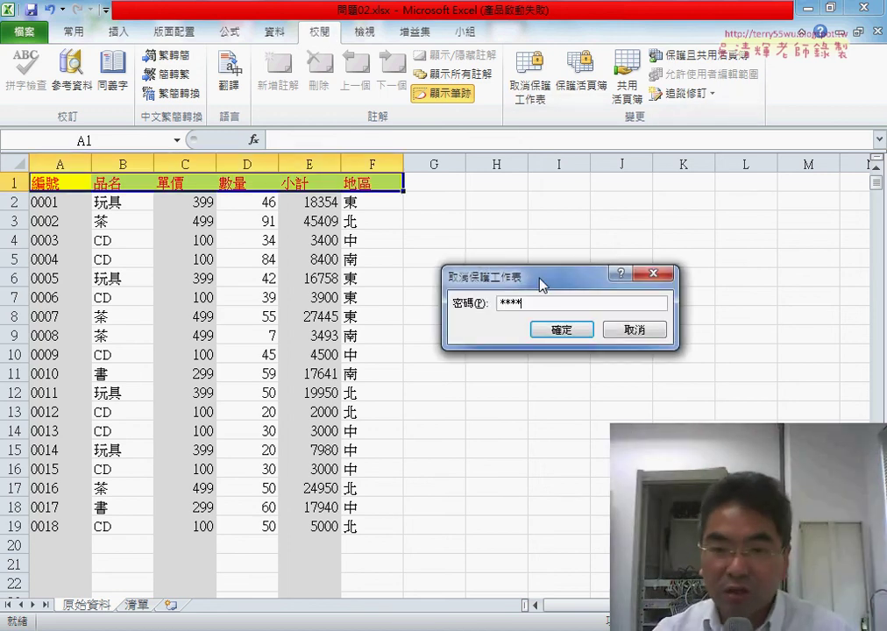
pyautogui.press('Return')
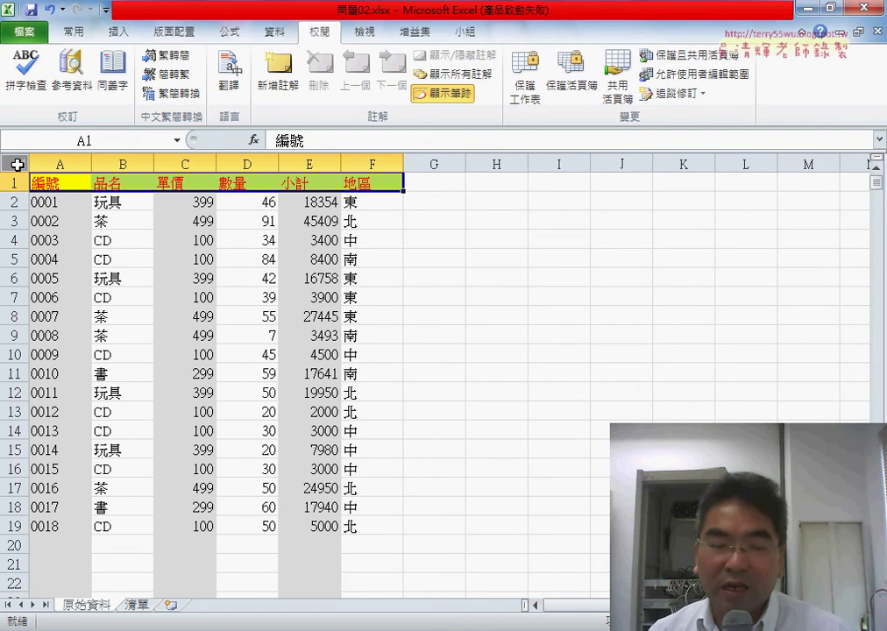
# - Select the whole sheet and mark every cell as Locked and Hidden in Format Cells
pyautogui.click(59, 202)
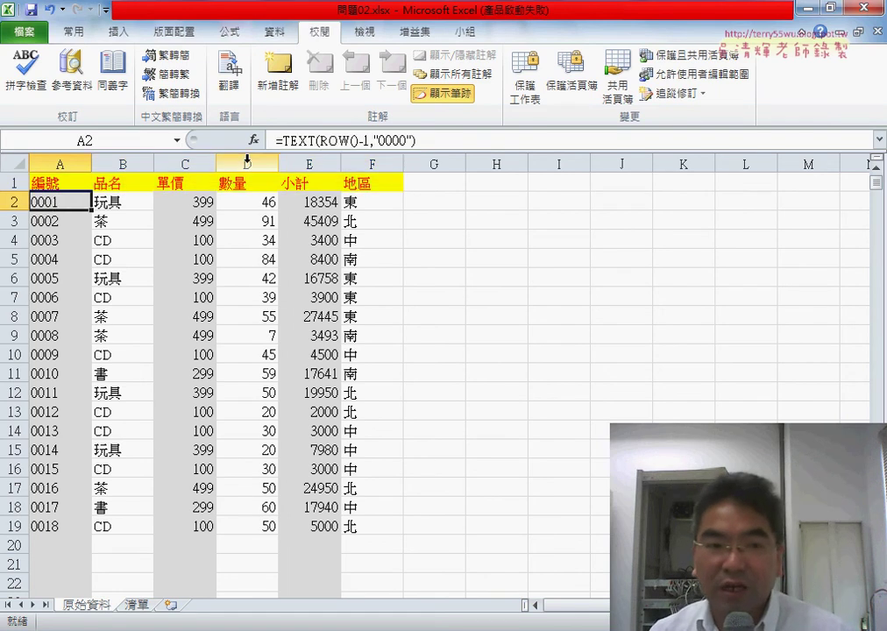
pyautogui.click(17, 164)
pyautogui.rightClick(253, 263)
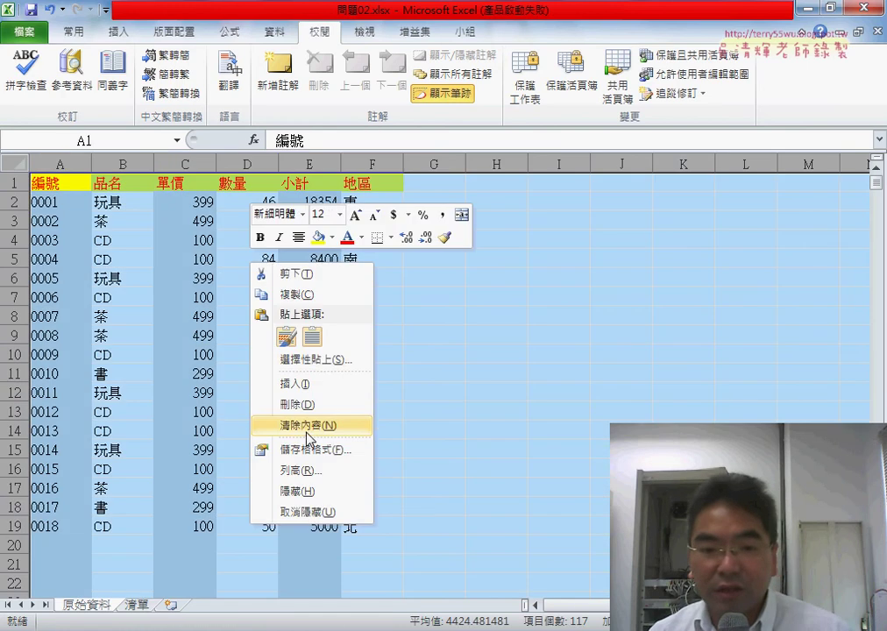
pyautogui.click(13, 161)
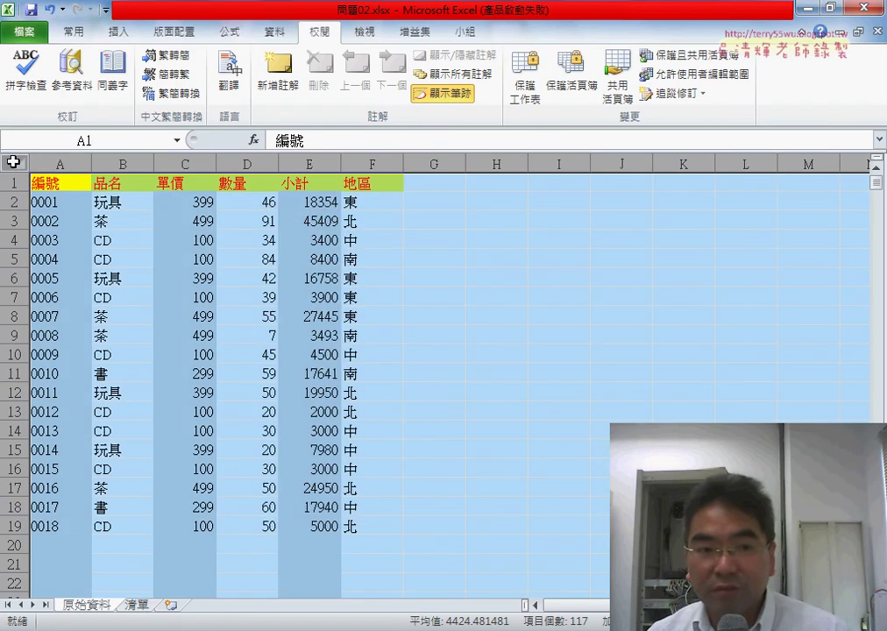
pyautogui.rightClick(488, 262)
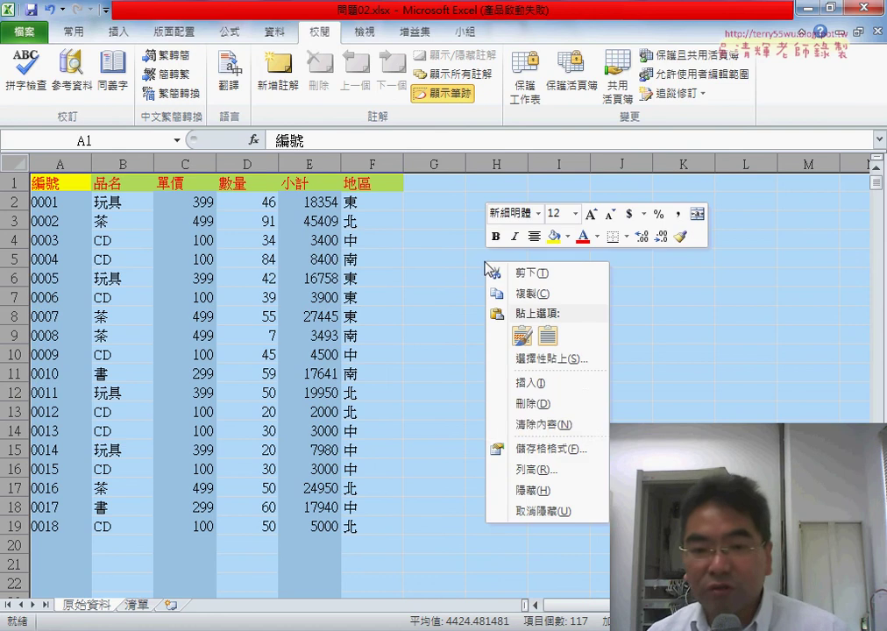
pyautogui.click(547, 449)
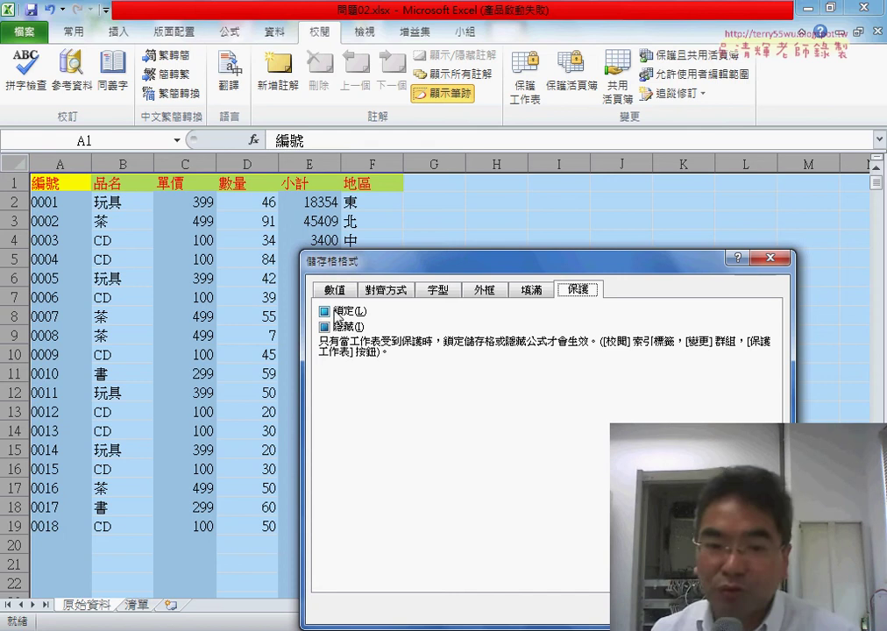
pyautogui.click(354, 331)
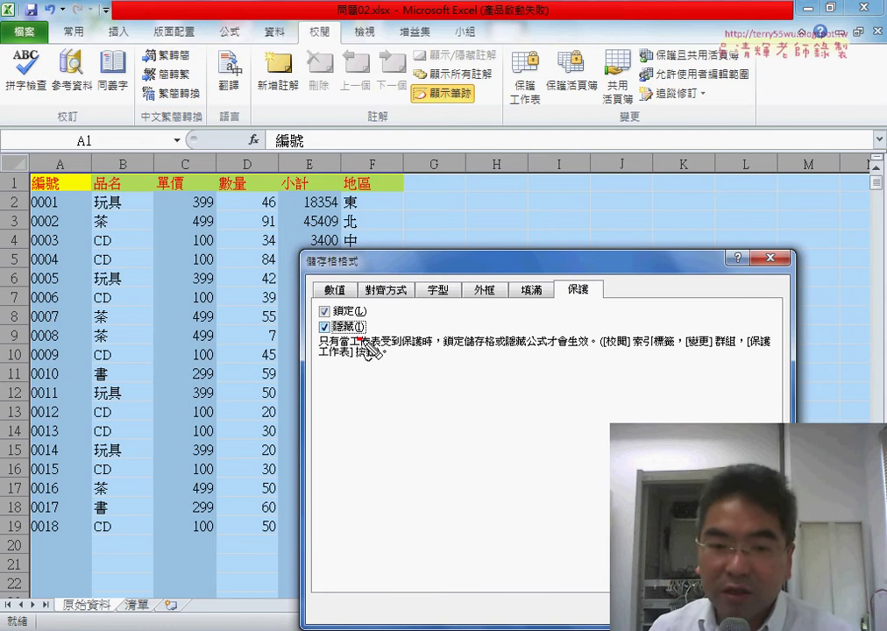
pyautogui.moveTo(361, 339); pyautogui.dragTo(375, 331)
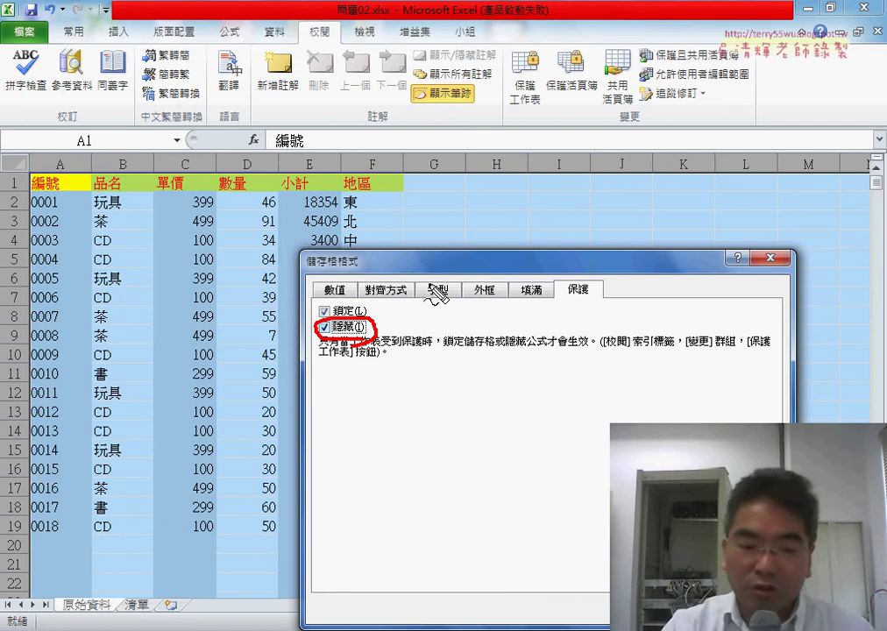
pyautogui.press('Escape')
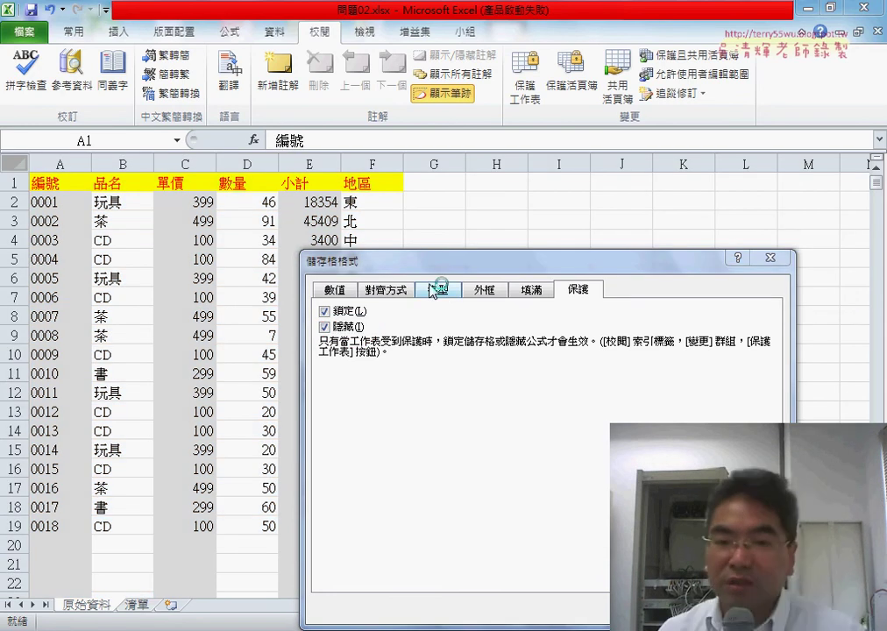
pyautogui.press('Escape')
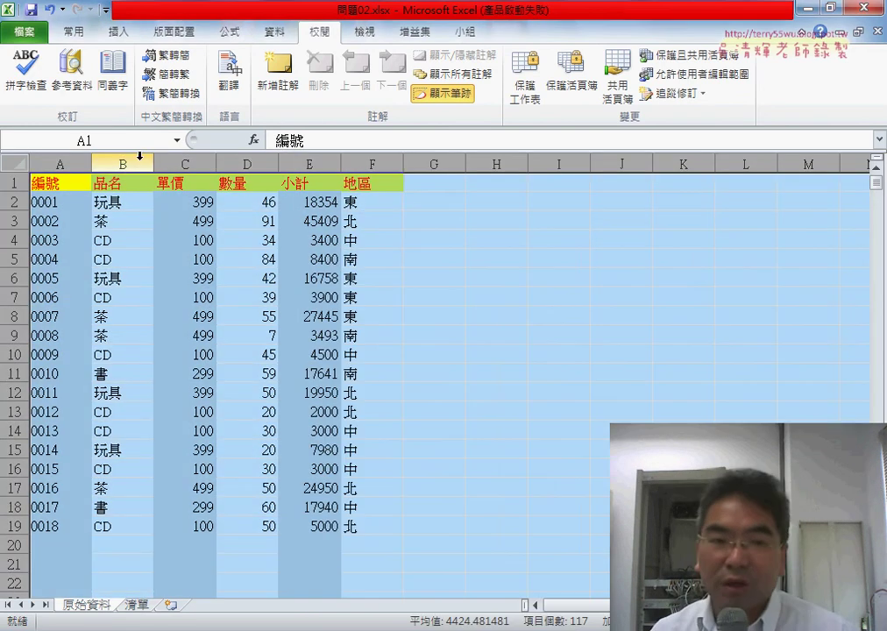
# - Untick Locked for product, quantity and region columns B, D and F, keeping them hidden
pyautogui.click(122, 164)
pyautogui.keyDown('ctrl'); pyautogui.click(259, 160); pyautogui.keyUp('ctrl')
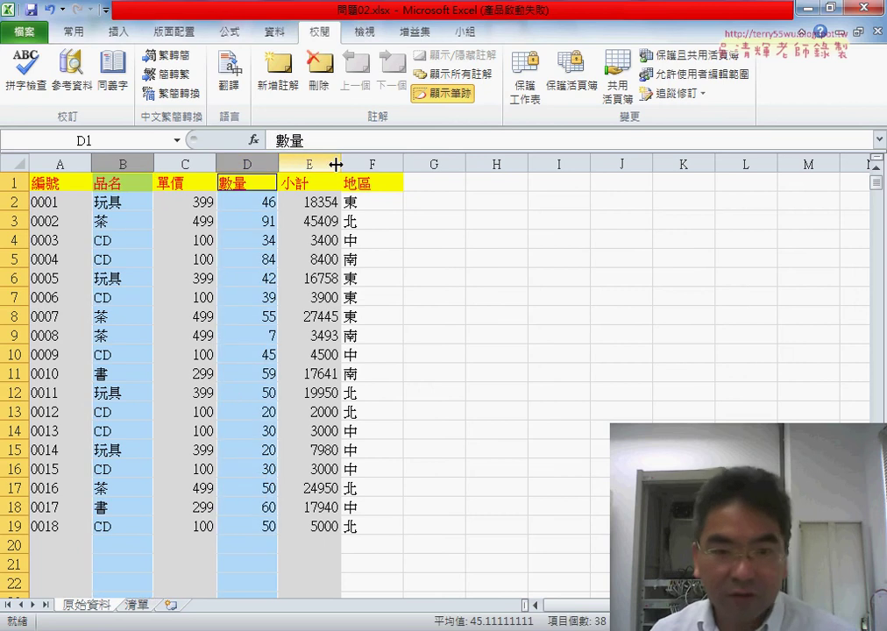
pyautogui.keyDown('ctrl'); pyautogui.click(371, 164); pyautogui.keyUp('ctrl')
pyautogui.rightClick(401, 261)
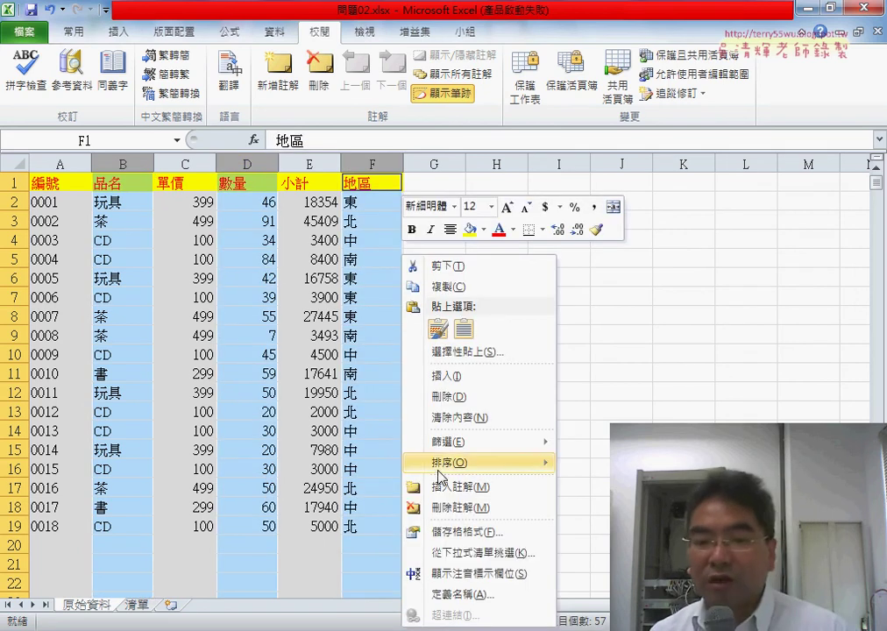
pyautogui.click(458, 553)
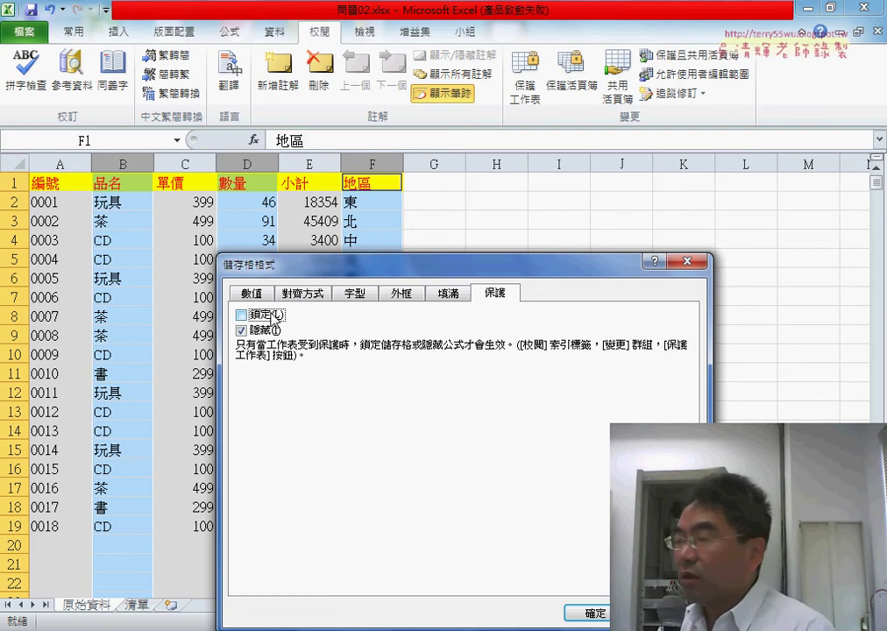
pyautogui.click(600, 614)
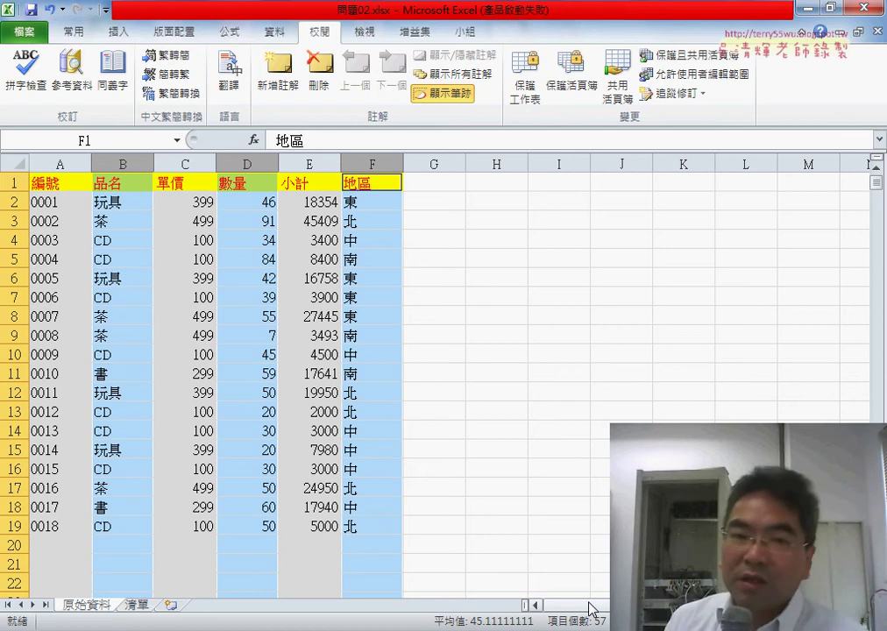
# - Enter record 0019 in row 20: product CD, quantity 60, region 中
pyautogui.scroll(-3, 470, 423)
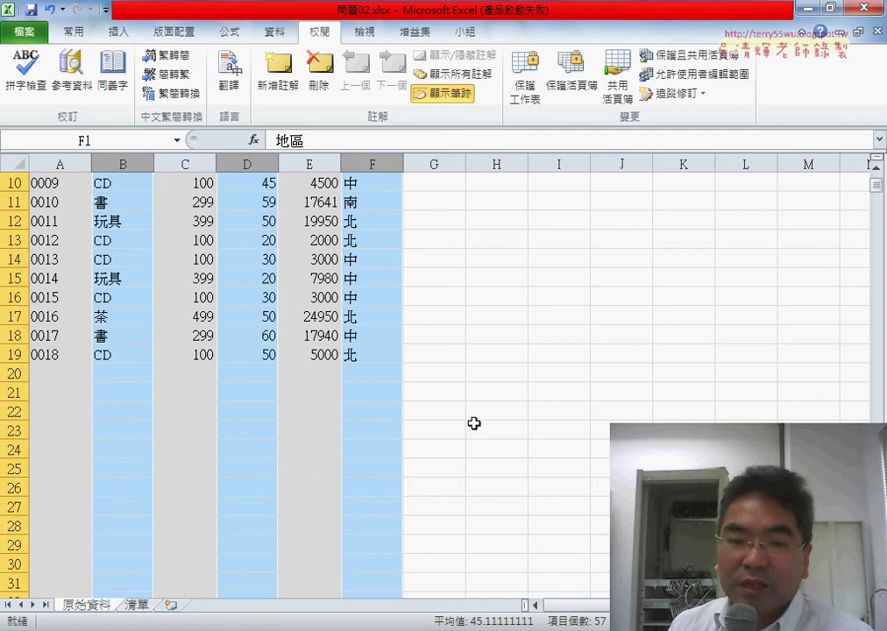
pyautogui.click(118, 372)
pyautogui.click(161, 373)
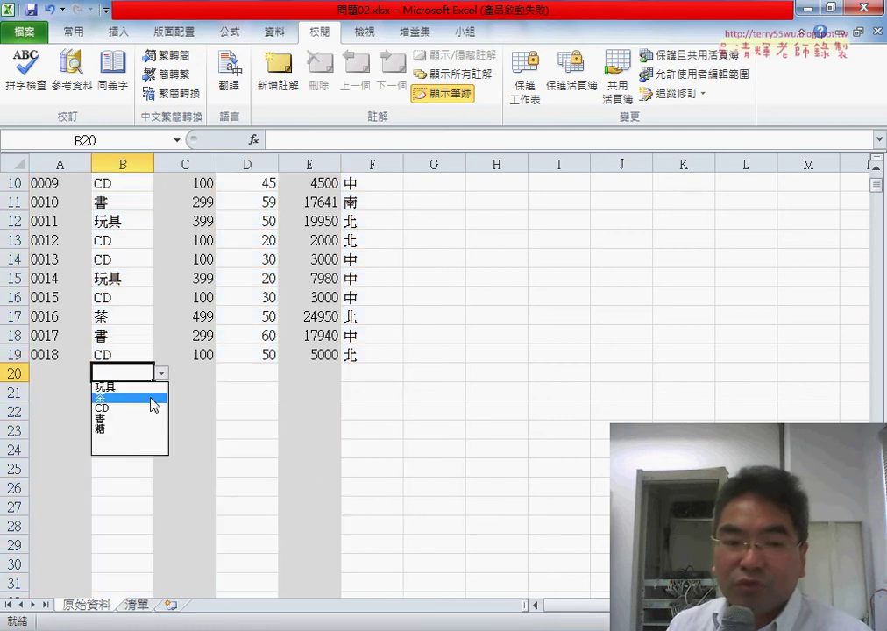
pyautogui.click(149, 408)
pyautogui.click(272, 373)
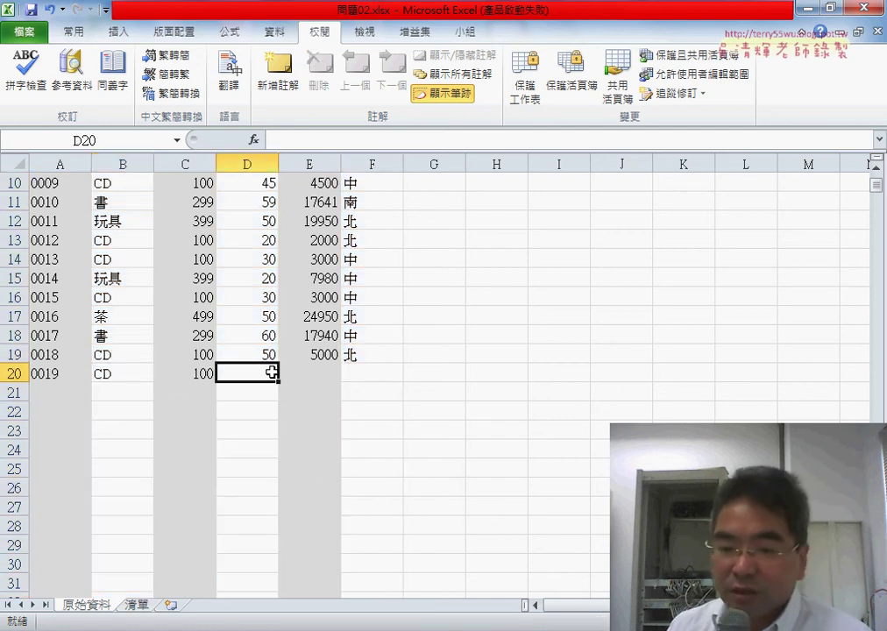
pyautogui.write('6')
pyautogui.press('Return')
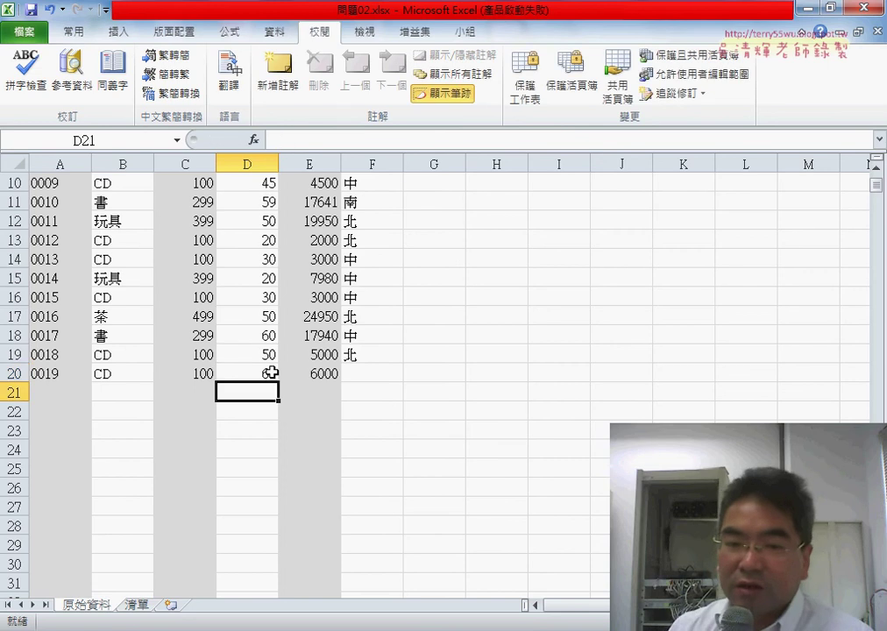
pyautogui.click(379, 375)
pyautogui.click(410, 374)
pyautogui.click(402, 408)
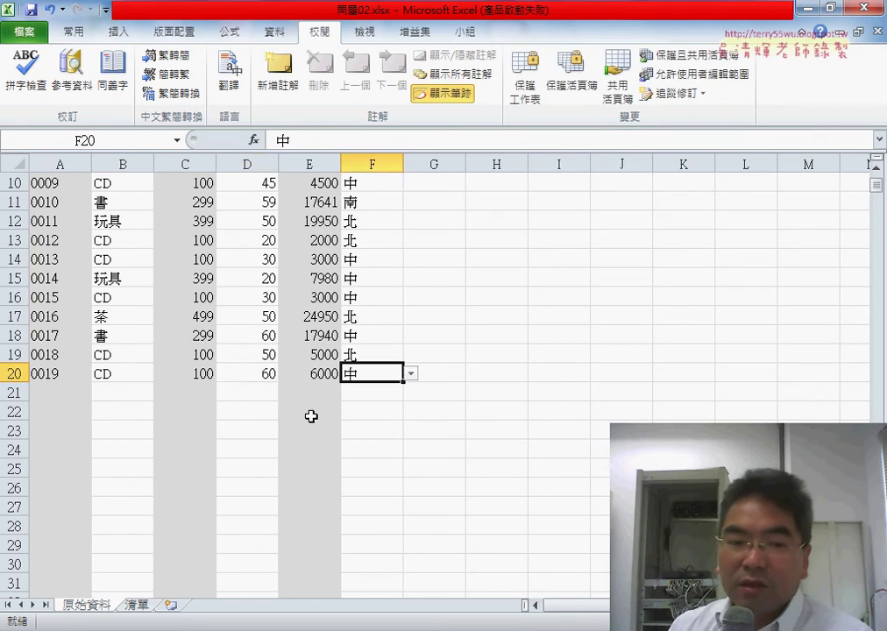
# - Check the ID formula in A20 and choose CD as the product in B21
pyautogui.click(57, 392)
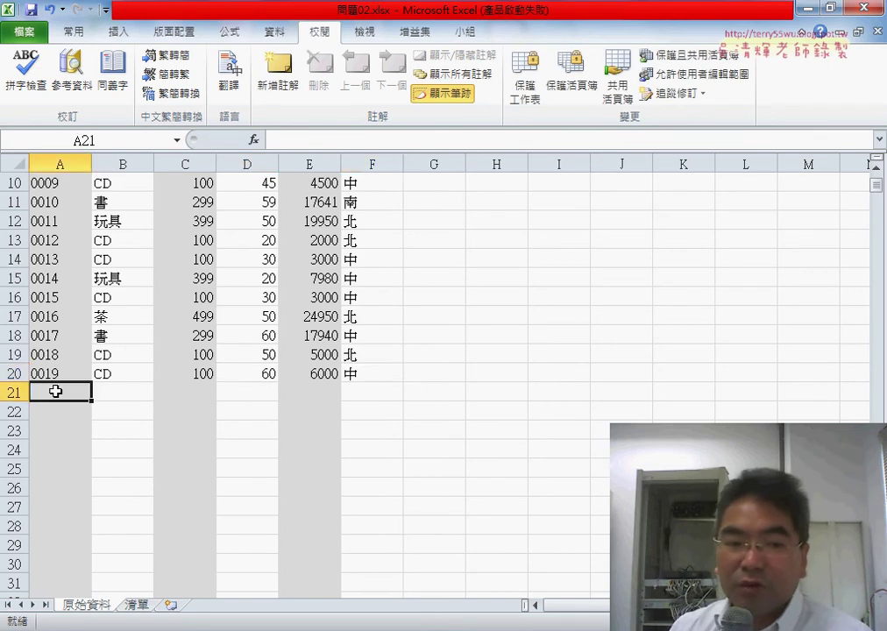
pyautogui.click(56, 373)
pyautogui.click(55, 391)
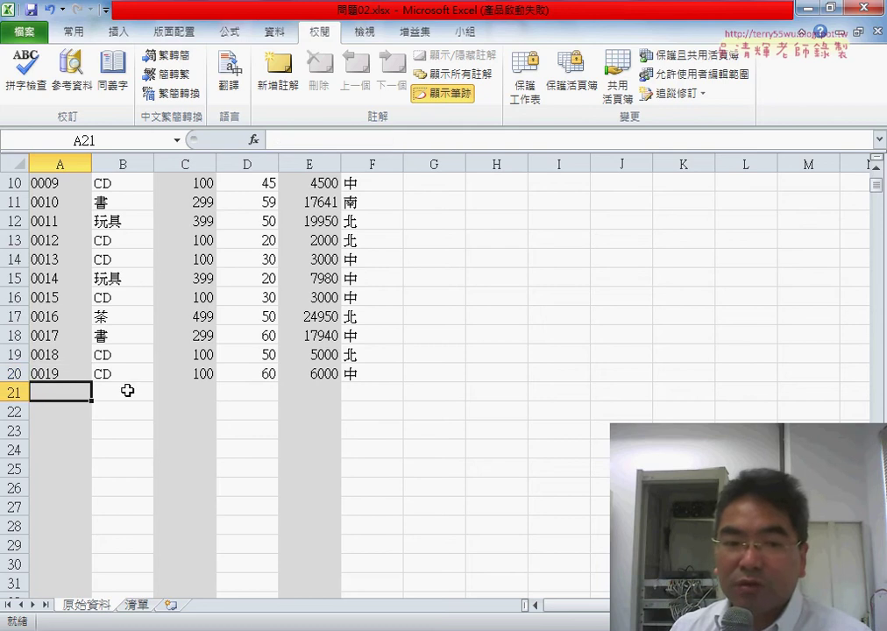
pyautogui.click(127, 391)
pyautogui.click(161, 392)
pyautogui.click(150, 428)
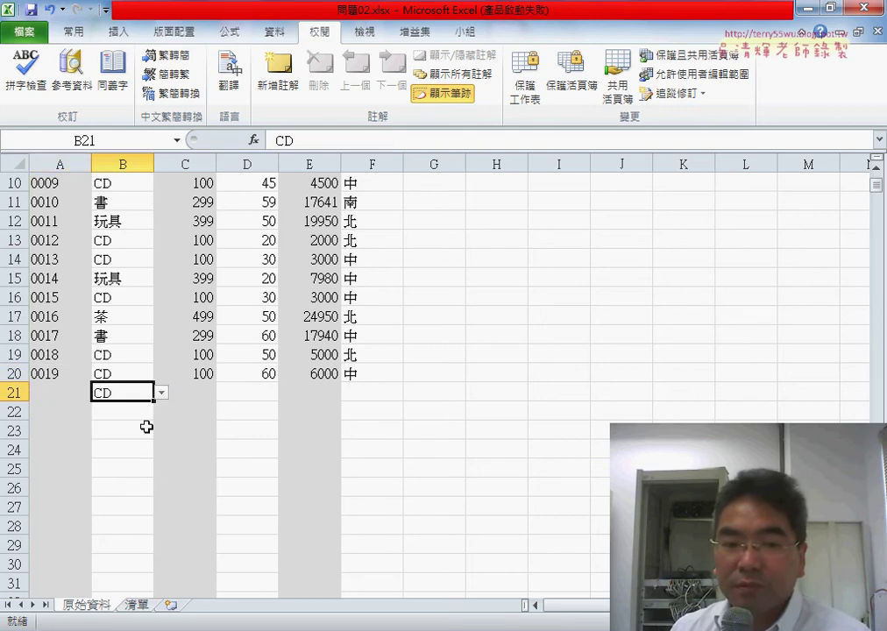
# - Fill the ID, price and quantity down to row 21, undo it, and confirm C21 is empty
pyautogui.click(84, 379)
pyautogui.moveTo(91, 379); pyautogui.dragTo(91, 396)
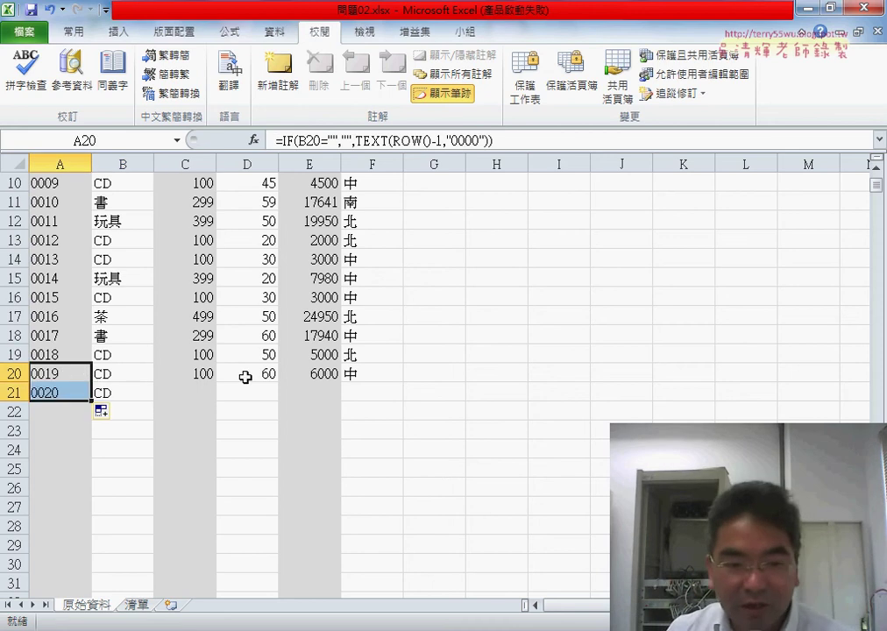
pyautogui.click(210, 383)
pyautogui.moveTo(215, 383); pyautogui.dragTo(215, 401)
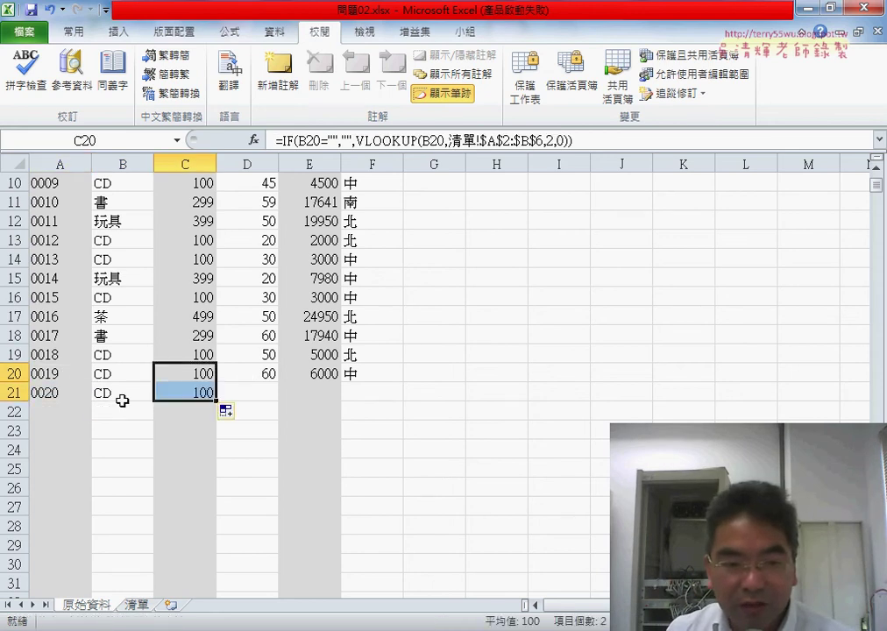
pyautogui.click(271, 376)
pyautogui.moveTo(279, 381); pyautogui.dragTo(277, 401)
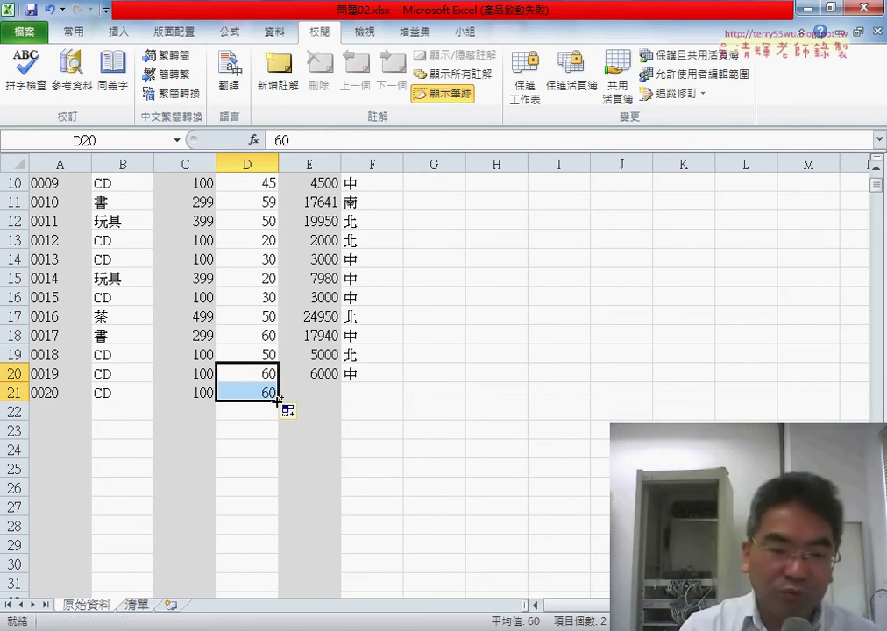
pyautogui.hotkey('ctrl', 'z')
pyautogui.hotkey('ctrl', 'z')
pyautogui.hotkey('ctrl', 'z')
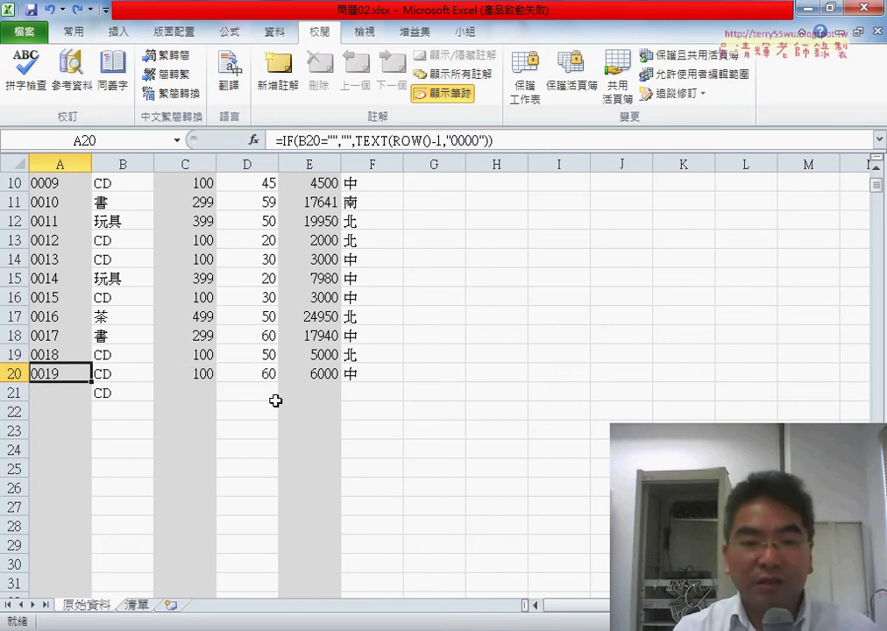
pyautogui.click(144, 388)
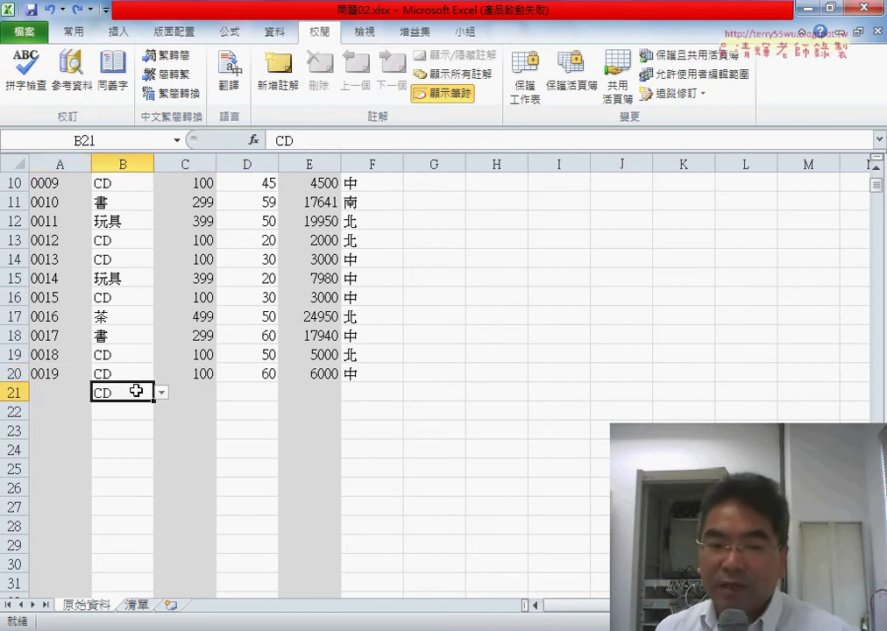
pyautogui.click(192, 392)
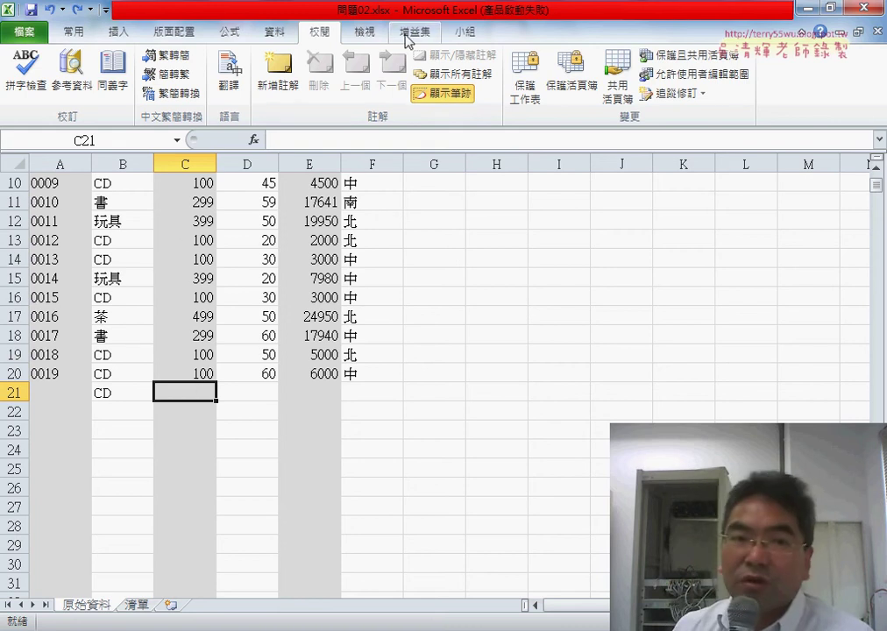
# - Enable the 開發人員 (Developer) tab through Customize Ribbon and switch to it
pyautogui.click(106, 11)
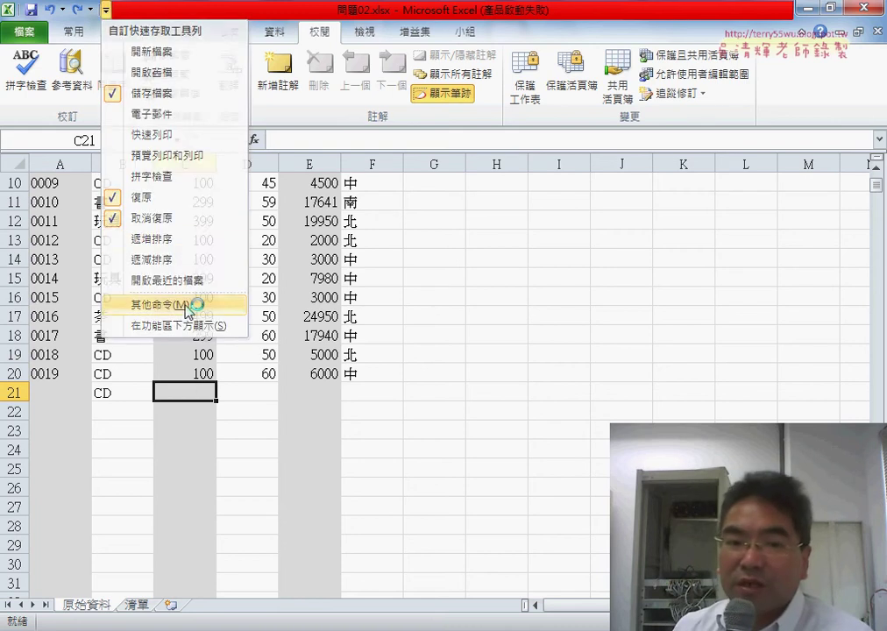
pyautogui.click(224, 305)
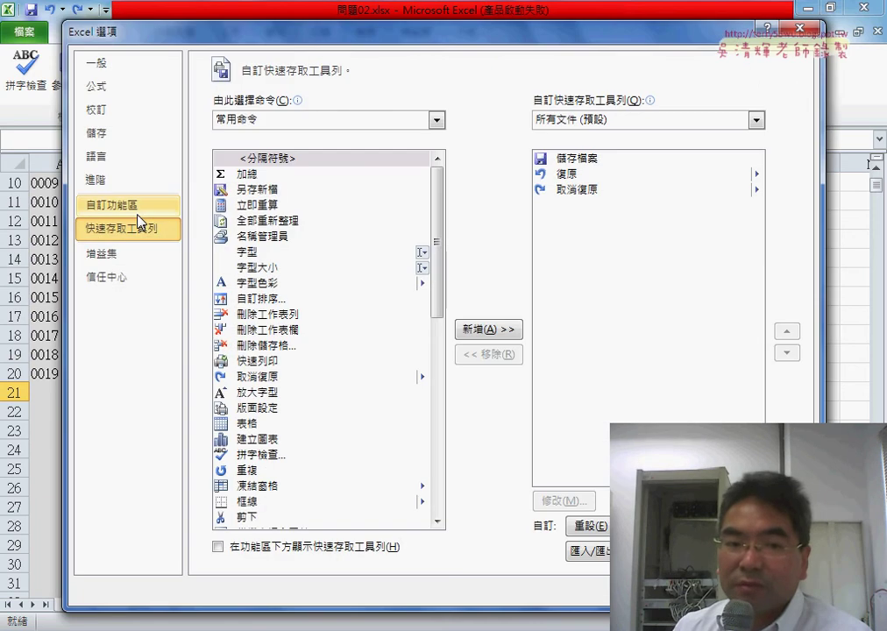
pyautogui.click(136, 204)
pyautogui.click(523, 381)
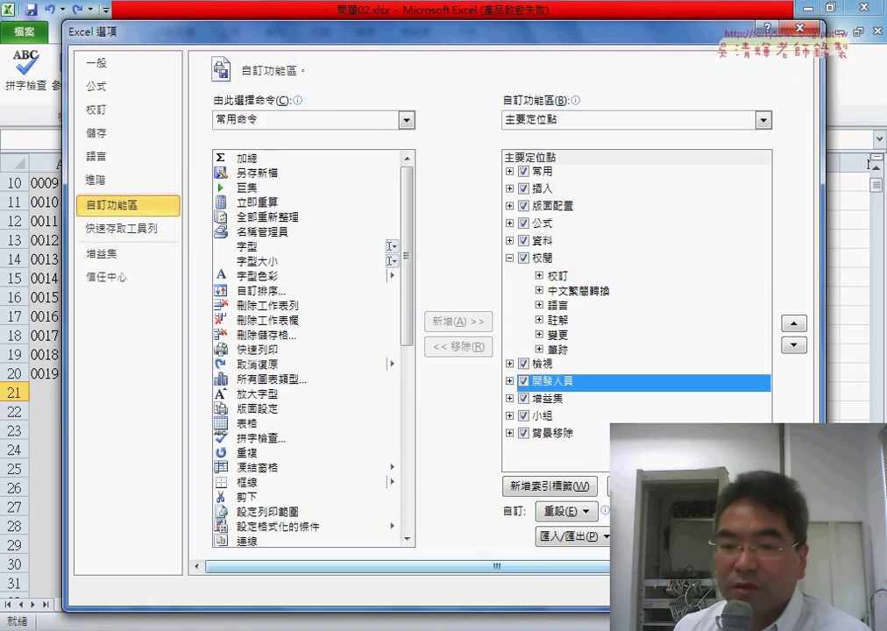
pyautogui.click(702, 584)
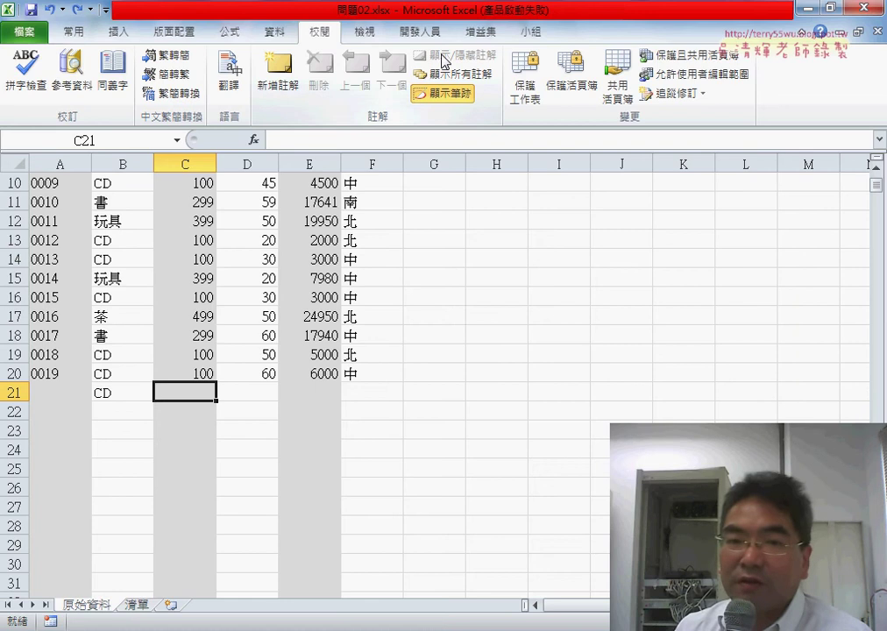
pyautogui.click(421, 31)
# - Launch Visual Basic, arrange its panes, and open the 原始資料 sheet's code module
pyautogui.click(32, 77)
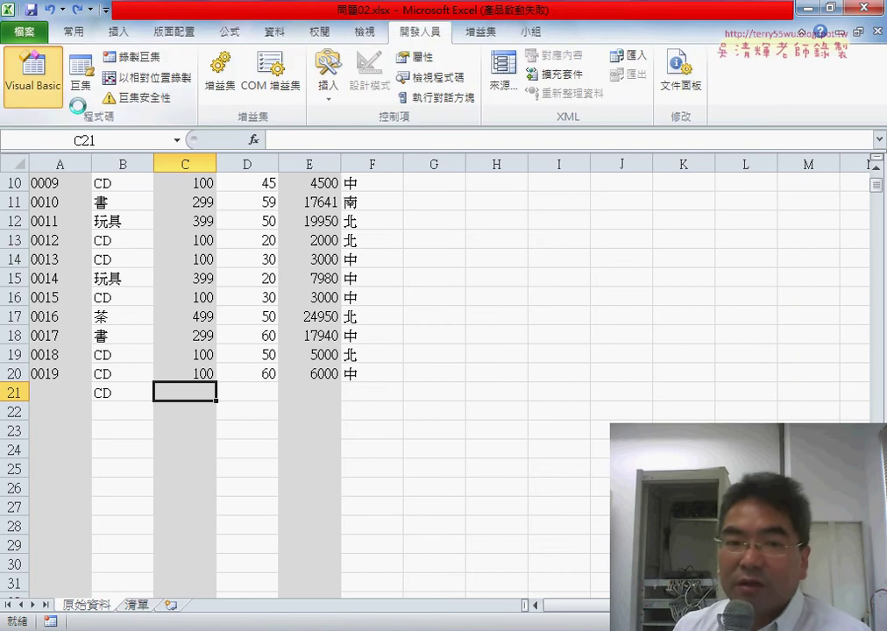
pyautogui.moveTo(190, 25)
pyautogui.mouseDown()
pyautogui.moveTo(392, 43)
pyautogui.moveTo(375, 38)
pyautogui.mouseUp()
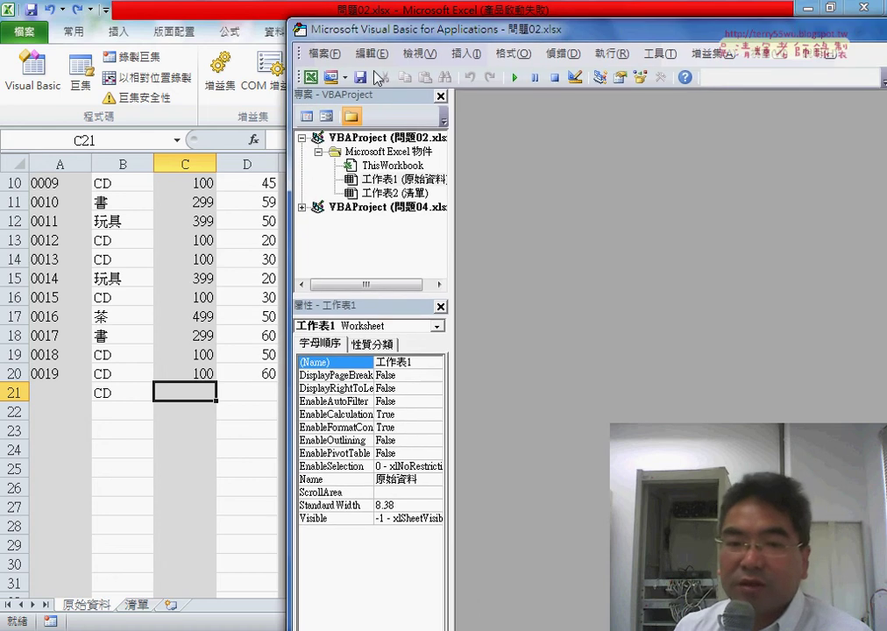
pyautogui.moveTo(452, 193); pyautogui.dragTo(559, 200)
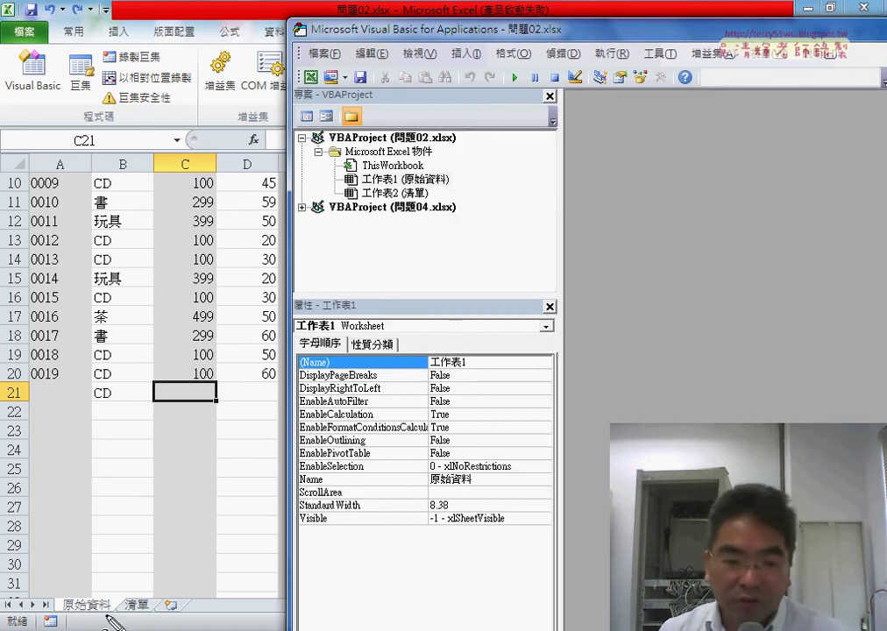
pyautogui.moveTo(107, 617)
pyautogui.mouseDown()
pyautogui.moveTo(83, 591)
pyautogui.moveTo(109, 617)
pyautogui.mouseUp()
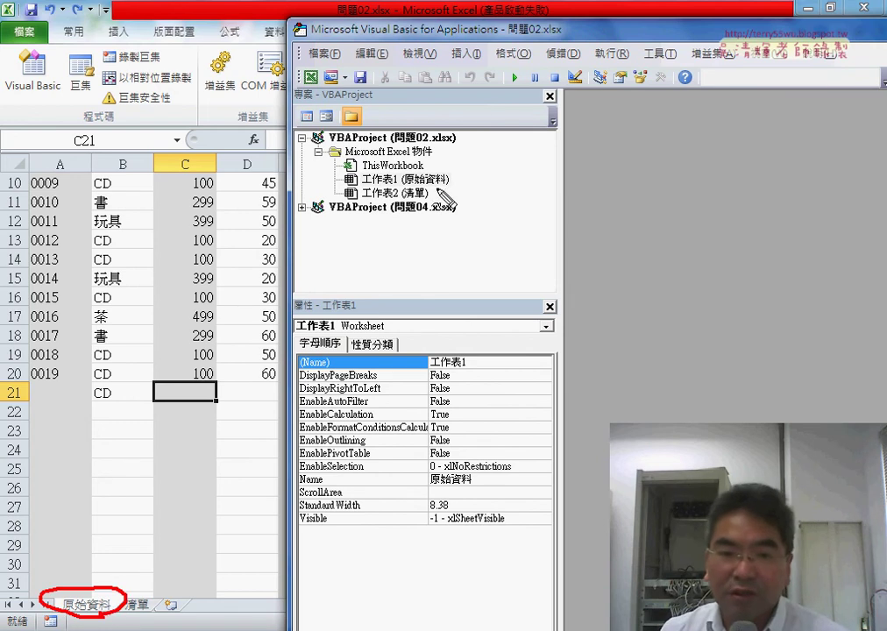
pyautogui.moveTo(442, 195)
pyautogui.mouseDown()
pyautogui.moveTo(512, 162)
pyautogui.moveTo(487, 182)
pyautogui.mouseUp()
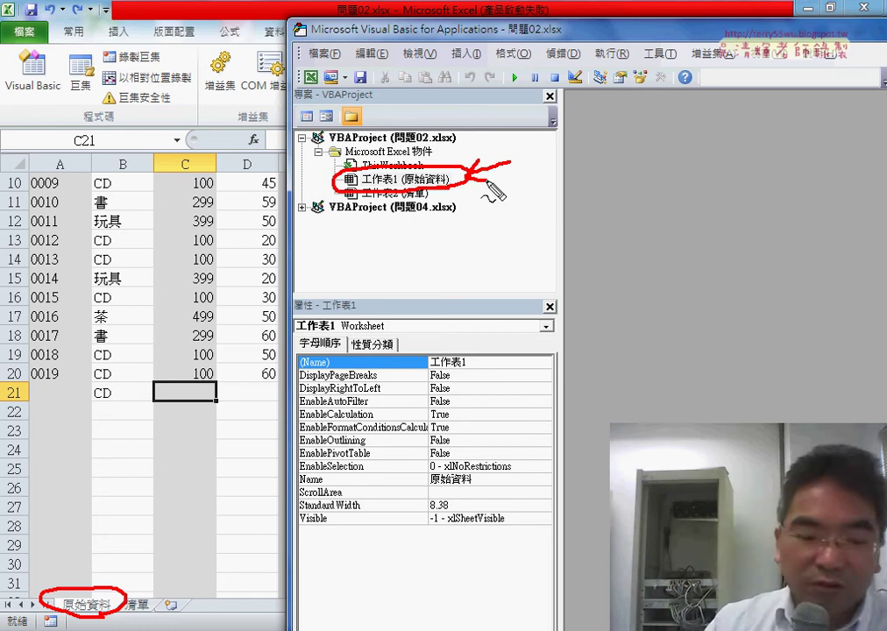
pyautogui.press('Escape')
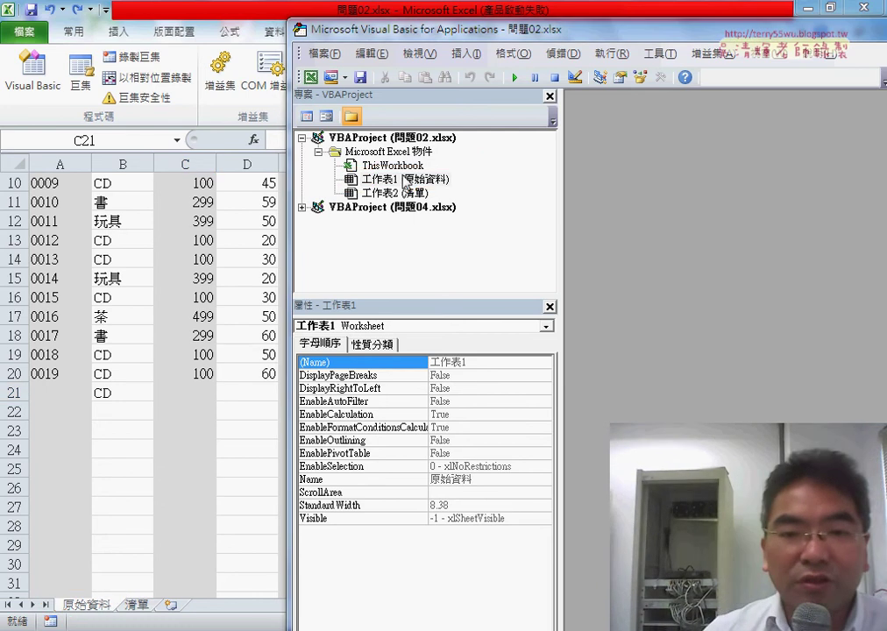
pyautogui.doubleClick(405, 182)
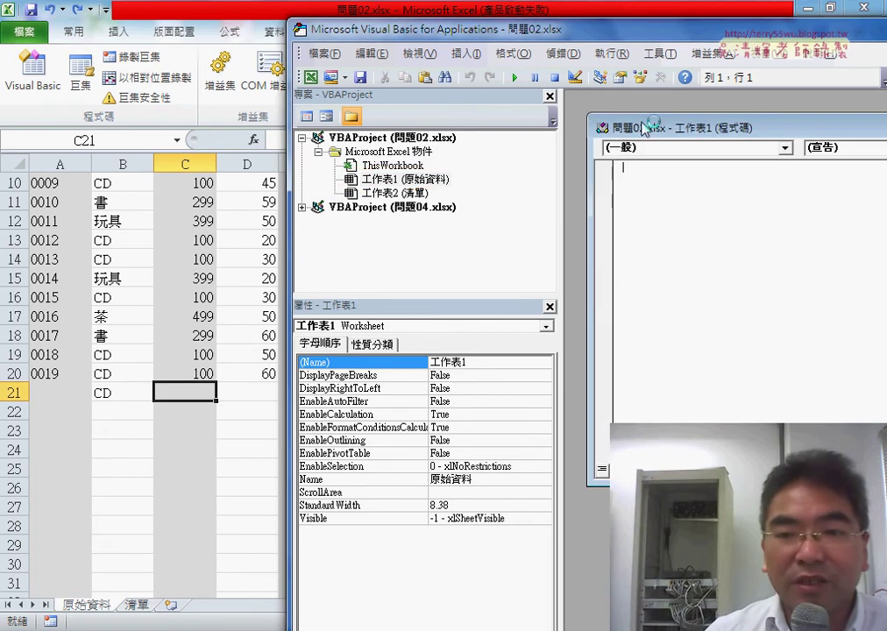
pyautogui.doubleClick(645, 129)
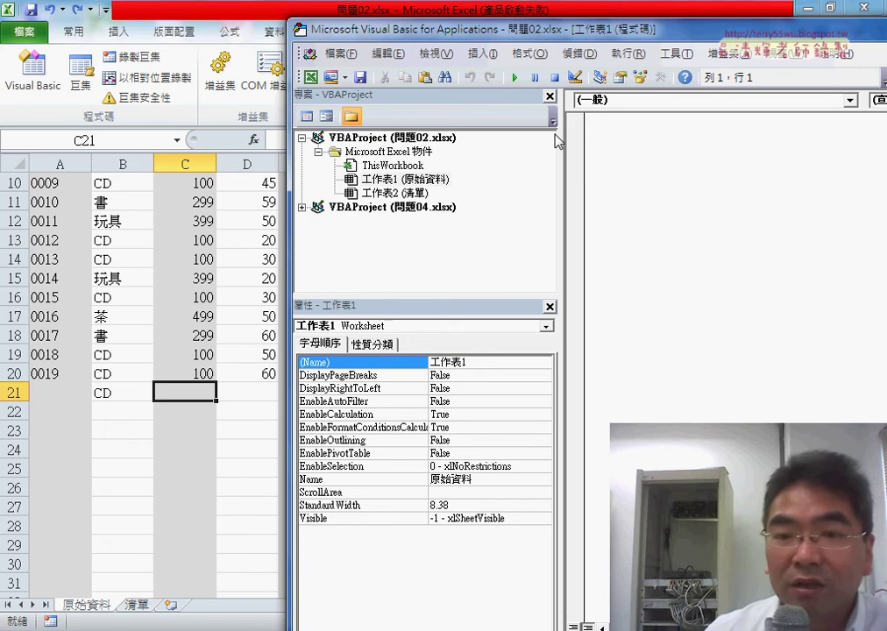
# - Add a Worksheet_Change stub via the Worksheet and Change dropdowns, deleting the SelectionChange stub
pyautogui.moveTo(561, 137); pyautogui.dragTo(473, 137)
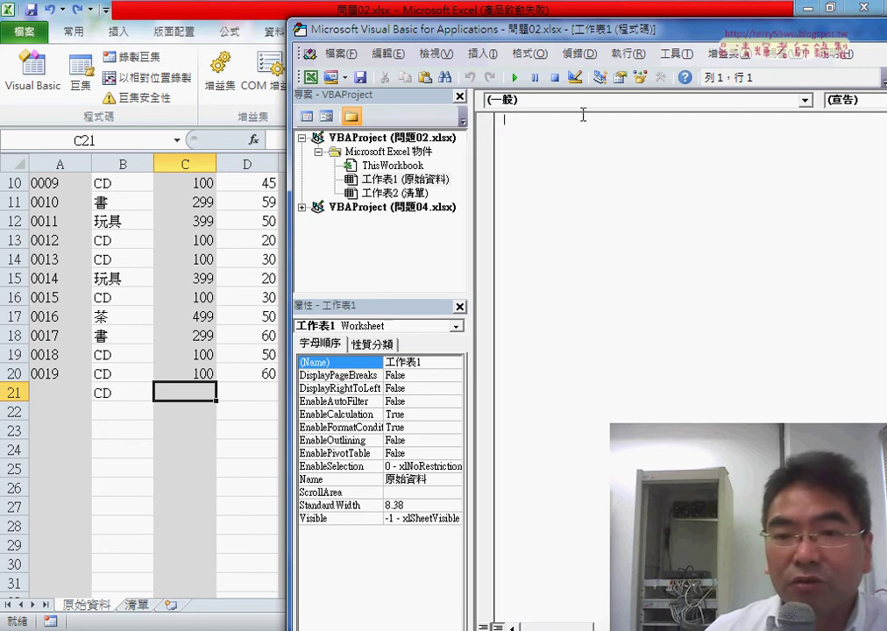
pyautogui.click(583, 100)
pyautogui.click(551, 127)
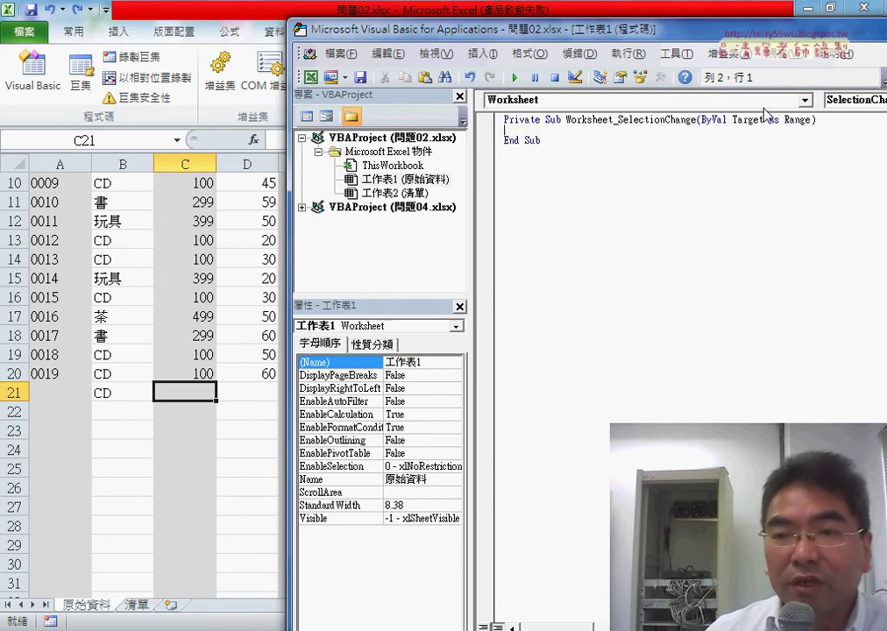
pyautogui.click(837, 106)
pyautogui.click(877, 192)
pyautogui.click(537, 192)
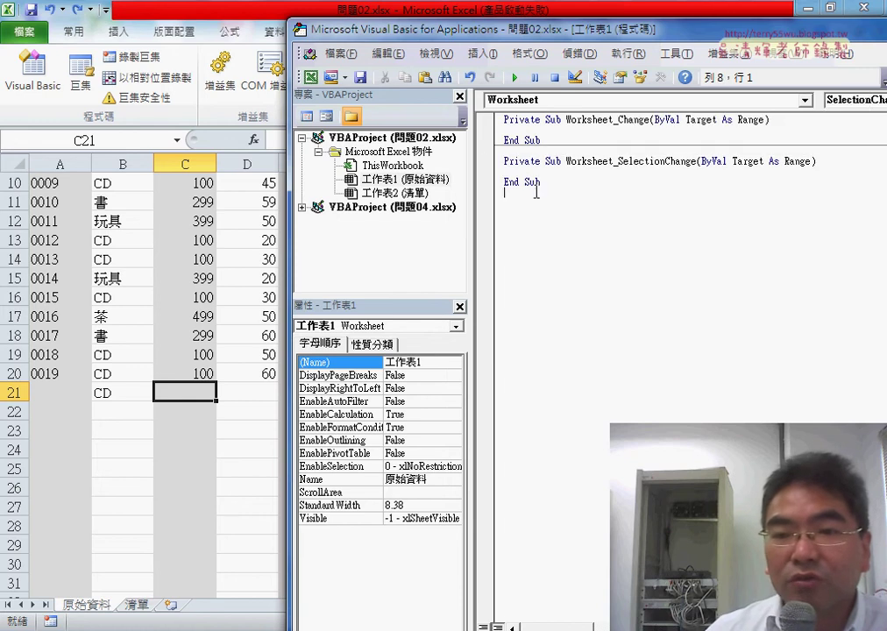
pyautogui.moveTo(536, 192); pyautogui.dragTo(504, 161)
pyautogui.press('Delete')
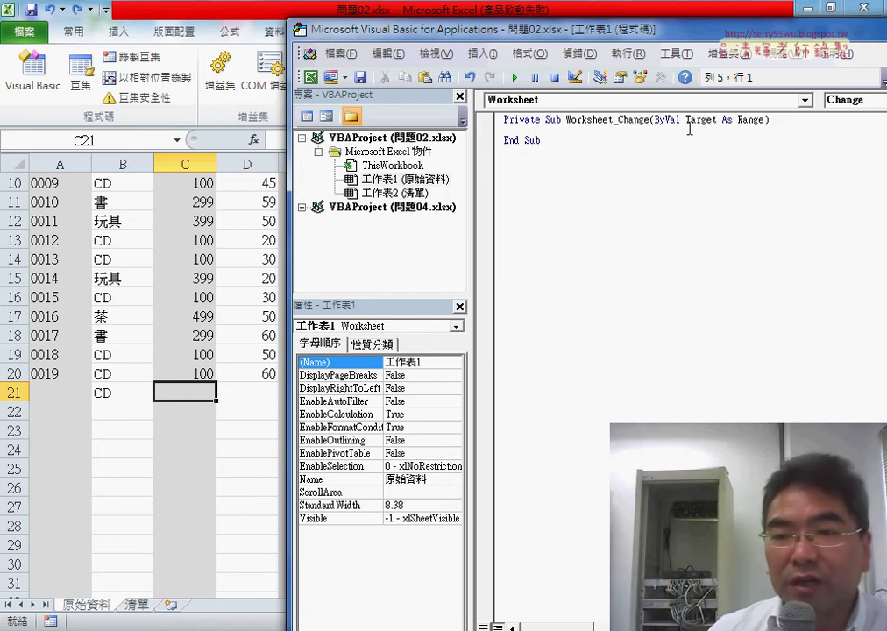
# - Highlight the Worksheet_Change procedure and its Target parameter for explanation
pyautogui.moveTo(699, 121); pyautogui.dragTo(720, 122)
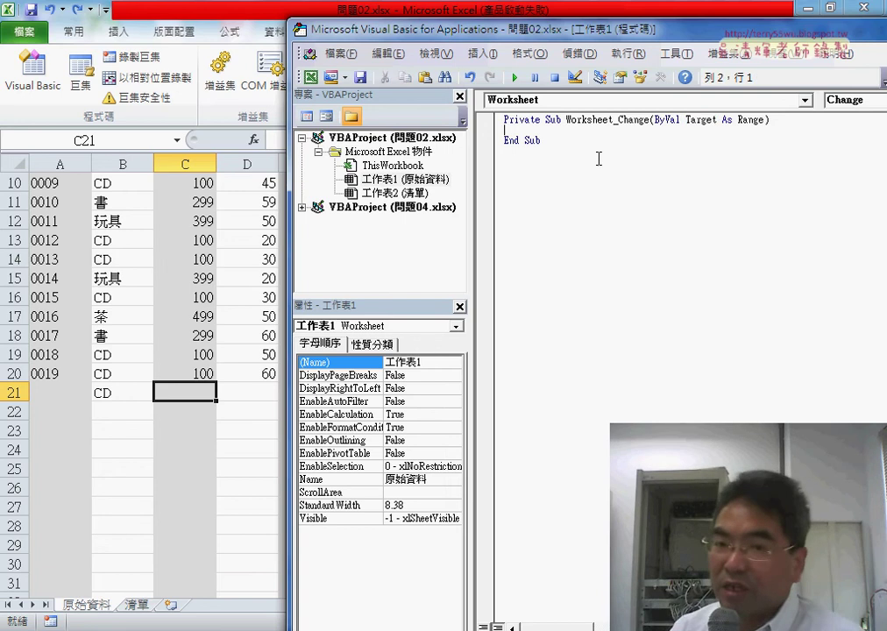
pyautogui.moveTo(598, 158); pyautogui.dragTo(501, 124)
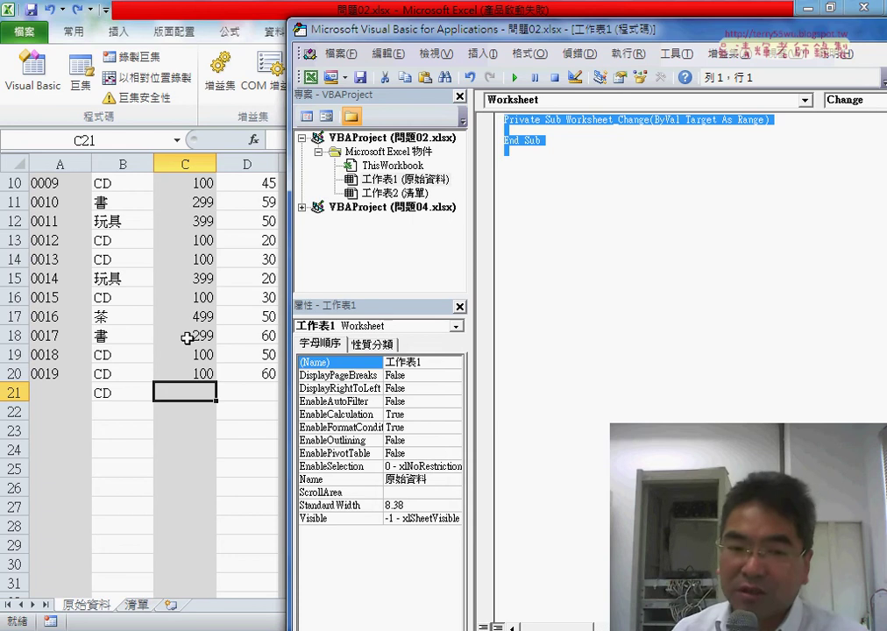
pyautogui.click(706, 152)
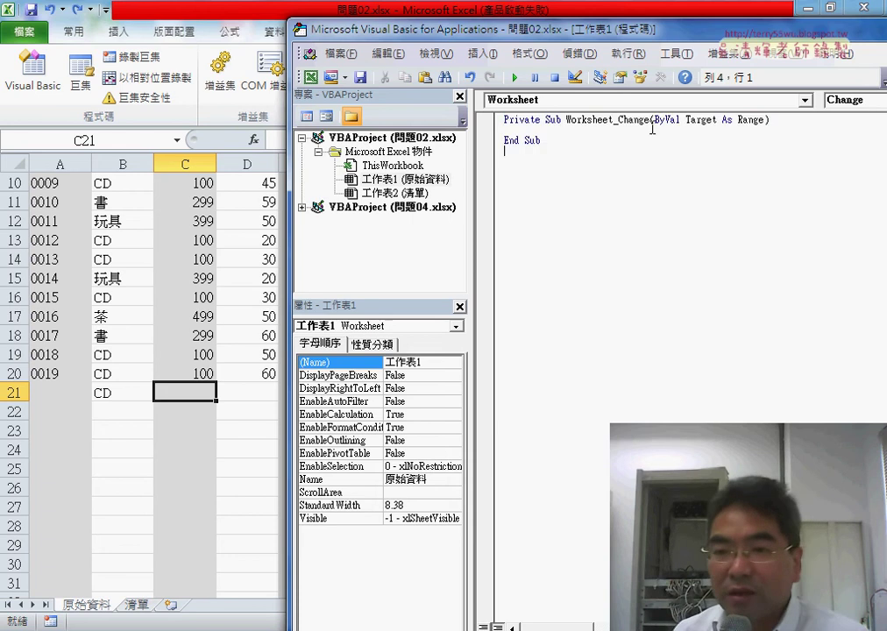
pyautogui.moveTo(686, 120); pyautogui.dragTo(717, 120)
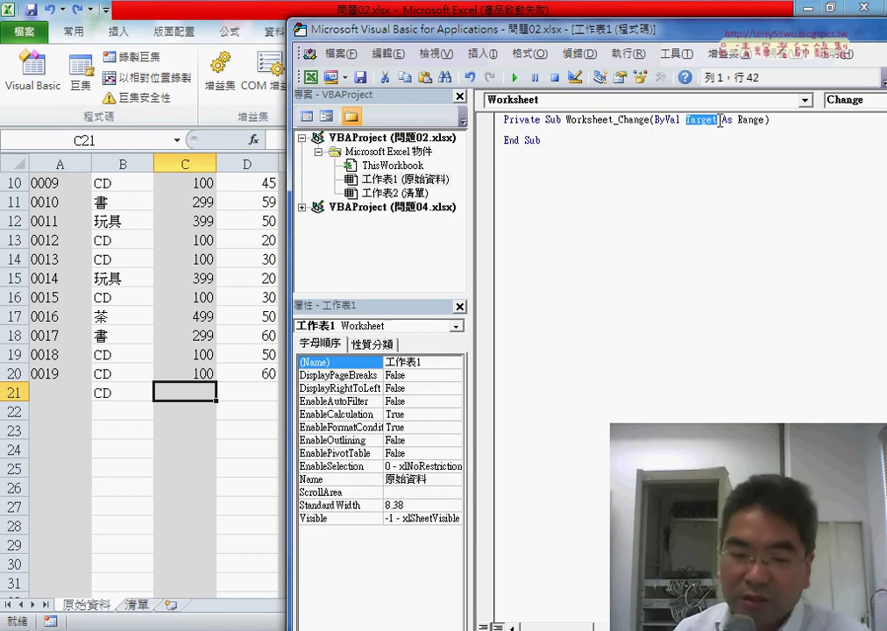
# - Show the Immediate pane and set the code font size to 12 in the 撰寫風格 options
pyautogui.hotkey('ctrl', 'g')
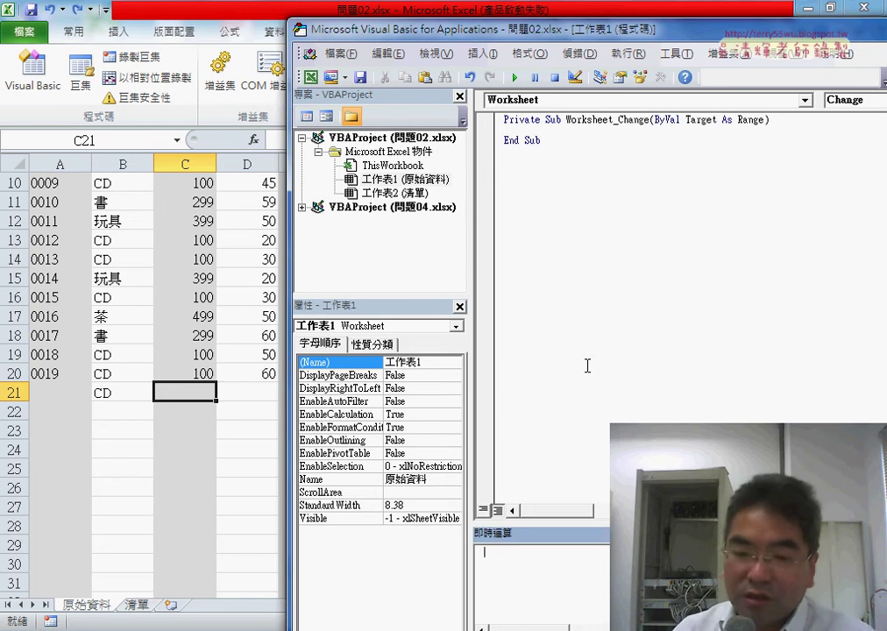
pyautogui.write('?')
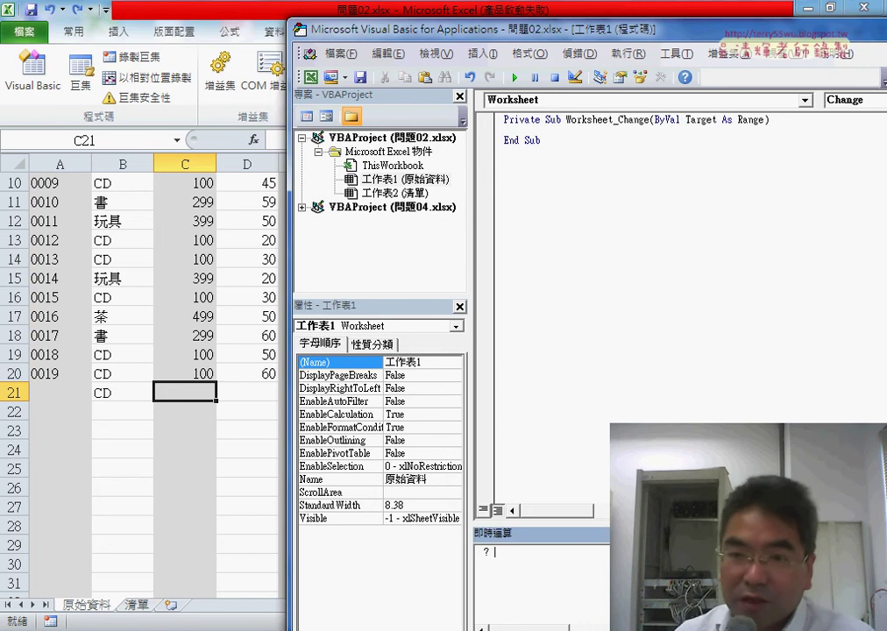
pyautogui.click(669, 54)
pyautogui.click(675, 139)
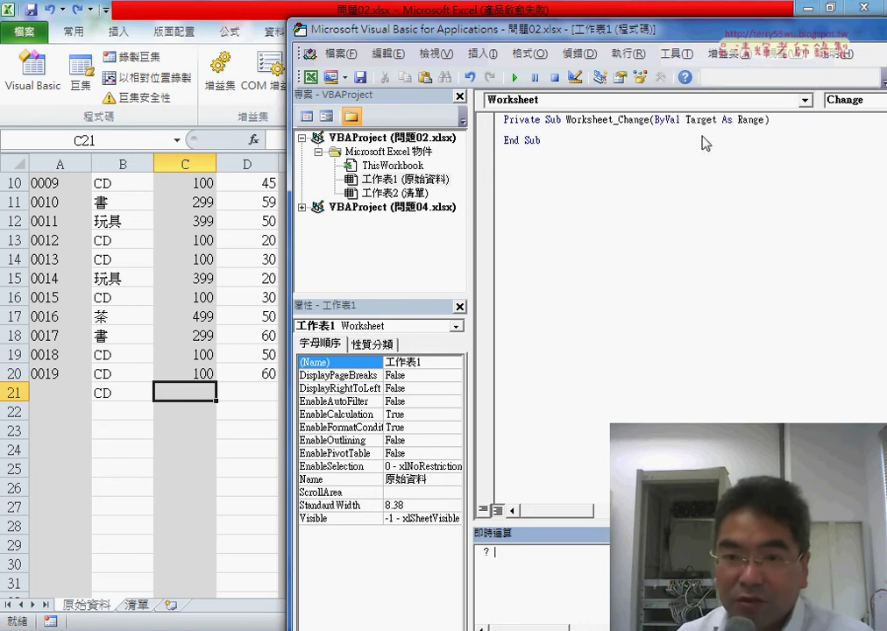
pyautogui.click(339, 150)
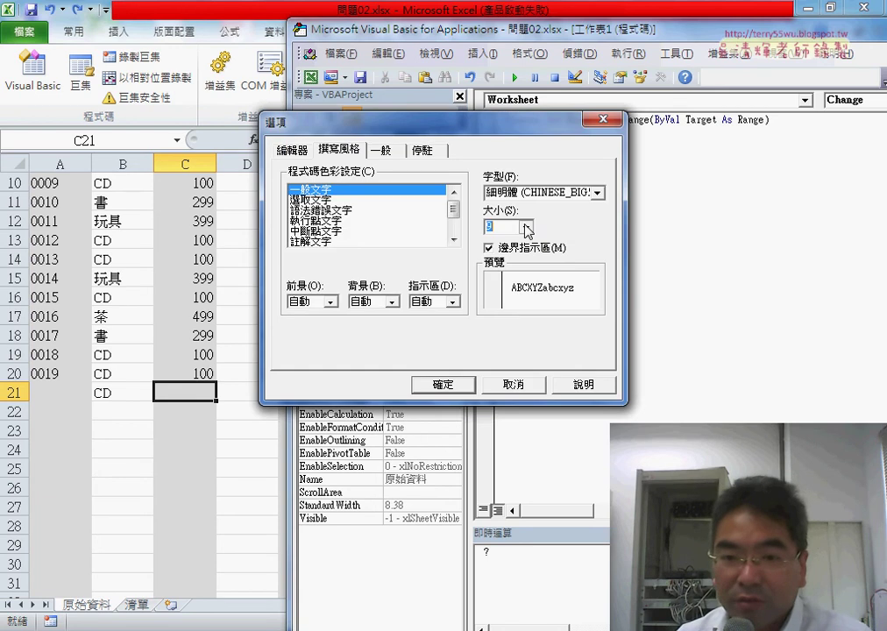
pyautogui.click(524, 227)
pyautogui.click(503, 275)
pyautogui.press('Return')
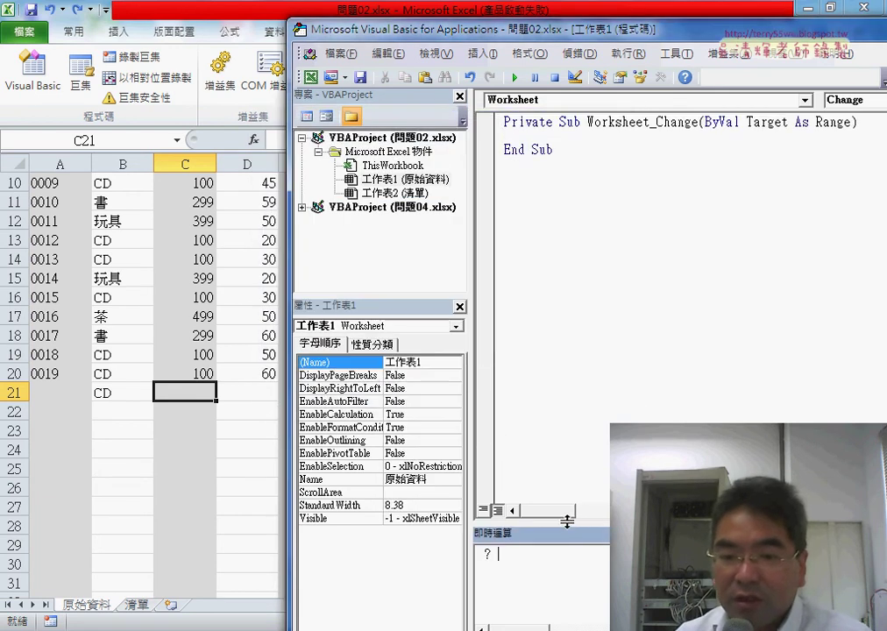
# - Make the Immediate pane taller, clear its contents, and move the editor window aside
pyautogui.moveTo(564, 518); pyautogui.dragTo(574, 339)
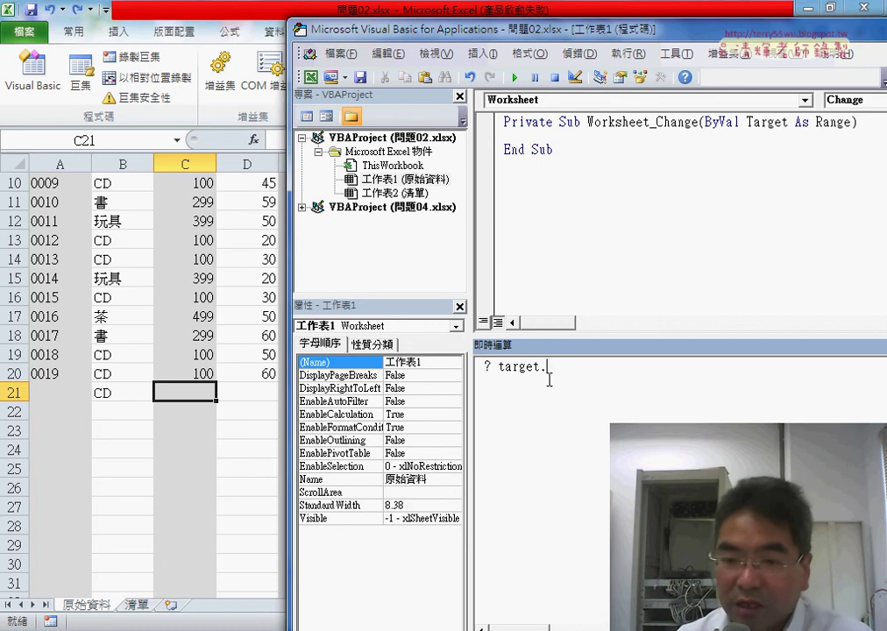
pyautogui.moveTo(568, 369); pyautogui.dragTo(482, 367)
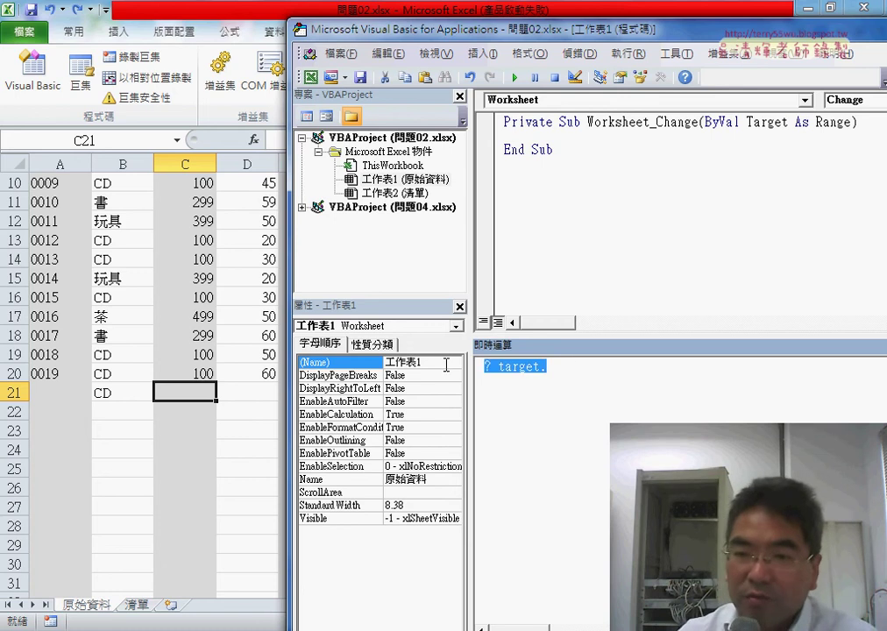
pyautogui.press('Delete')
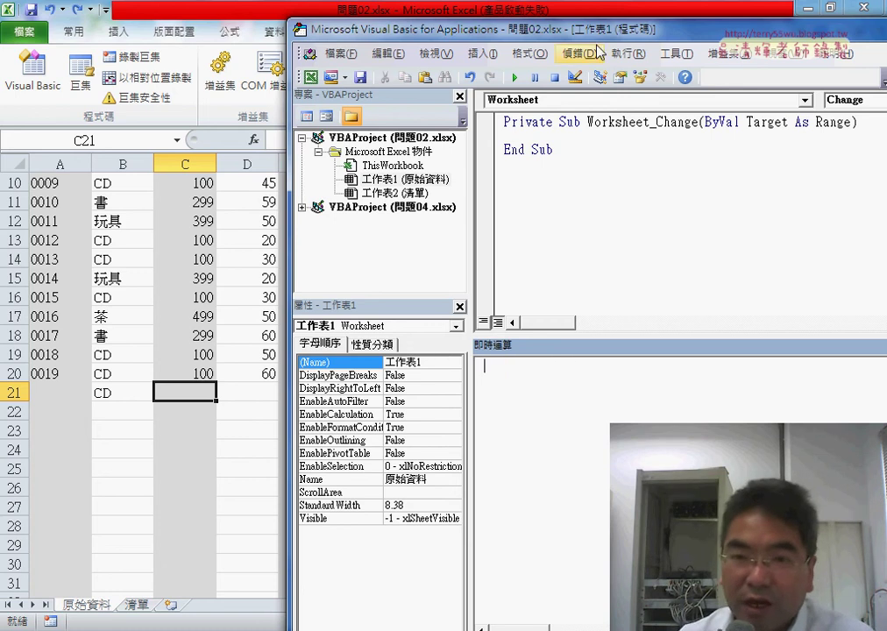
pyautogui.moveTo(588, 35)
pyautogui.mouseDown()
pyautogui.moveTo(344, 31)
pyautogui.moveTo(570, 45)
pyautogui.mouseUp()
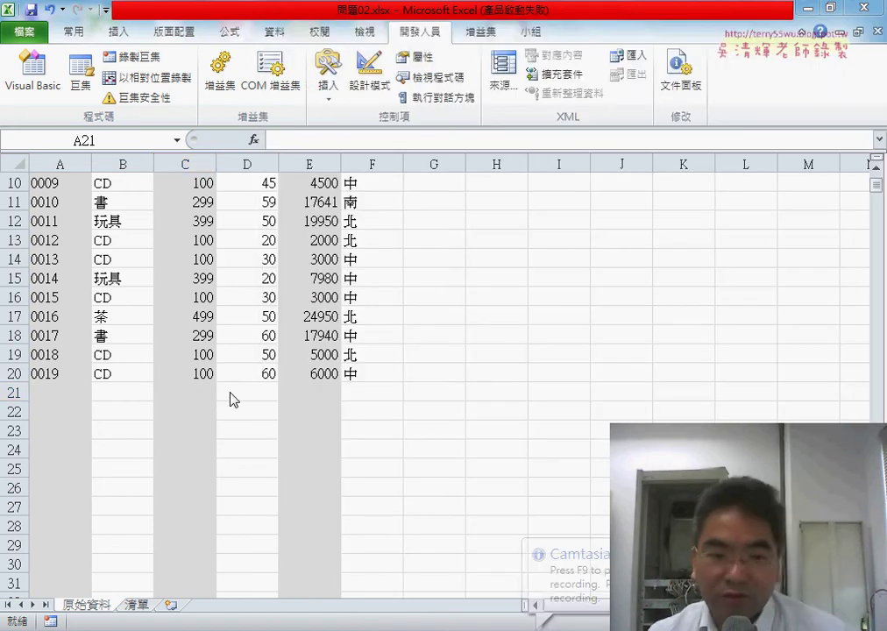
# - Enter row 21 with product CD, quantity 50 and region 中
pyautogui.click(124, 392)
pyautogui.moveTo(46, 392); pyautogui.dragTo(44, 543)
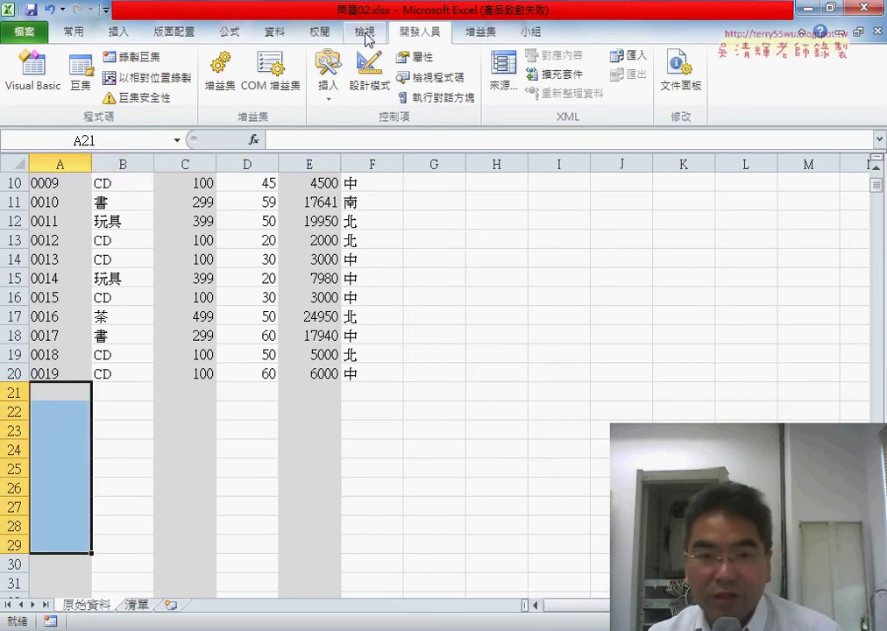
pyautogui.click(319, 33)
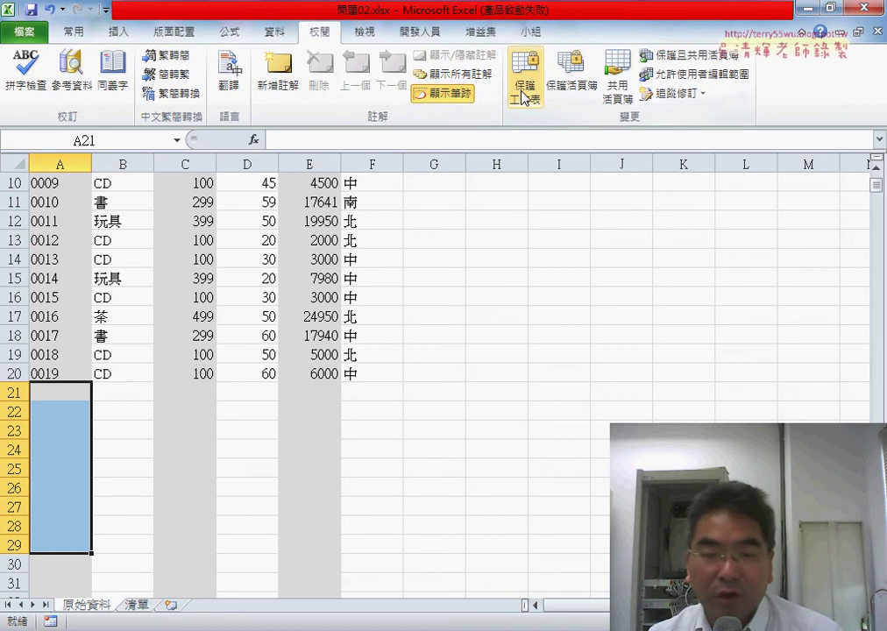
pyautogui.moveTo(58, 395); pyautogui.dragTo(354, 568)
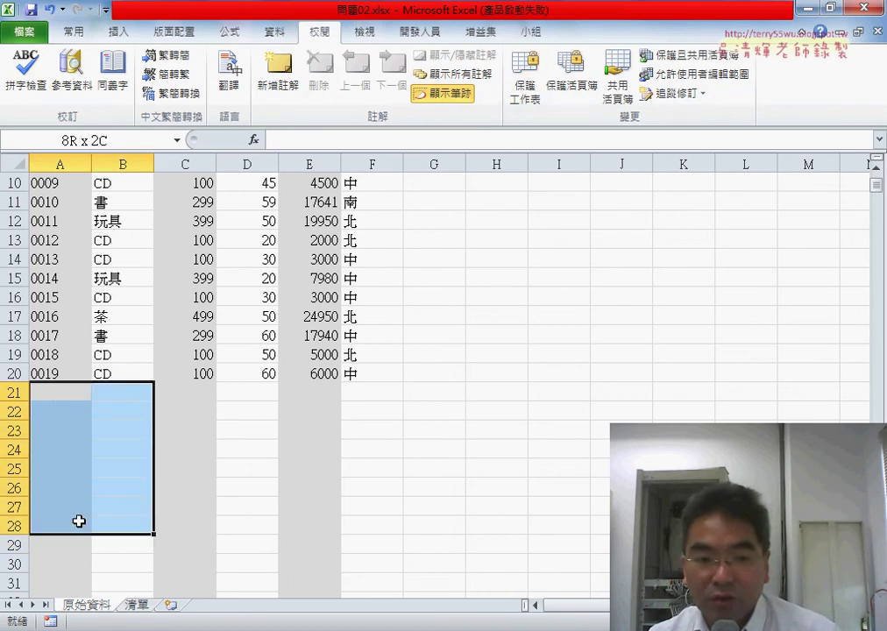
pyautogui.click(129, 396)
pyautogui.click(161, 394)
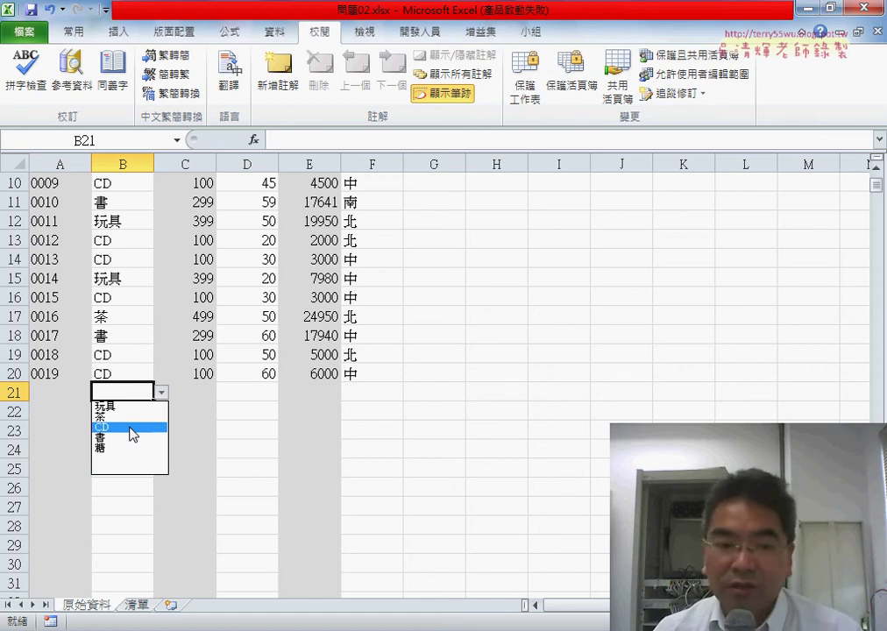
pyautogui.click(129, 428)
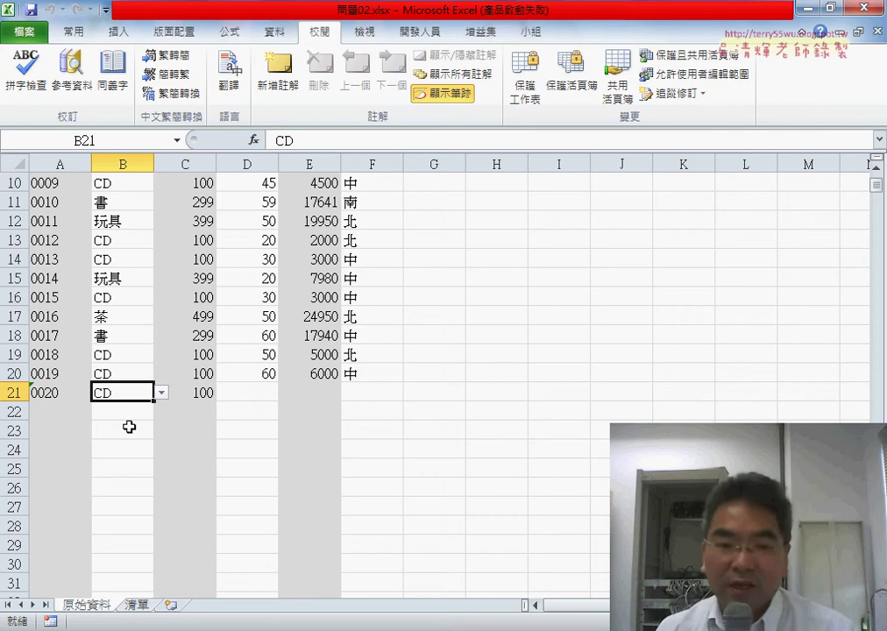
pyautogui.click(234, 392)
pyautogui.write('50')
pyautogui.press('Return')
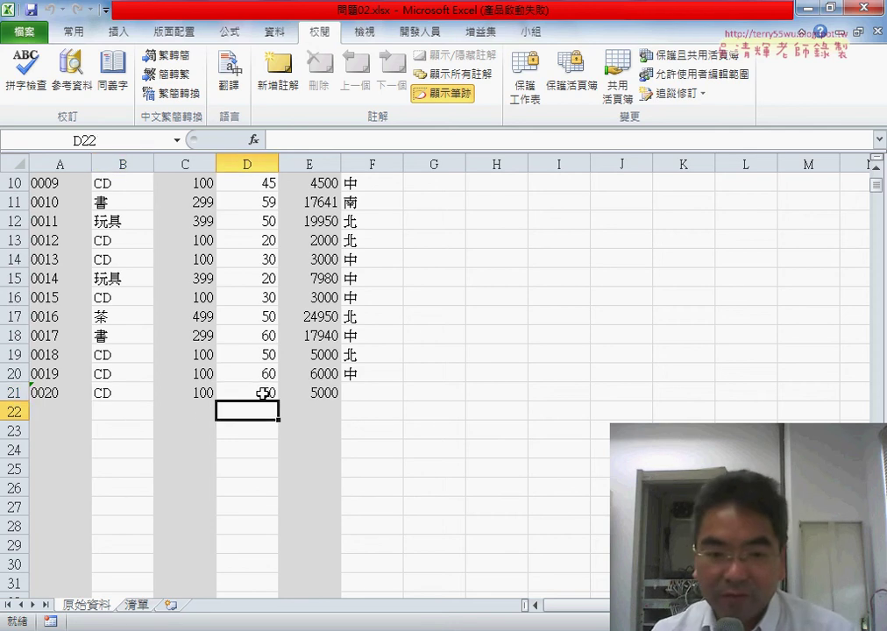
pyautogui.click(362, 393)
pyautogui.click(410, 393)
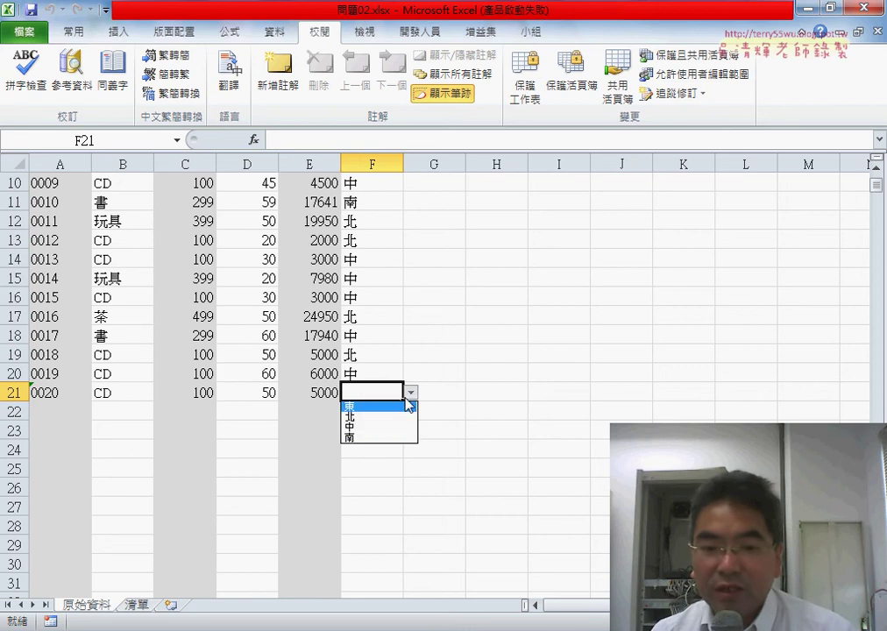
pyautogui.click(380, 423)
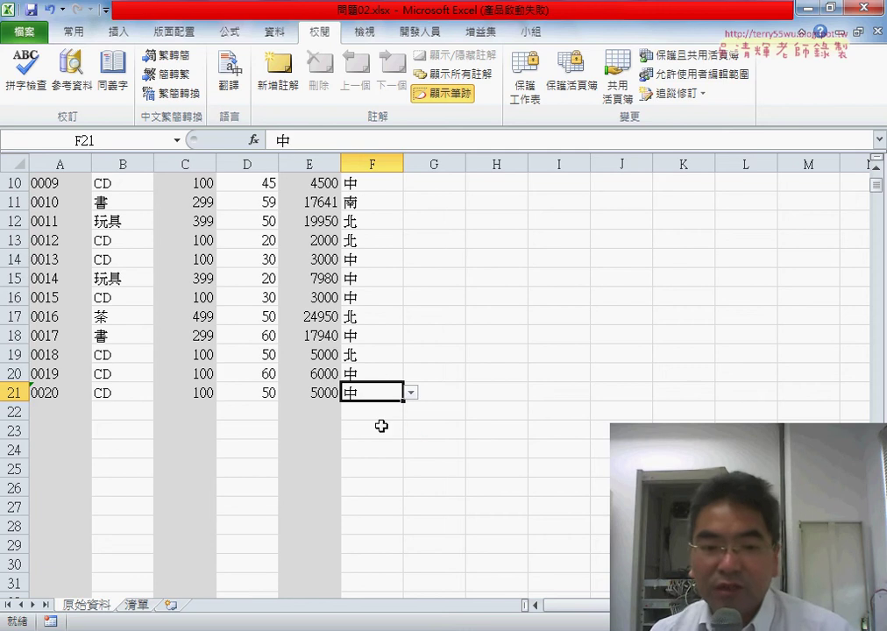
# - Enter row 22 with product 茶, quantity 50 and region 中
pyautogui.click(65, 412)
pyautogui.moveTo(65, 412); pyautogui.dragTo(325, 510)
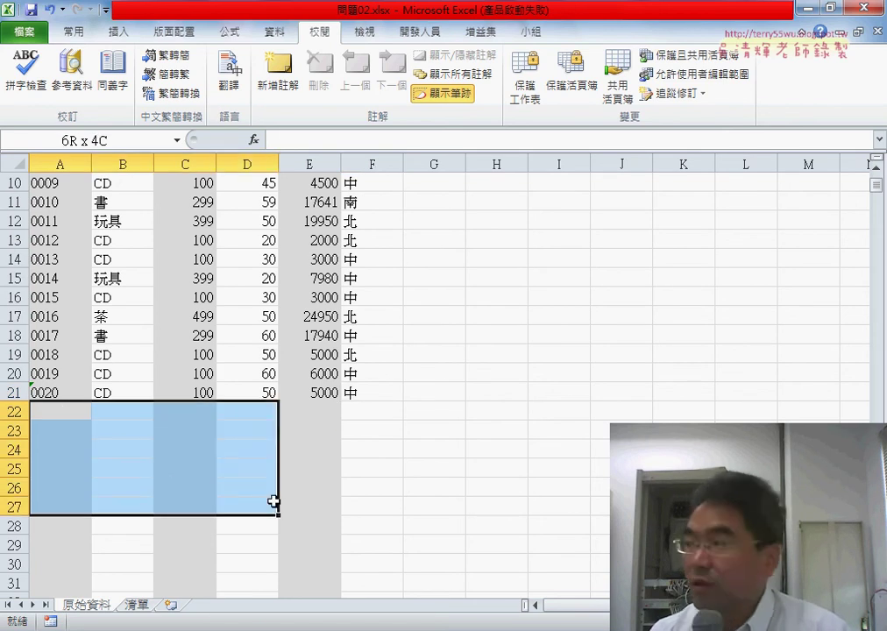
pyautogui.moveTo(325, 509); pyautogui.dragTo(351, 510)
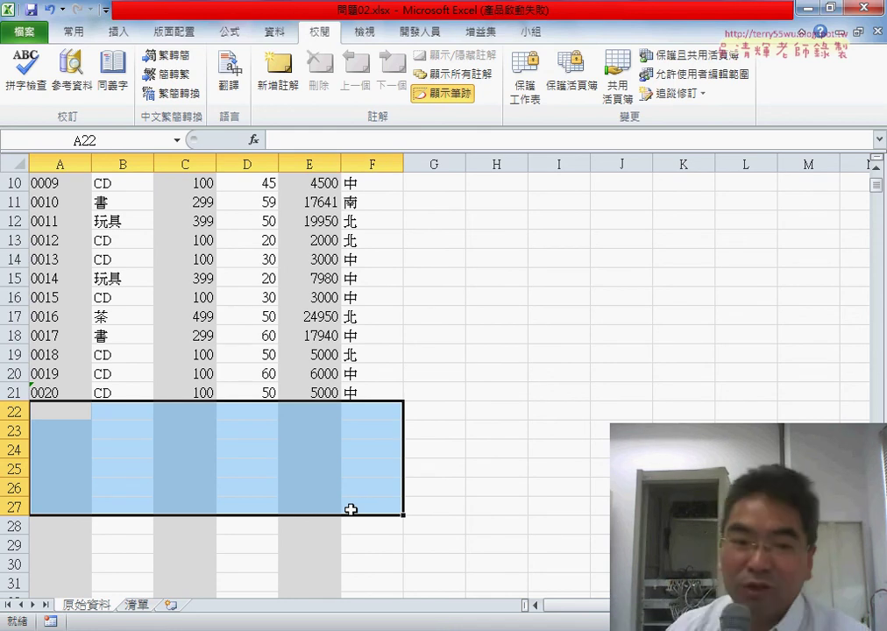
pyautogui.click(145, 416)
pyautogui.click(161, 411)
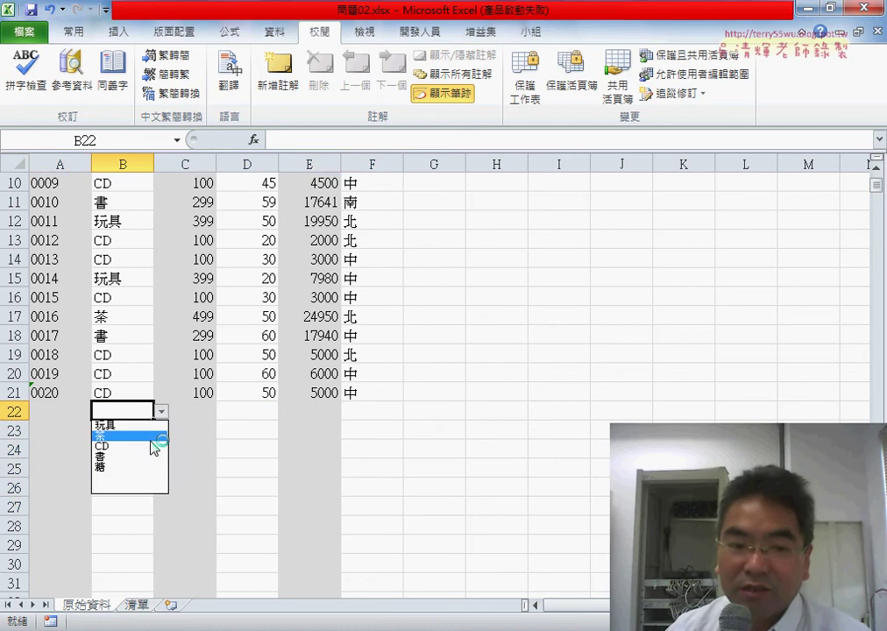
pyautogui.click(157, 436)
pyautogui.click(248, 412)
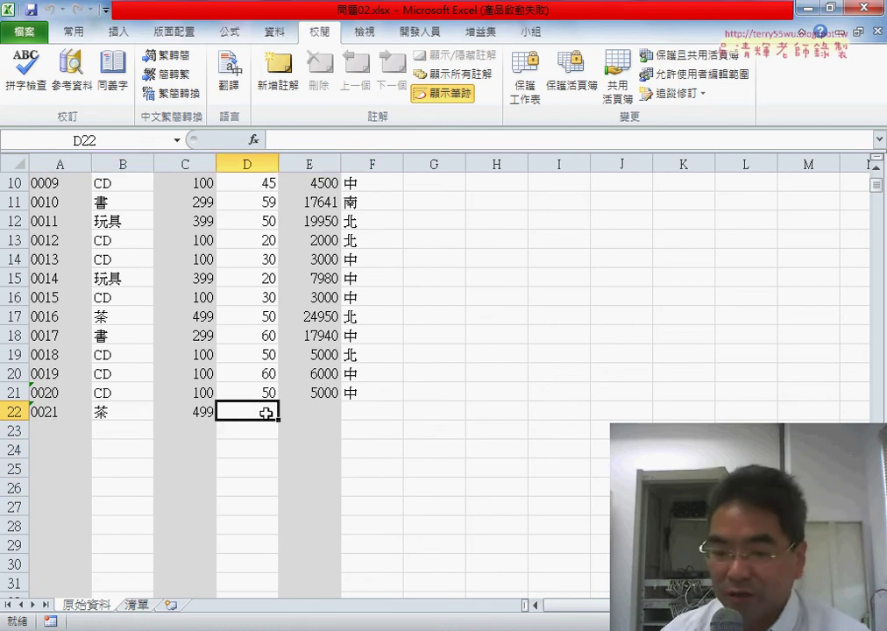
pyautogui.write('50')
pyautogui.press('Return')
pyautogui.click(370, 410)
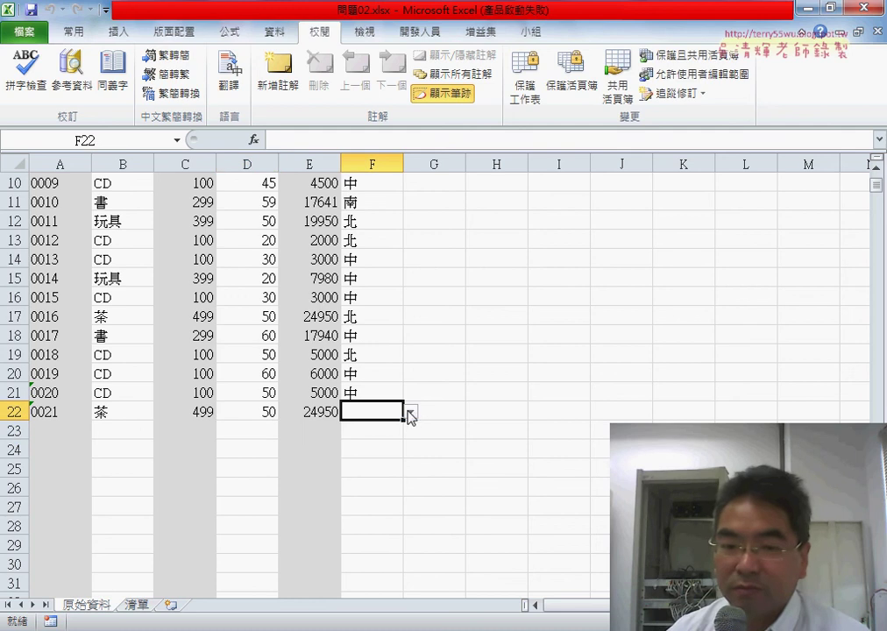
pyautogui.click(411, 411)
pyautogui.click(403, 443)
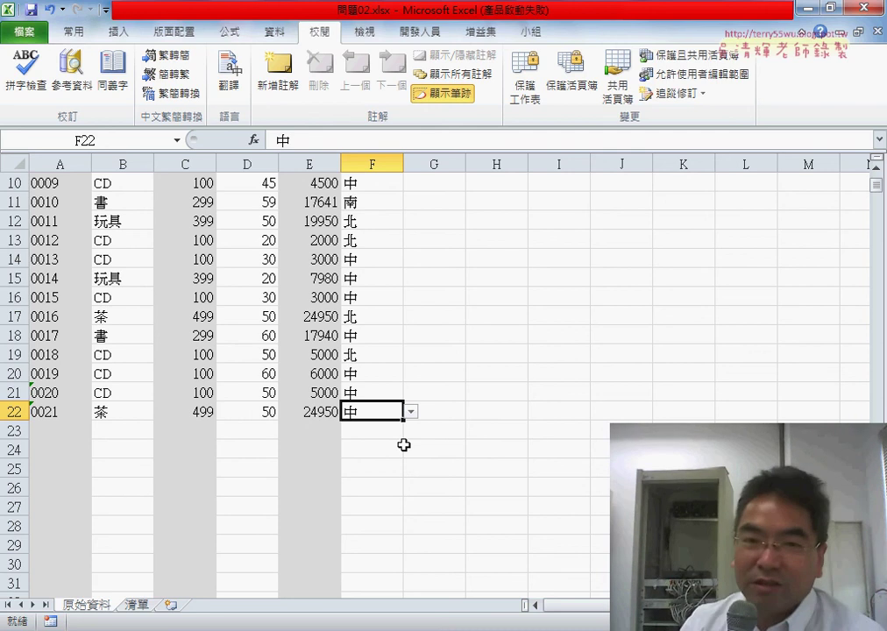
# - Choose 茶 in B23 so ID 0022 and price 499 appear, then reopen the VBA editor
pyautogui.click(107, 431)
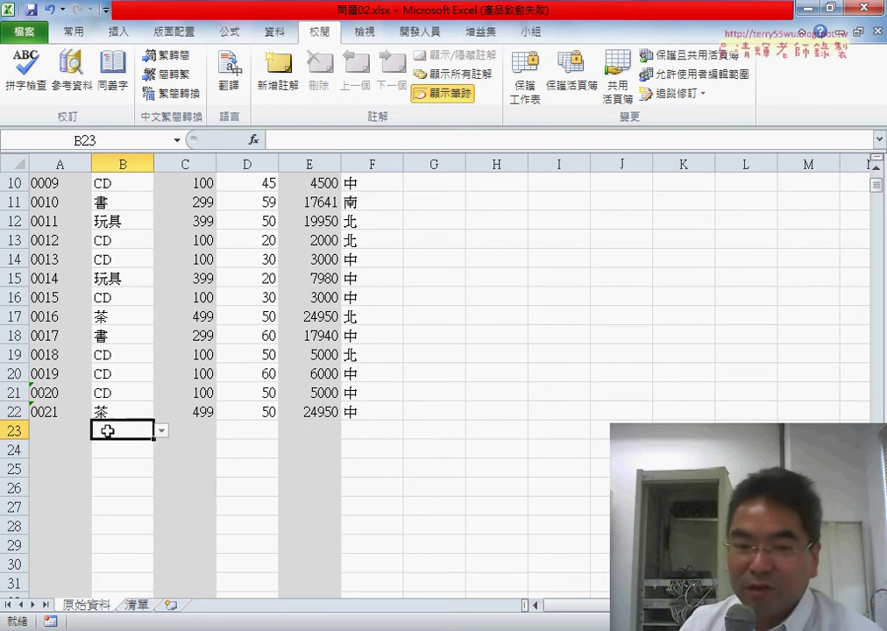
pyautogui.click(160, 431)
pyautogui.click(156, 467)
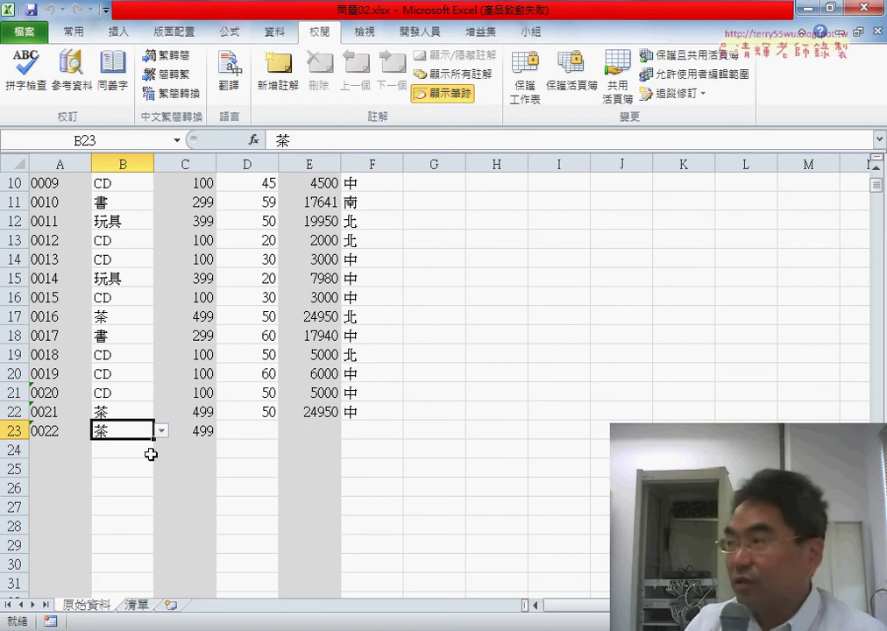
pyautogui.click(247, 432)
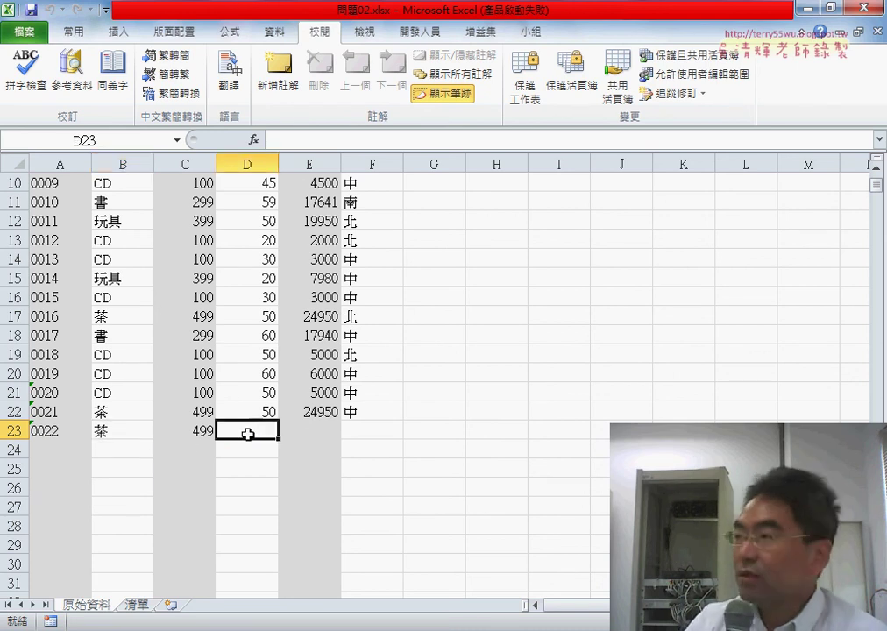
pyautogui.click(133, 432)
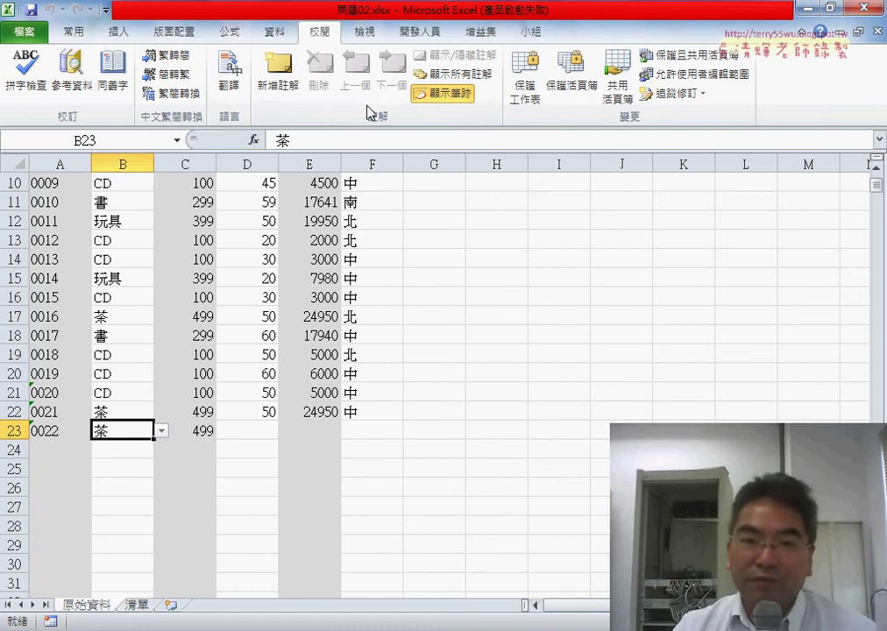
pyautogui.click(414, 33)
pyautogui.click(32, 70)
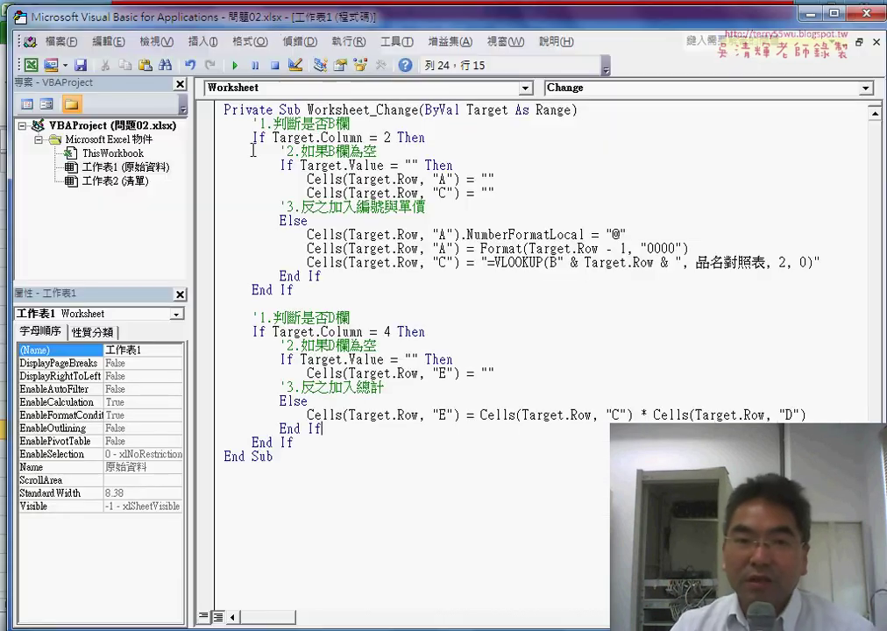
# - Delete the column D total If block from the Worksheet_Change code
pyautogui.moveTo(271, 24)
pyautogui.mouseDown()
pyautogui.moveTo(419, 41)
pyautogui.moveTo(508, 30)
pyautogui.mouseUp()
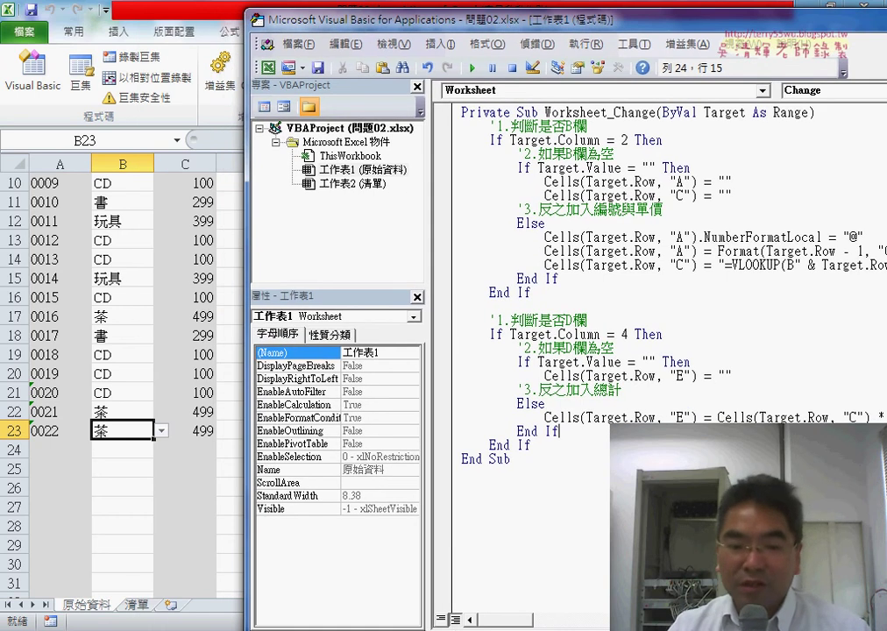
pyautogui.moveTo(574, 27)
pyautogui.mouseDown()
pyautogui.moveTo(574, 70)
pyautogui.moveTo(498, 28)
pyautogui.mouseUp()
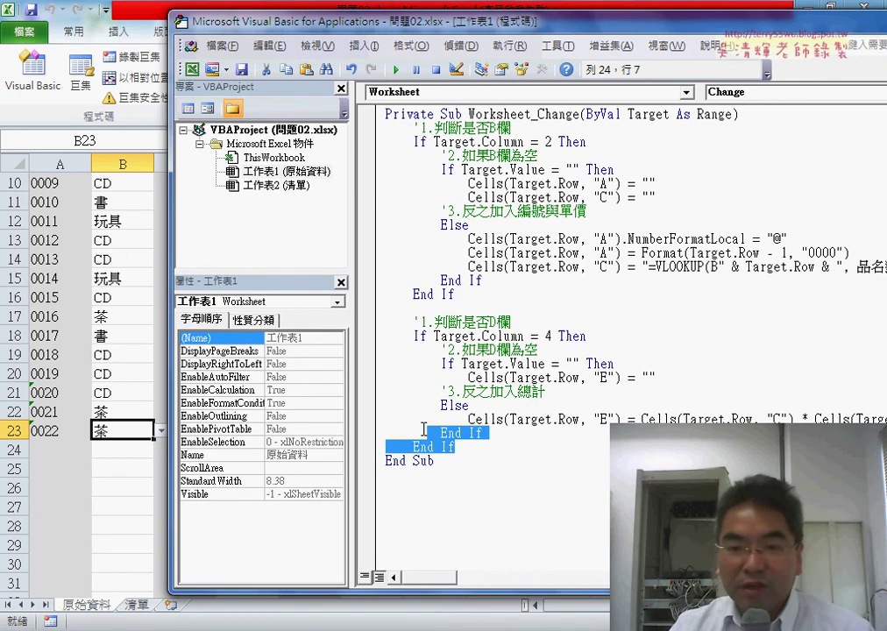
pyautogui.moveTo(481, 449); pyautogui.dragTo(342, 309)
pyautogui.press('Delete')
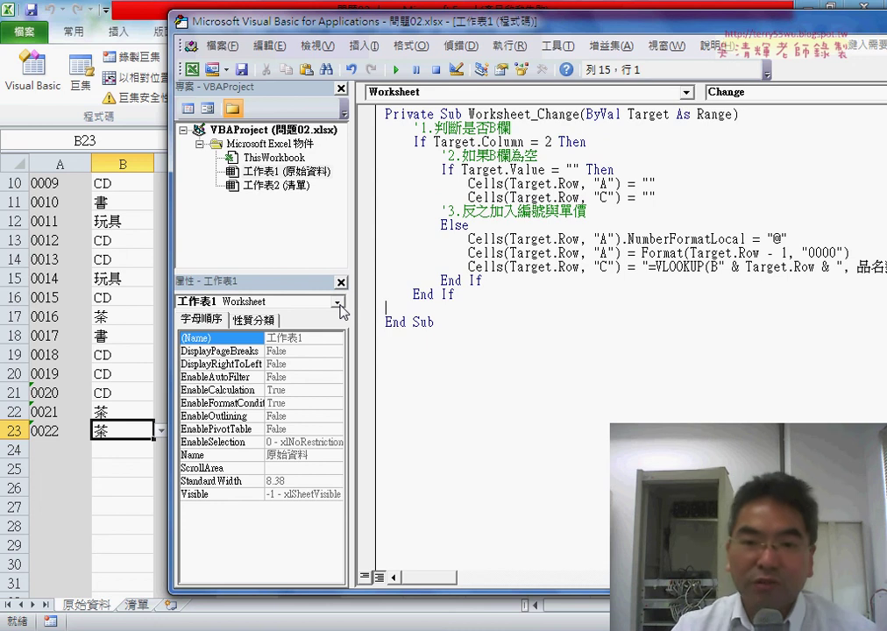
pyautogui.press('Delete')
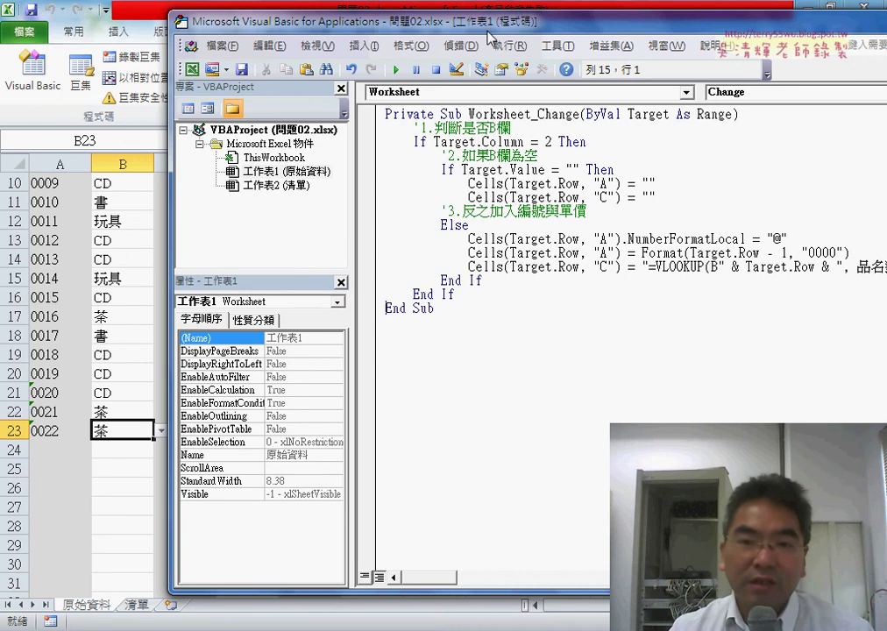
# - Delete the blank-product clearing lines and the Else branch that fills ID and price
pyautogui.moveTo(368, 21); pyautogui.dragTo(432, 29)
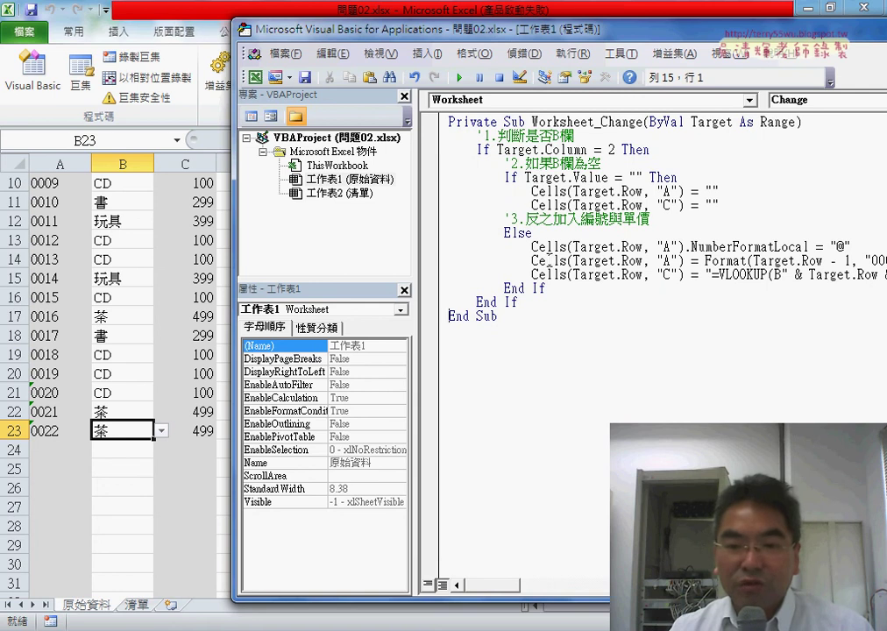
pyautogui.moveTo(556, 290)
pyautogui.mouseDown()
pyautogui.moveTo(430, 234)
pyautogui.moveTo(425, 180)
pyautogui.mouseUp()
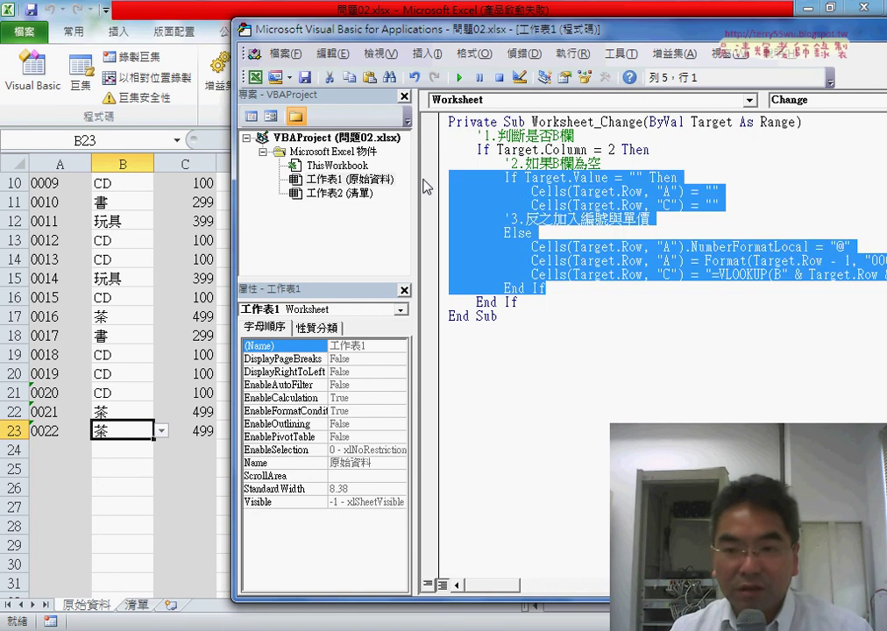
pyautogui.moveTo(719, 204); pyautogui.dragTo(416, 176)
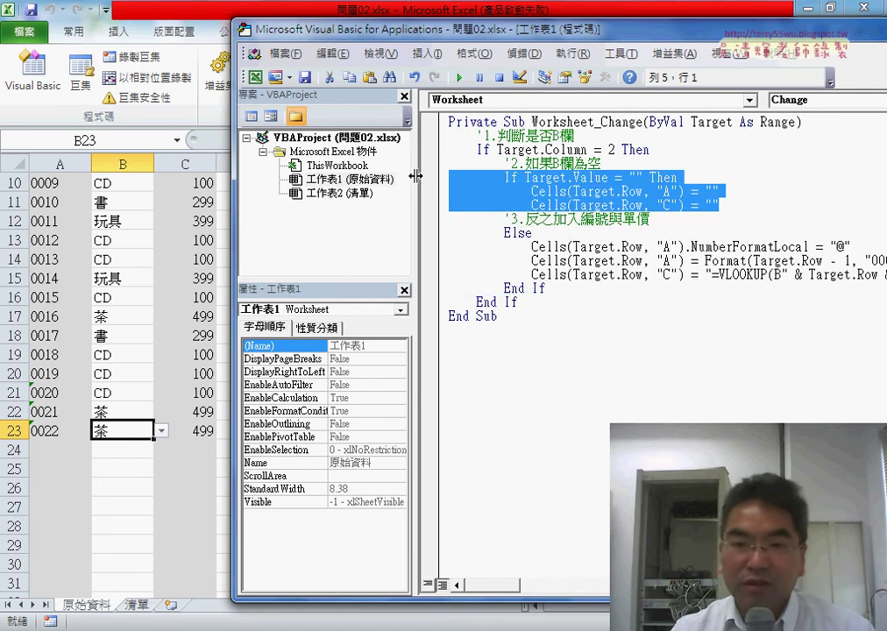
pyautogui.press('Delete')
pyautogui.press('Delete')
pyautogui.press('Return')
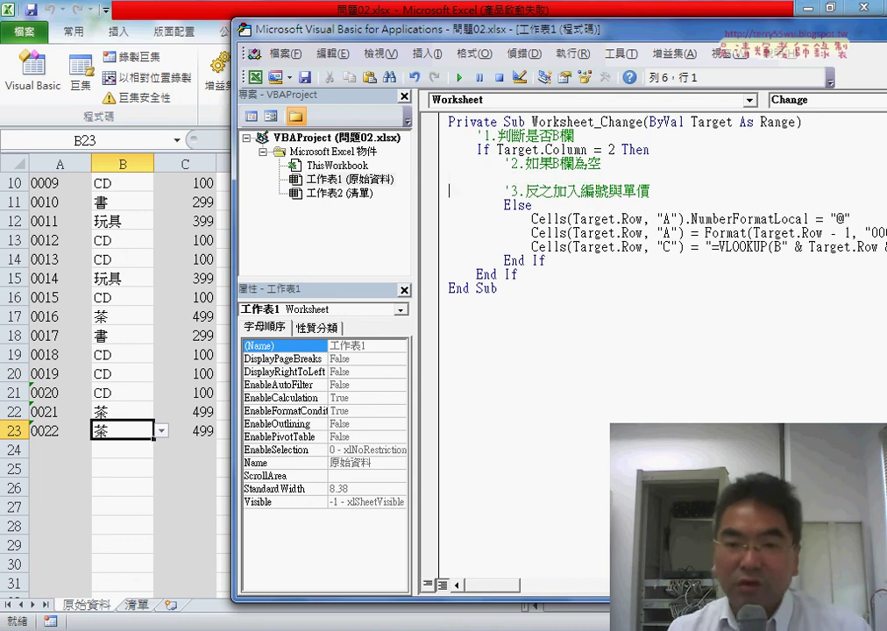
pyautogui.moveTo(548, 261); pyautogui.dragTo(411, 207)
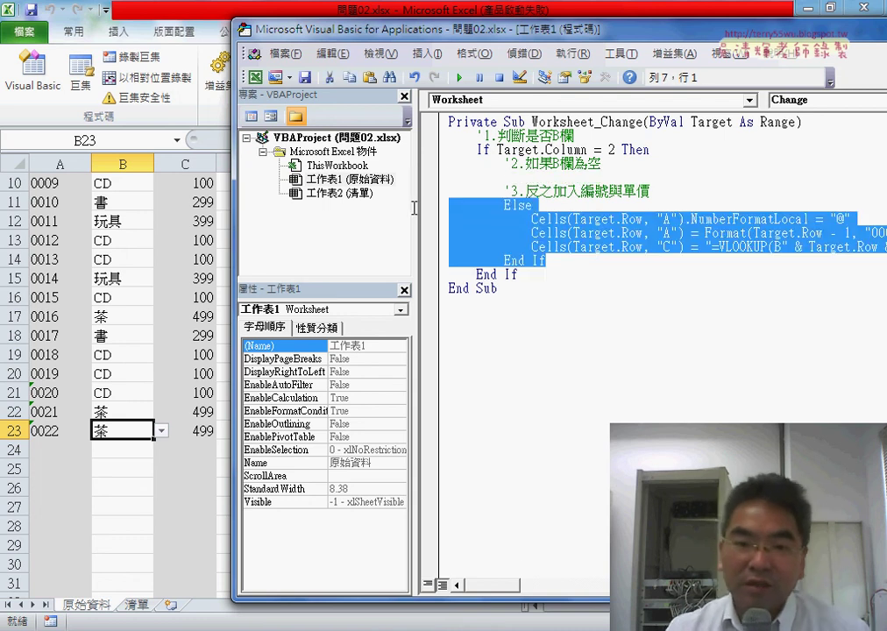
pyautogui.press('Delete')
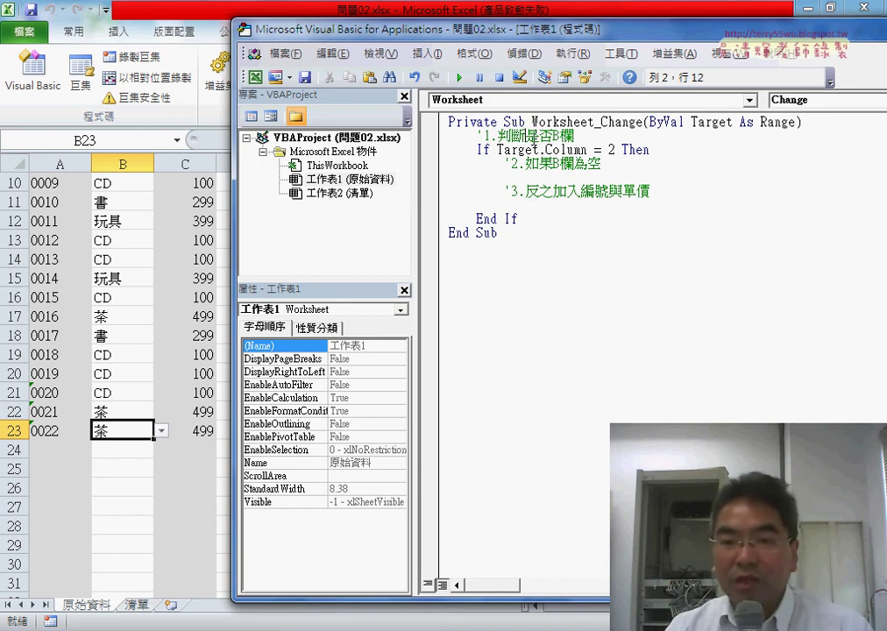
# - Highlight the 判斷是否B欄 comment and the Target.Column check to explain them
pyautogui.moveTo(576, 136); pyautogui.dragTo(506, 141)
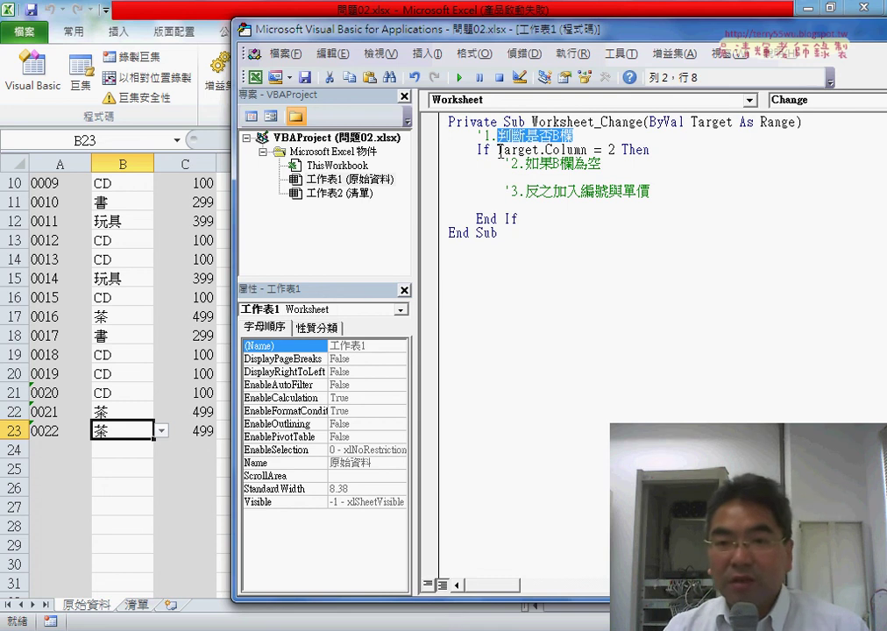
pyautogui.moveTo(499, 150); pyautogui.dragTo(531, 151)
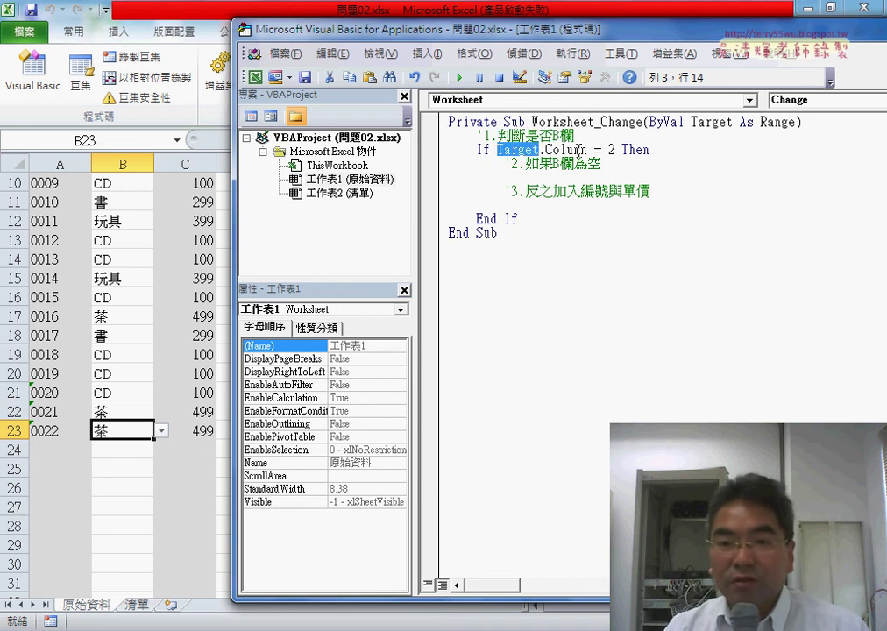
pyautogui.moveTo(587, 151); pyautogui.dragTo(539, 151)
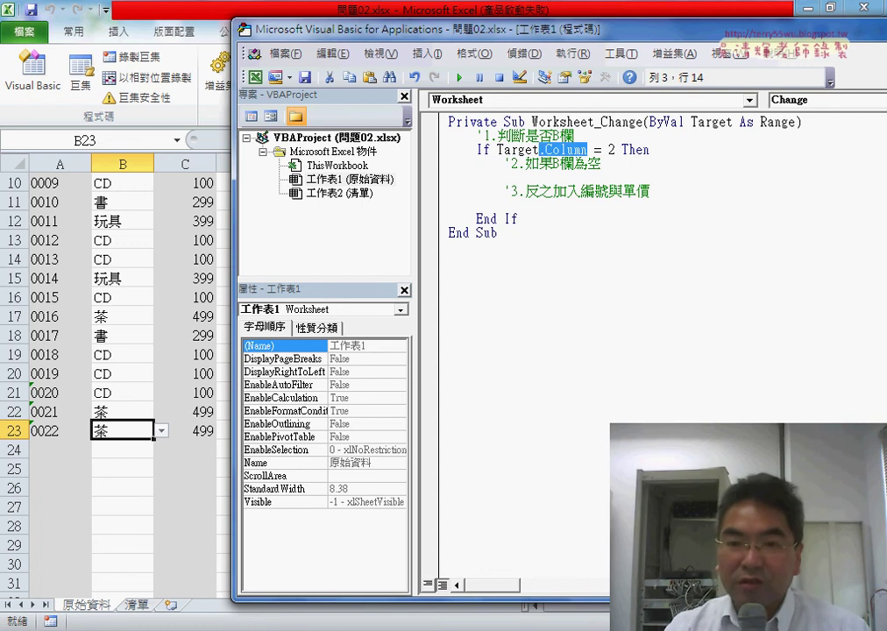
pyautogui.write('.')
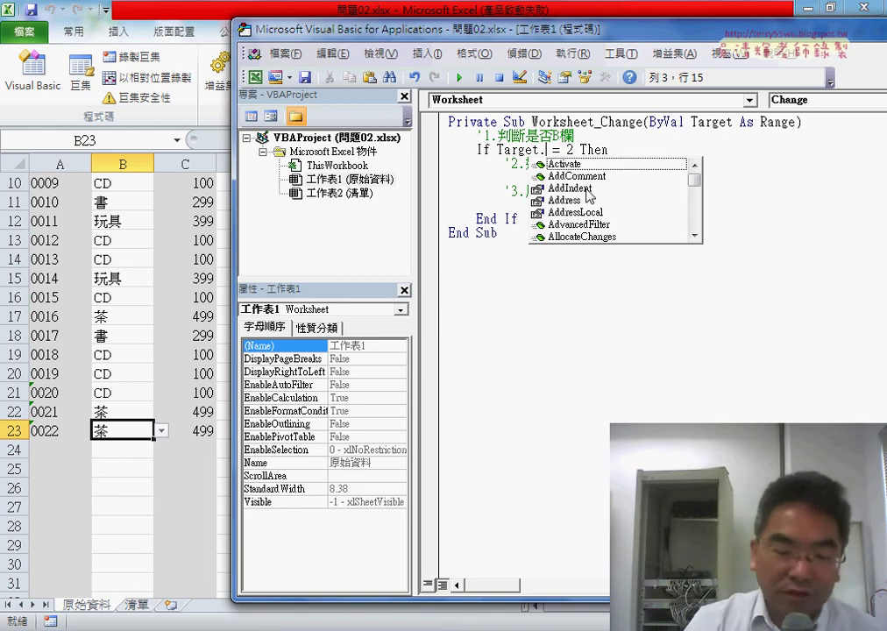
pyautogui.write('c')
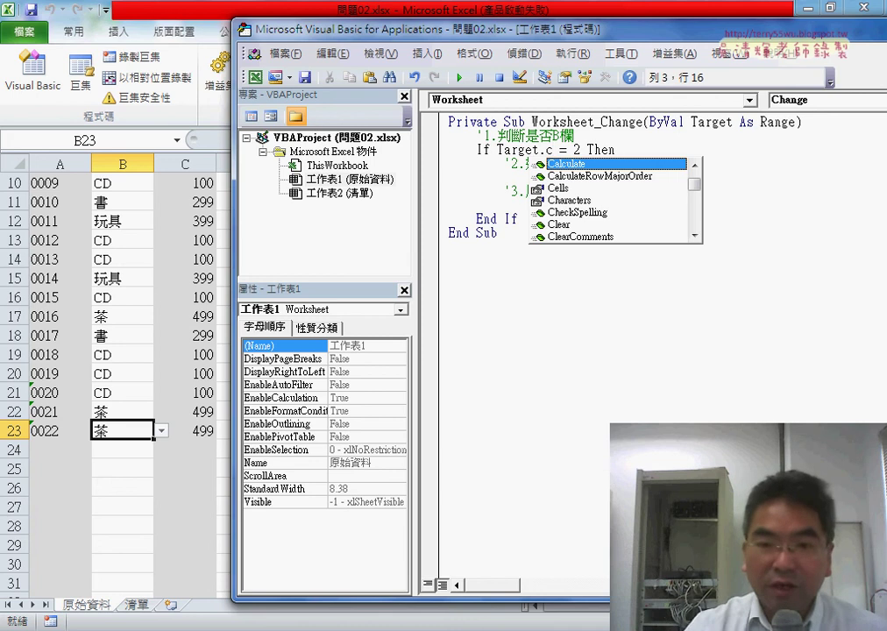
pyautogui.write('o')
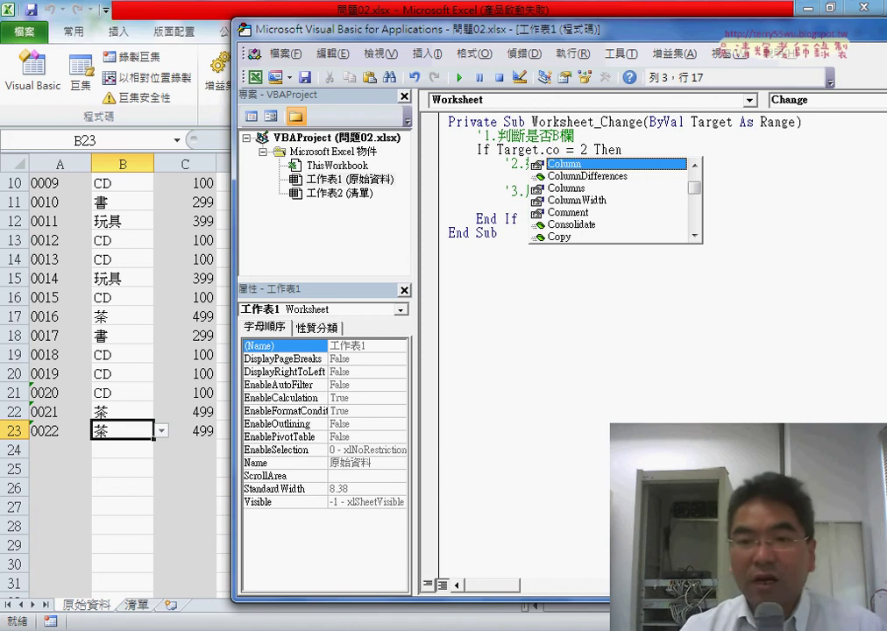
pyautogui.press('Tab')
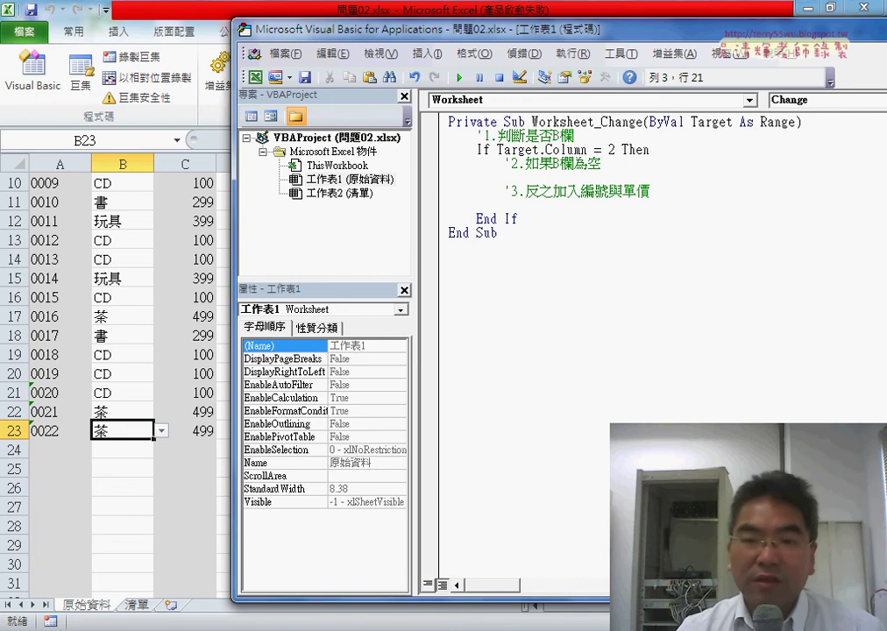
pyautogui.moveTo(619, 150); pyautogui.dragTo(603, 150)
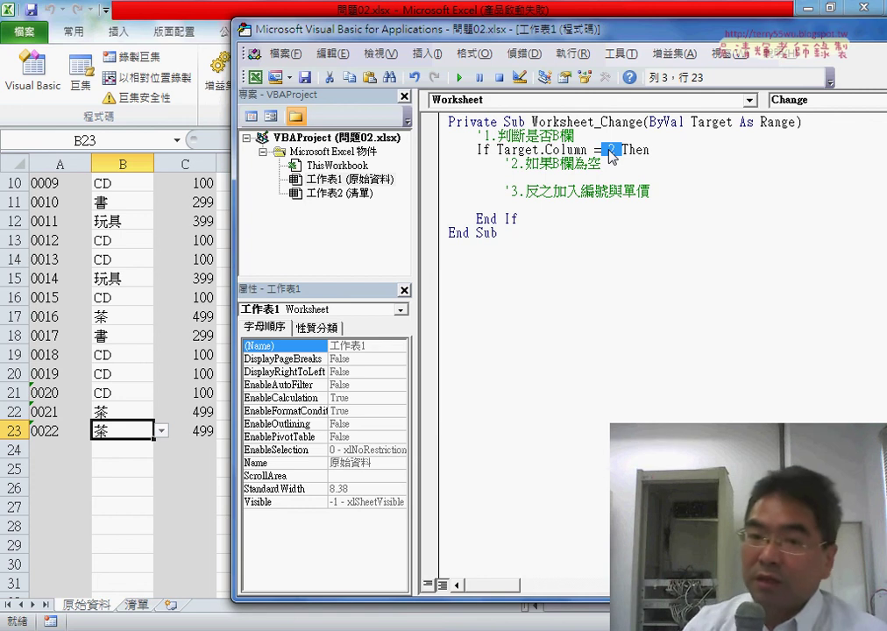
# - Under comment 3, add the indented statement Cells(Target.Row, "A") = "" and let VBA format it
pyautogui.click(570, 204)
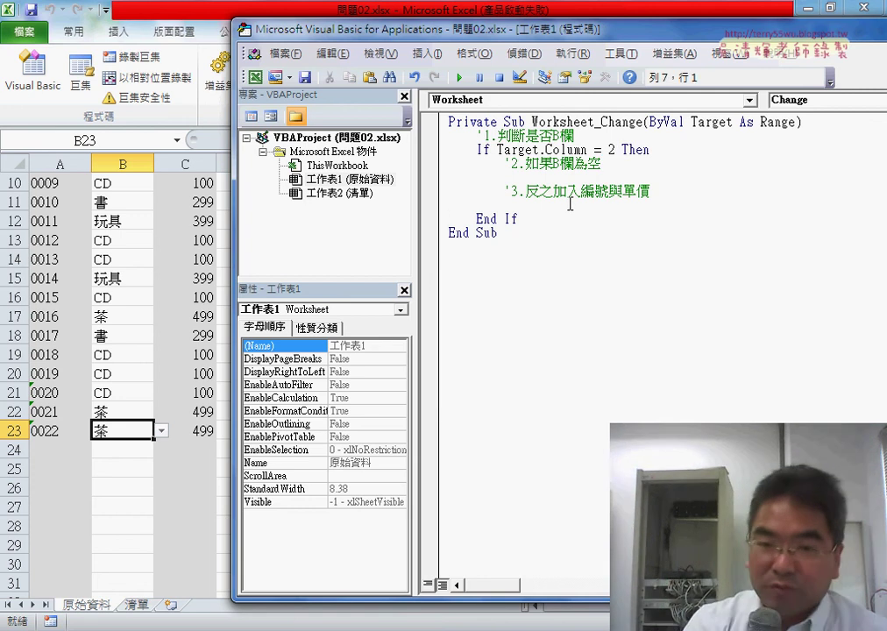
pyautogui.press('Tab')
pyautogui.press('Tab')
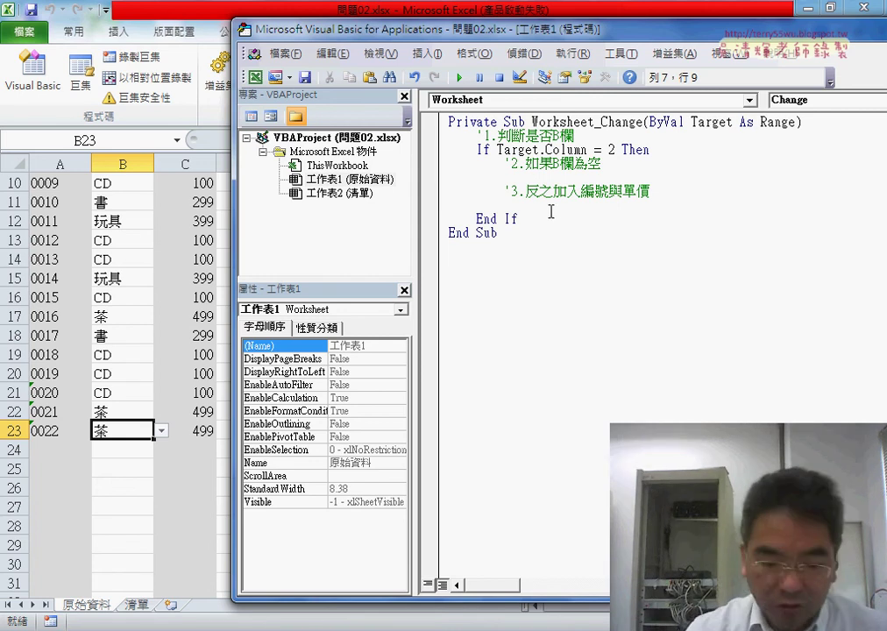
pyautogui.write('ce')
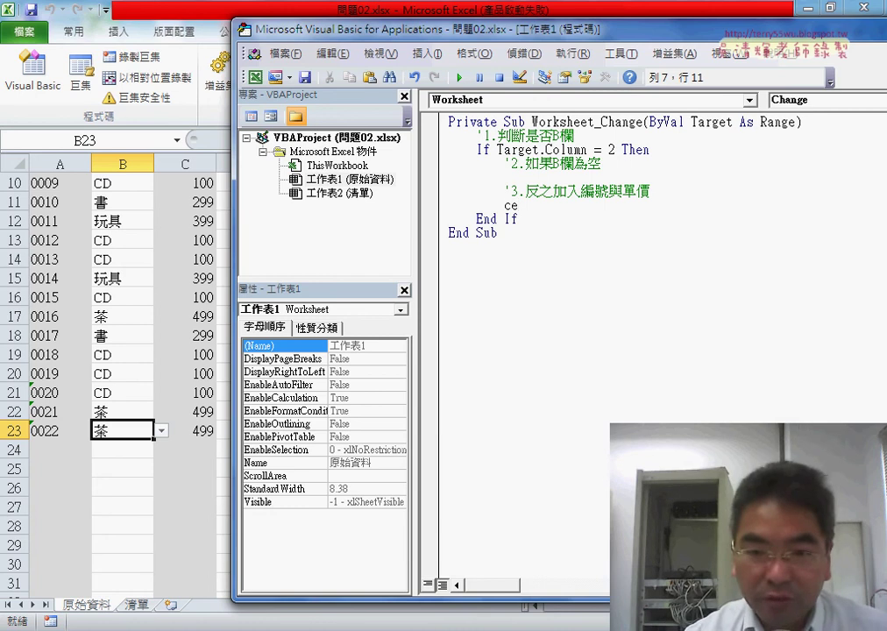
pyautogui.write('lls')
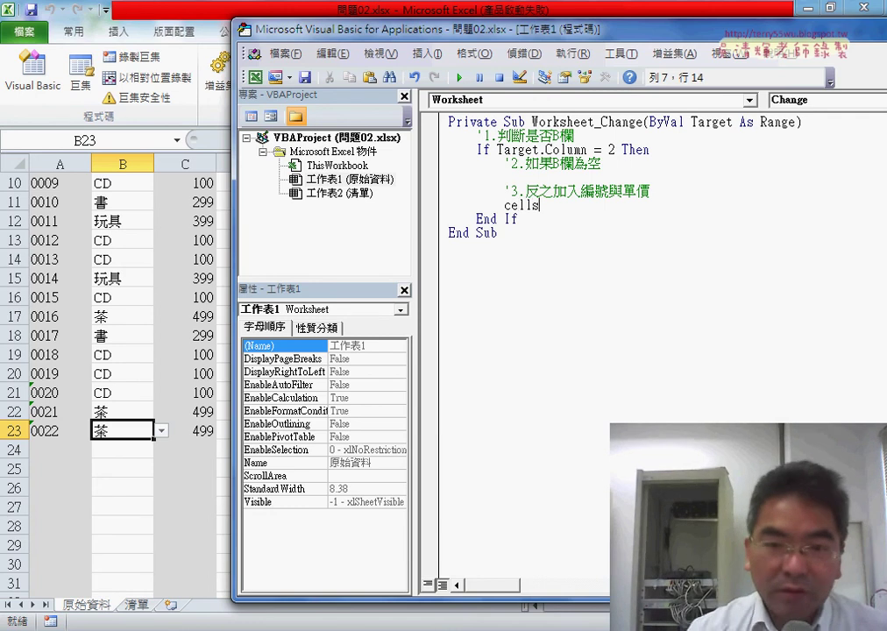
pyautogui.write('(')
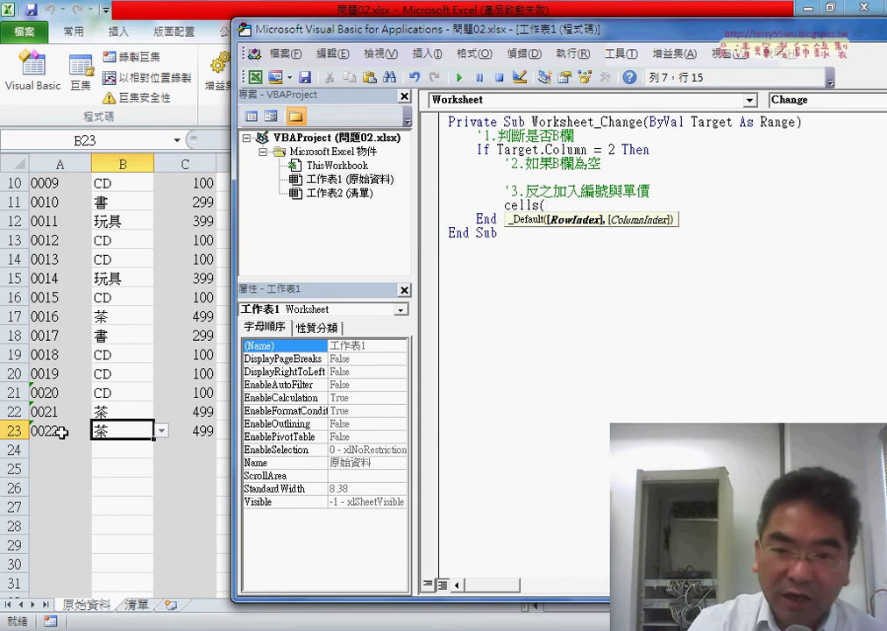
pyautogui.write('tar')
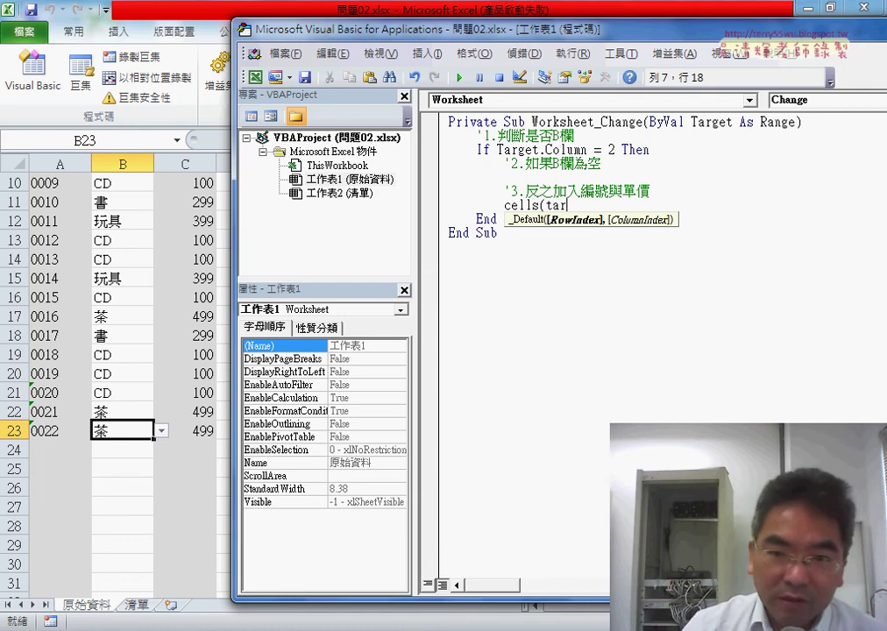
pyautogui.write('g')
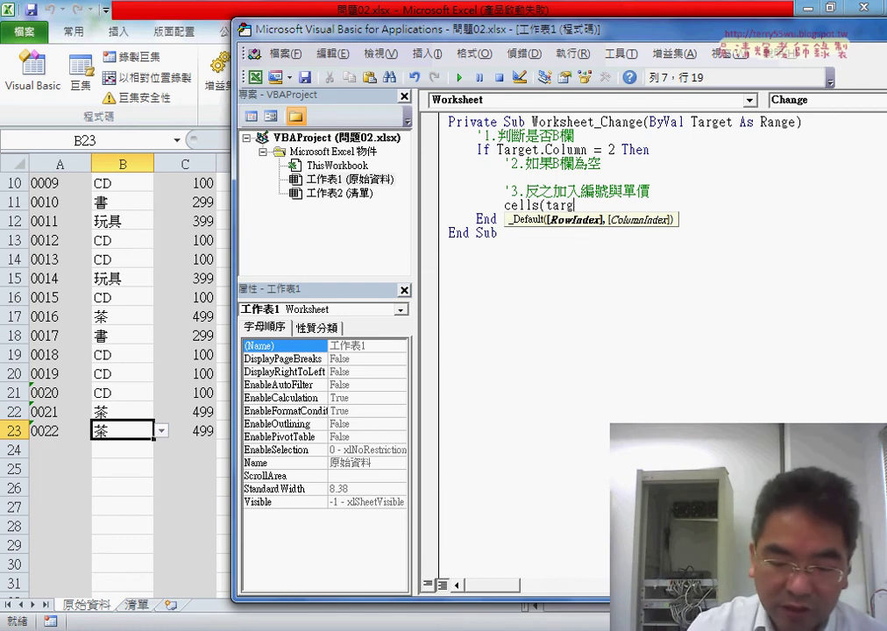
pyautogui.write('et.r')
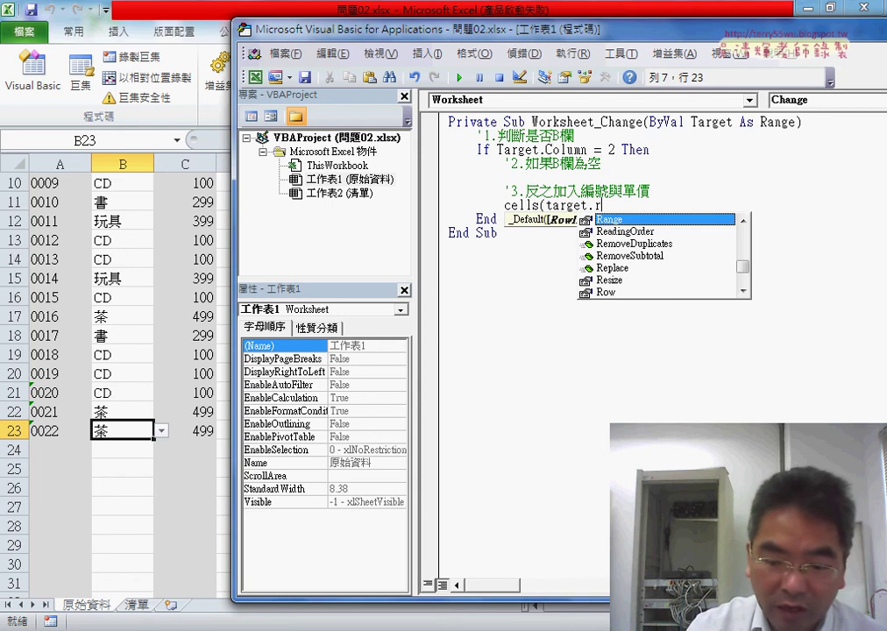
pyautogui.write('ow')
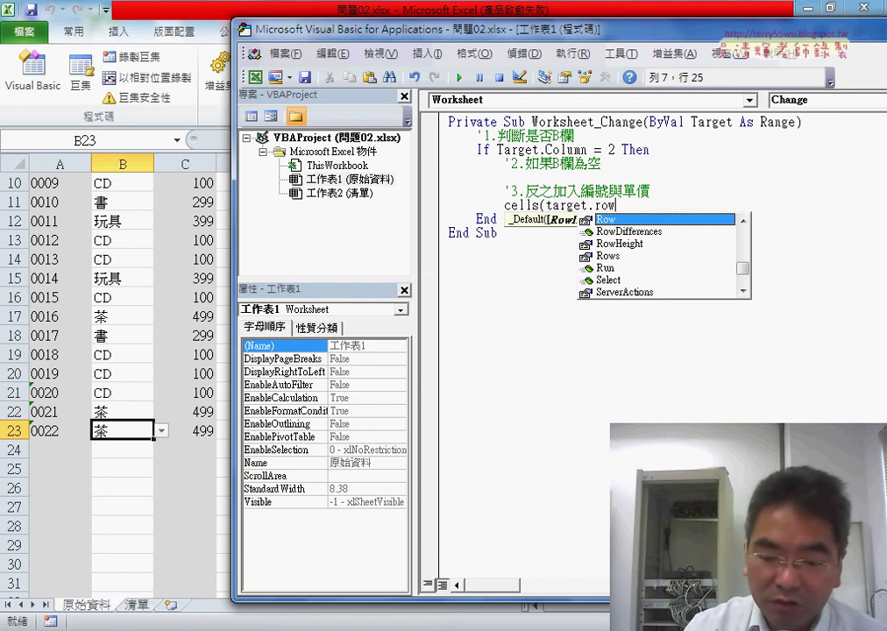
pyautogui.write(',')
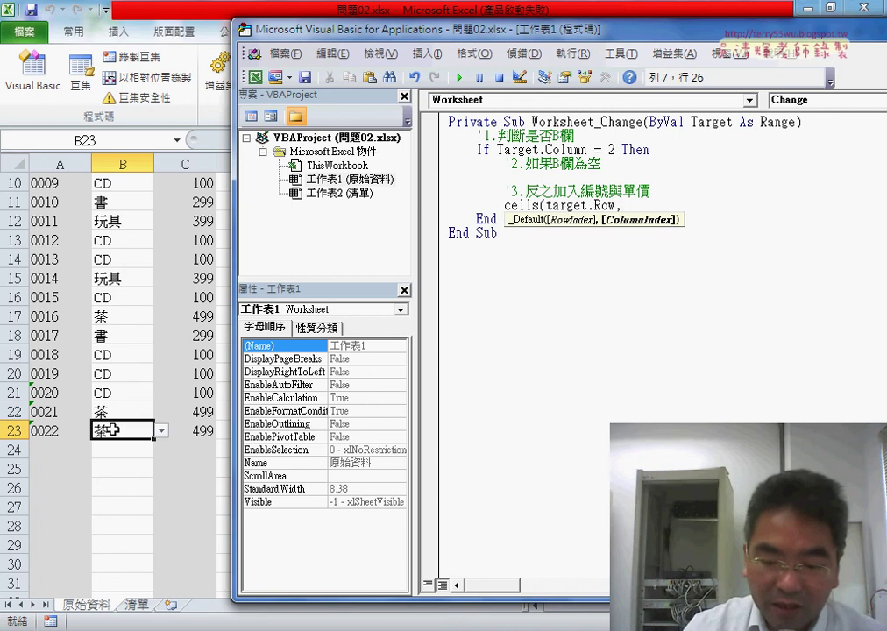
pyautogui.write('"')
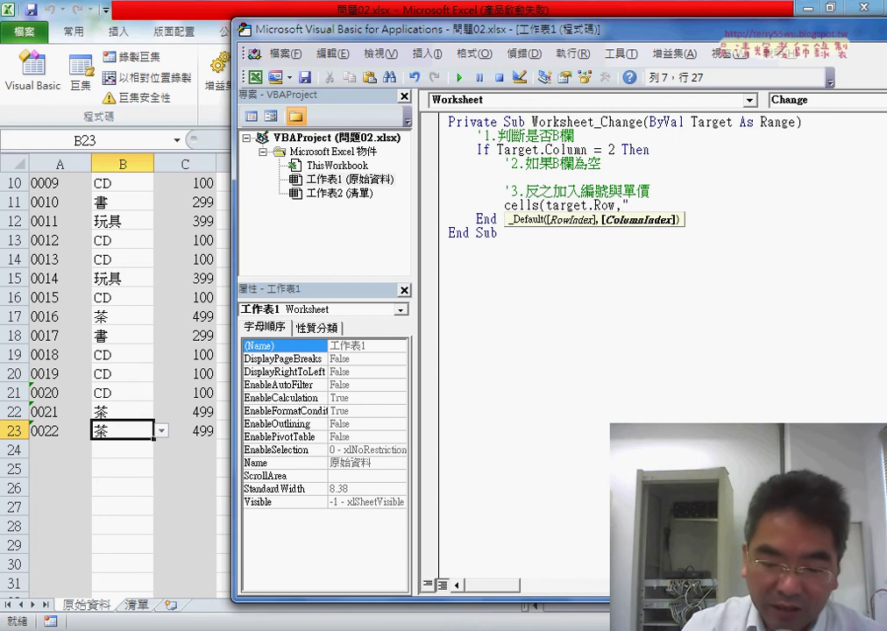
pyautogui.write('A")=')
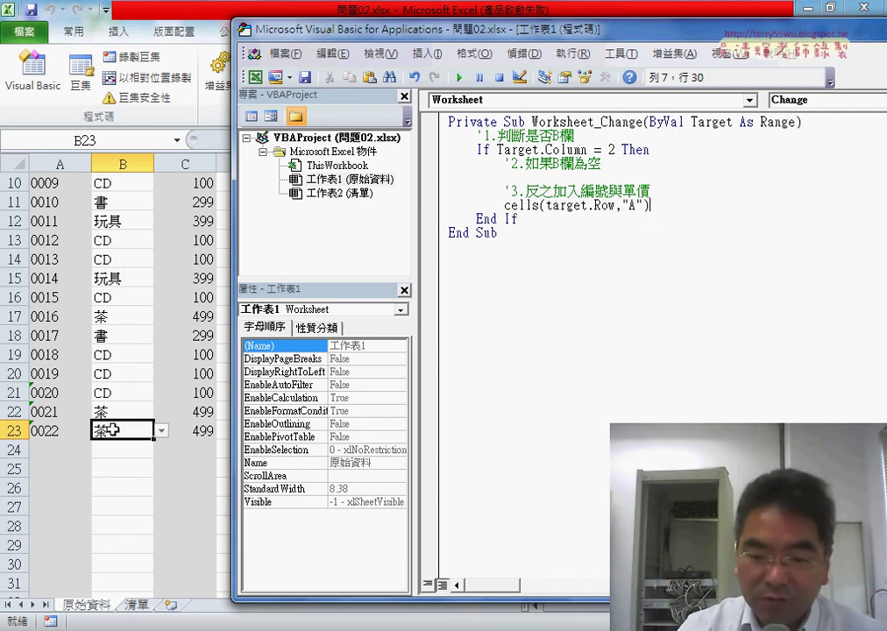
pyautogui.write('"')
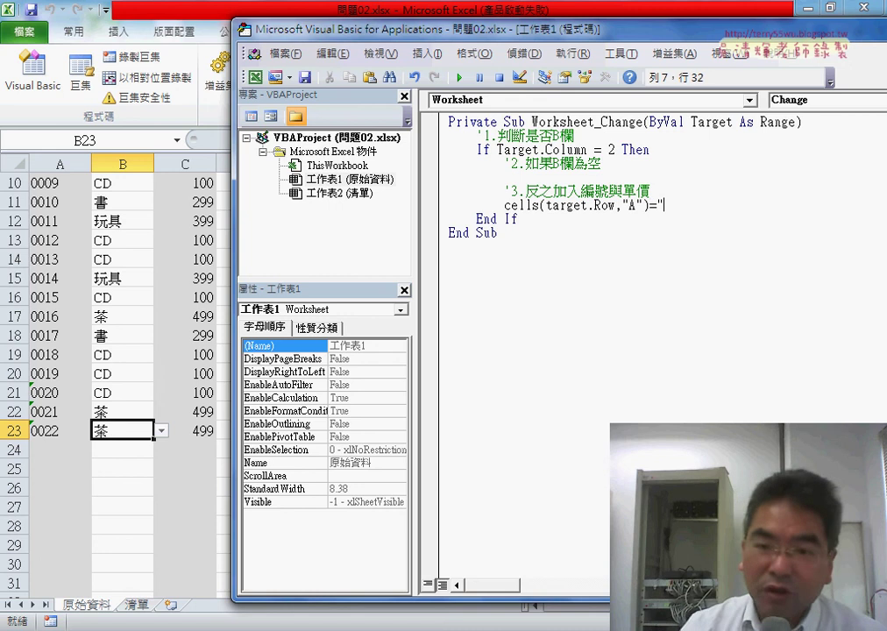
pyautogui.write('"')
pyautogui.click(777, 285)
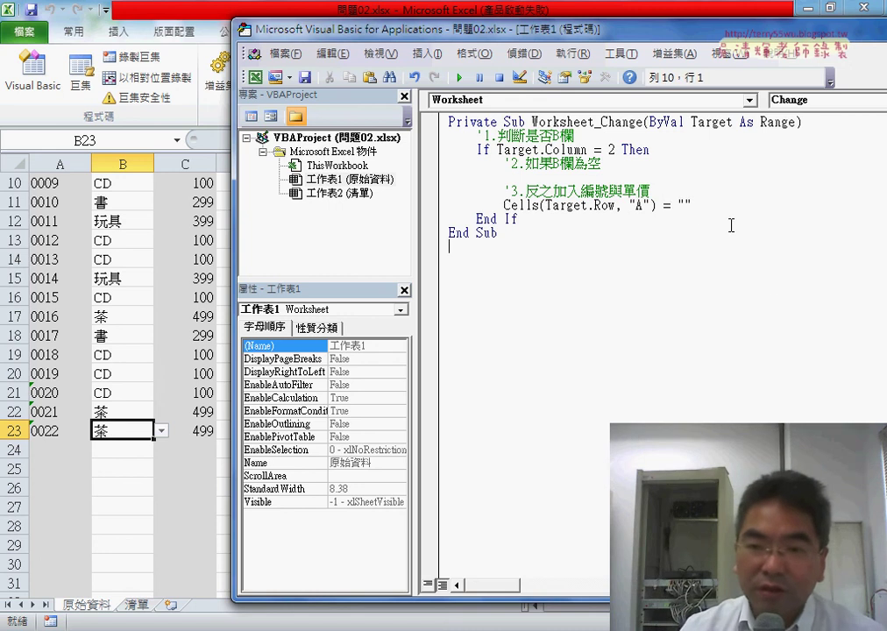
pyautogui.click(686, 204)
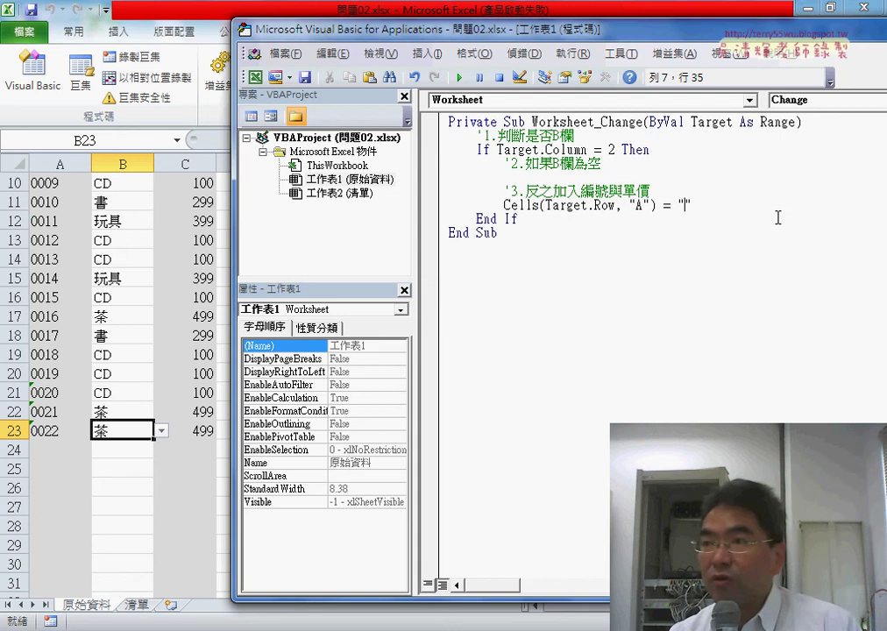
# - On the worksheet, check the IDs in A21–A23 and the product cells B23 and B24
pyautogui.click(55, 431)
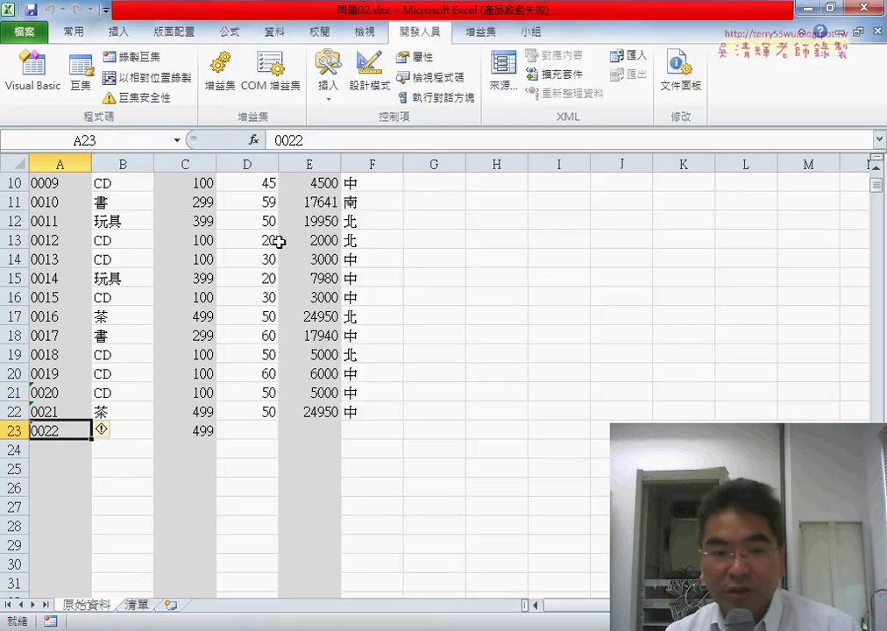
pyautogui.click(65, 412)
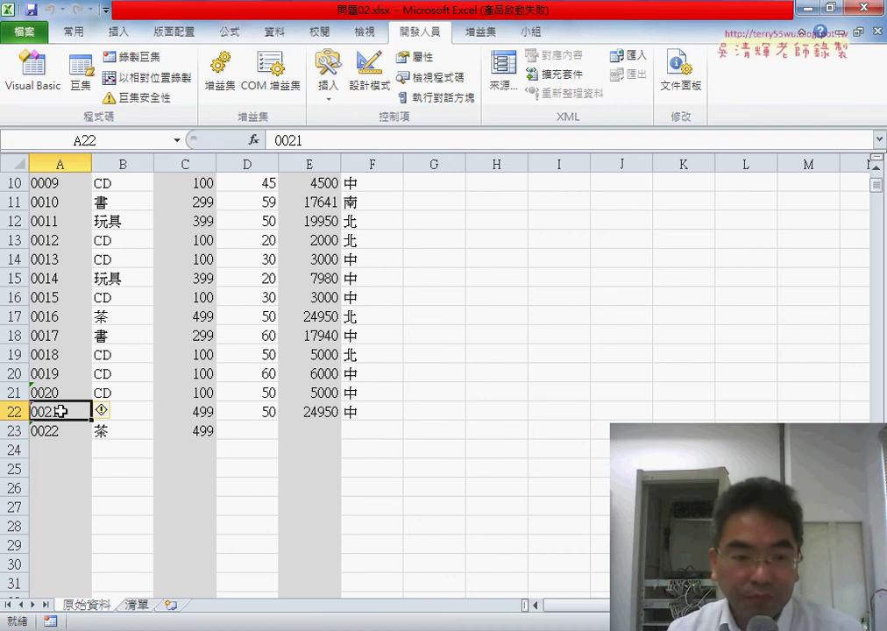
pyautogui.click(70, 434)
pyautogui.click(145, 432)
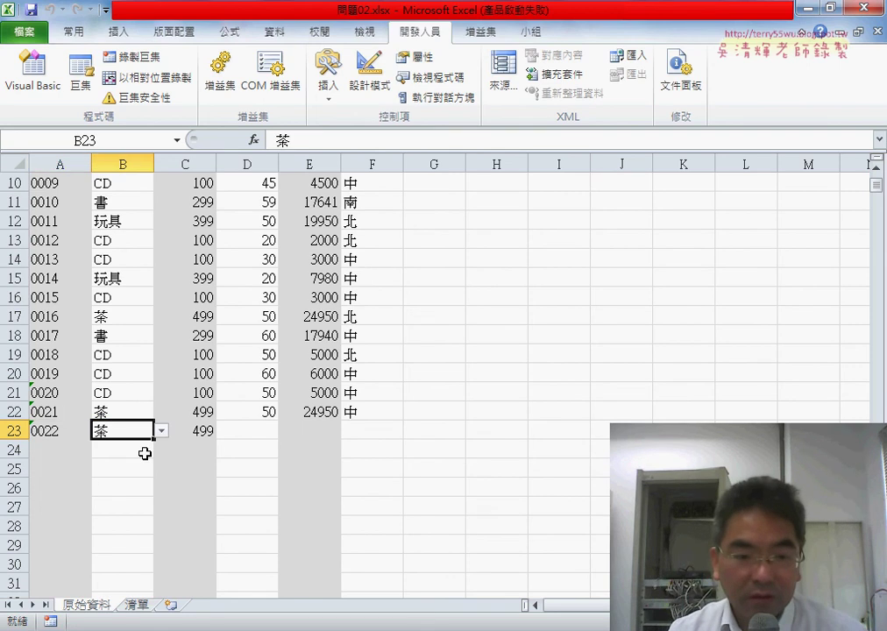
pyautogui.click(144, 454)
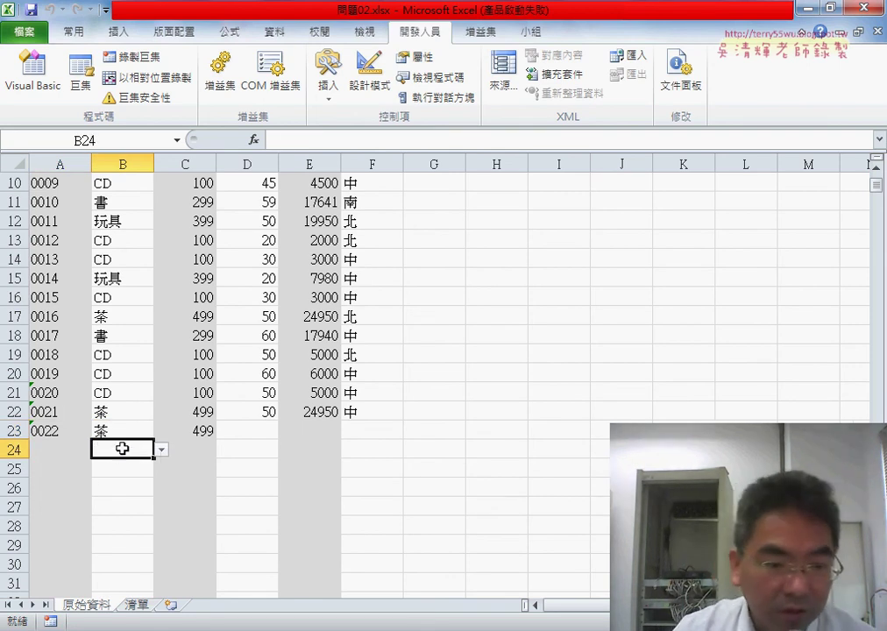
pyautogui.scroll(2, 122, 448)
pyautogui.scroll(-2, 118, 450)
pyautogui.click(66, 409)
pyautogui.click(75, 391)
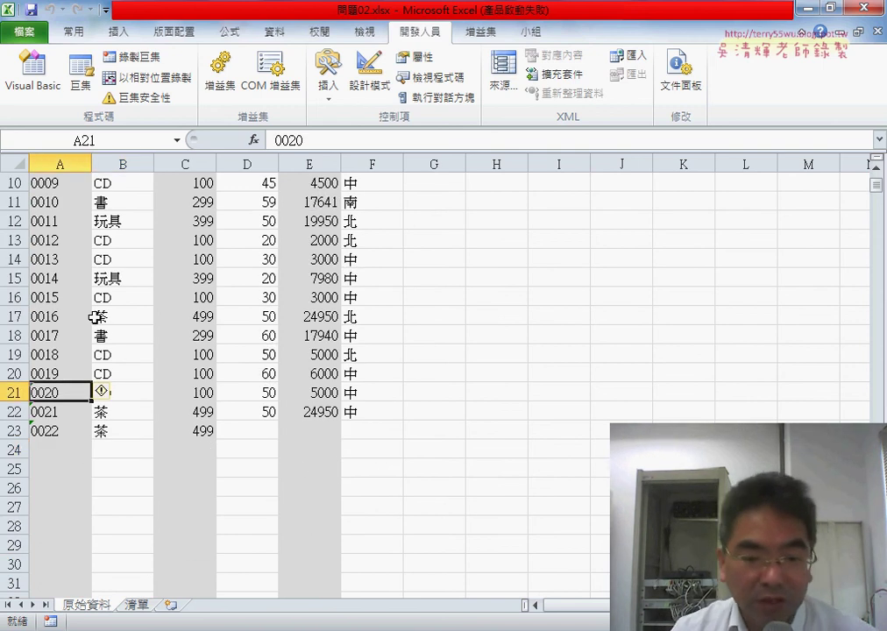
pyautogui.scroll(3, 74, 301)
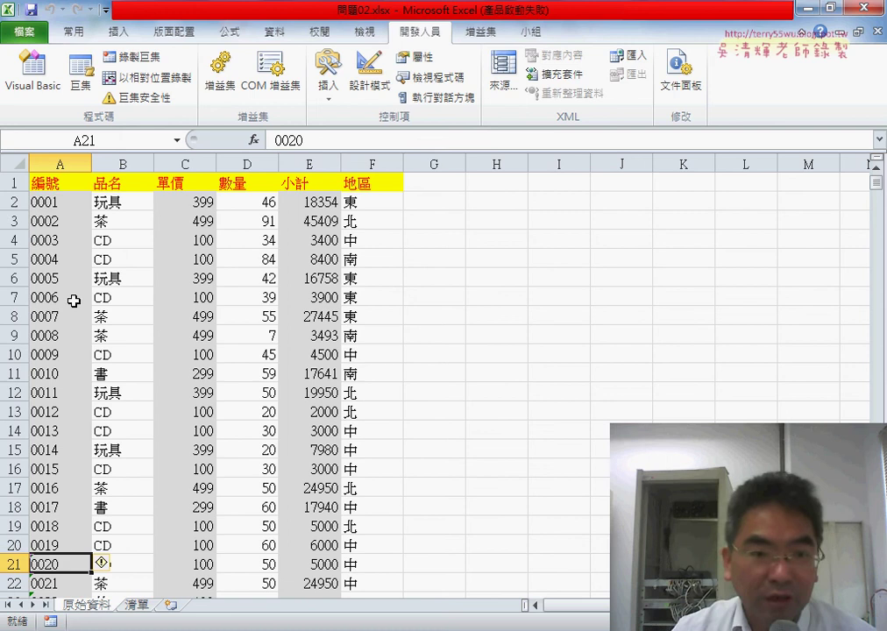
# - Copy A2's formula text TEXT(ROW()-1,"0000"), cancel editing, and return to the VBA editor
pyautogui.click(69, 203)
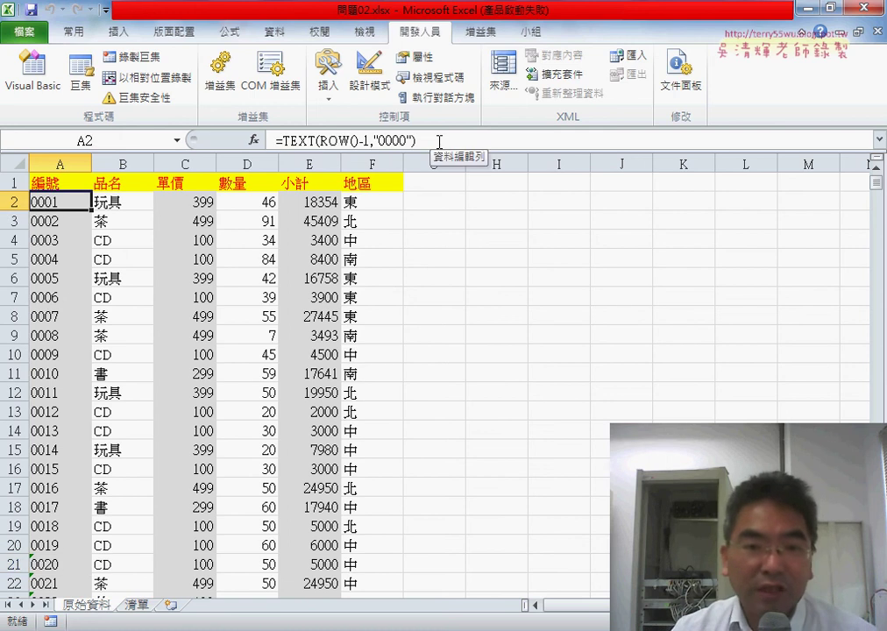
pyautogui.moveTo(440, 141); pyautogui.dragTo(288, 143)
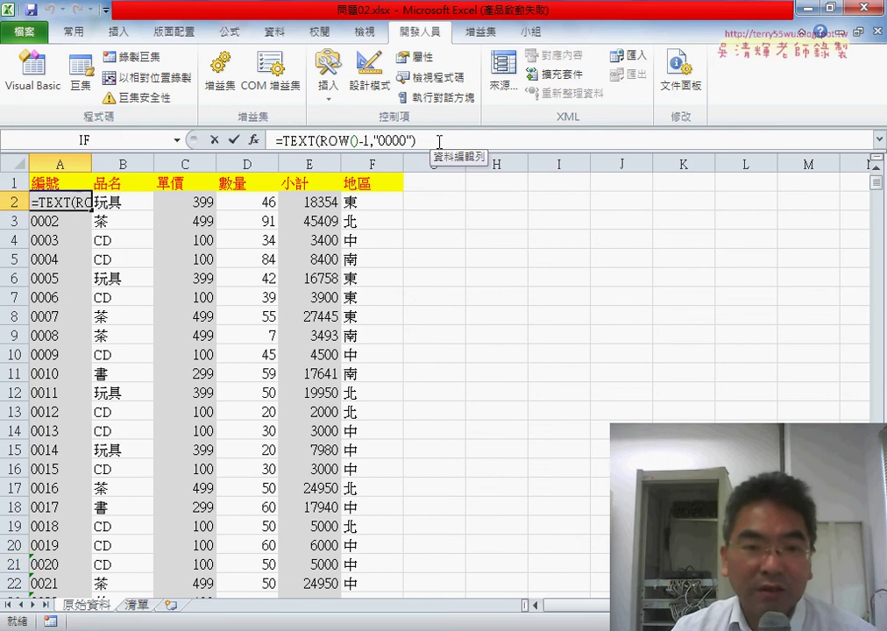
pyautogui.rightClick(295, 144)
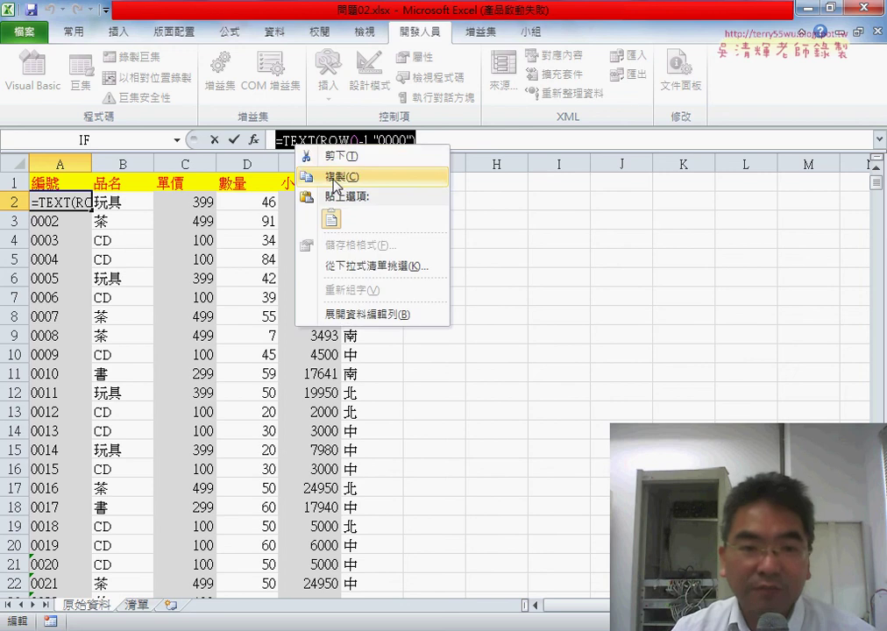
pyautogui.click(303, 176)
pyautogui.press('Escape')
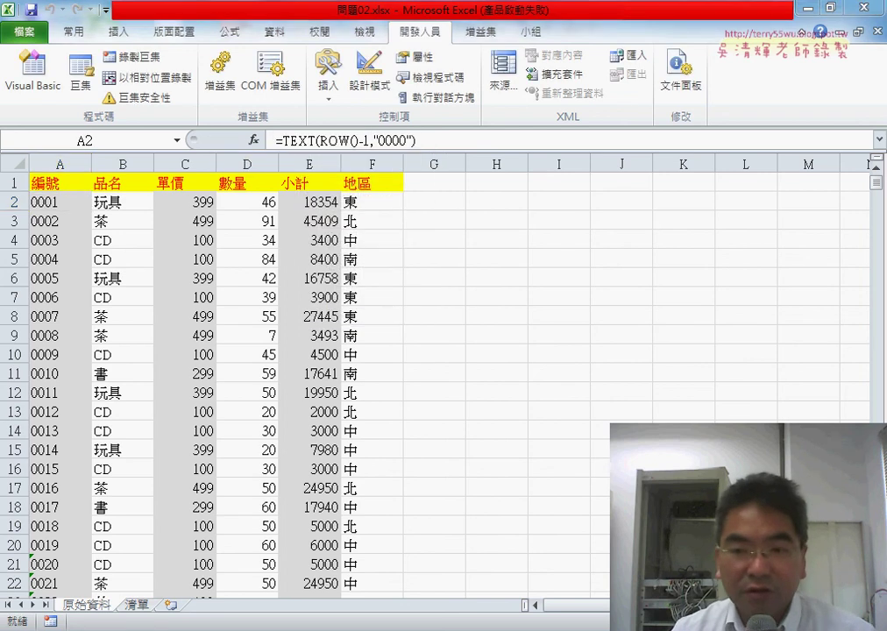
pyautogui.hotkey('alt', 'F11')
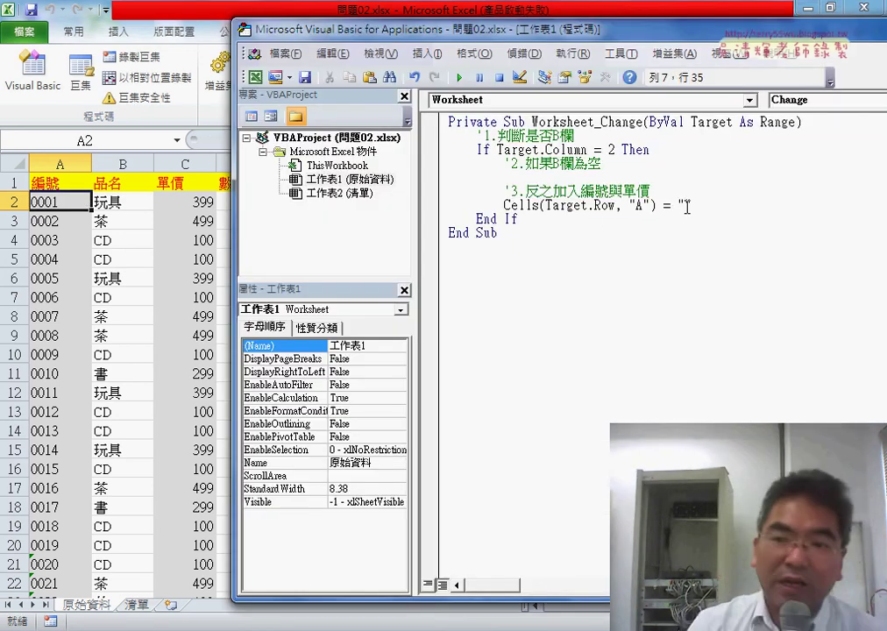
# - Paste the TEXT formula into the Cells string and double the quotes around 0000 to fix the compile error
pyautogui.hotkey('ctrl', 'v')
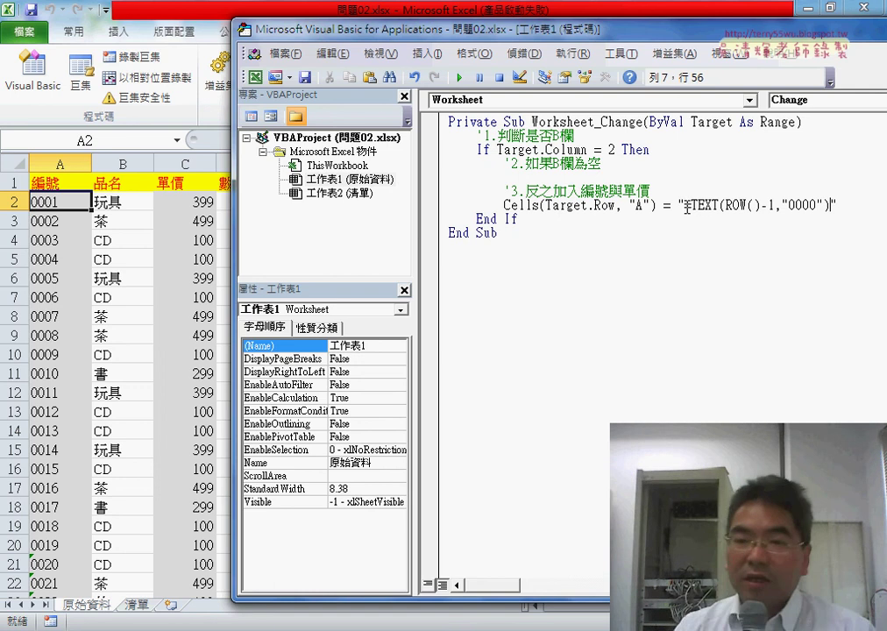
pyautogui.click(564, 184)
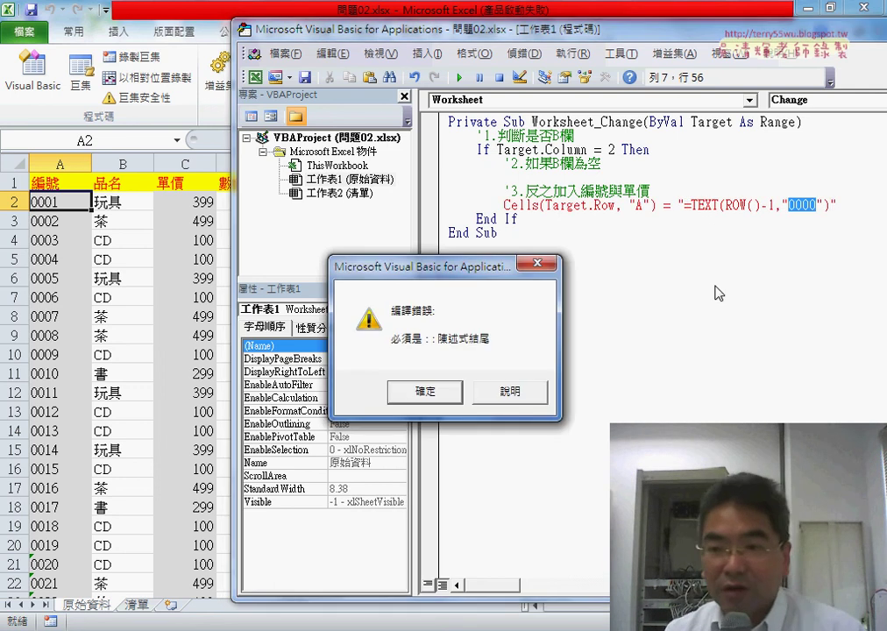
pyautogui.click(425, 388)
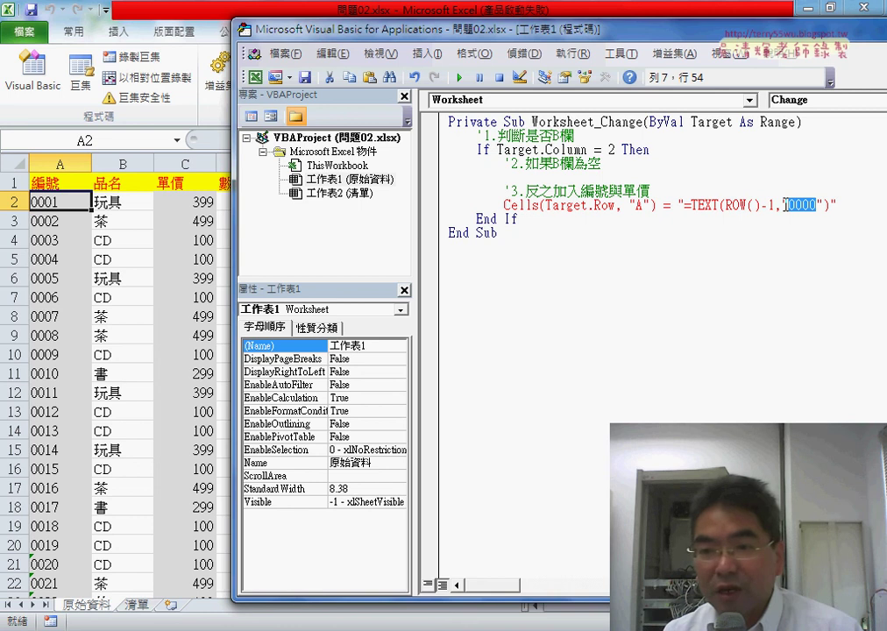
pyautogui.moveTo(685, 204); pyautogui.dragTo(829, 204)
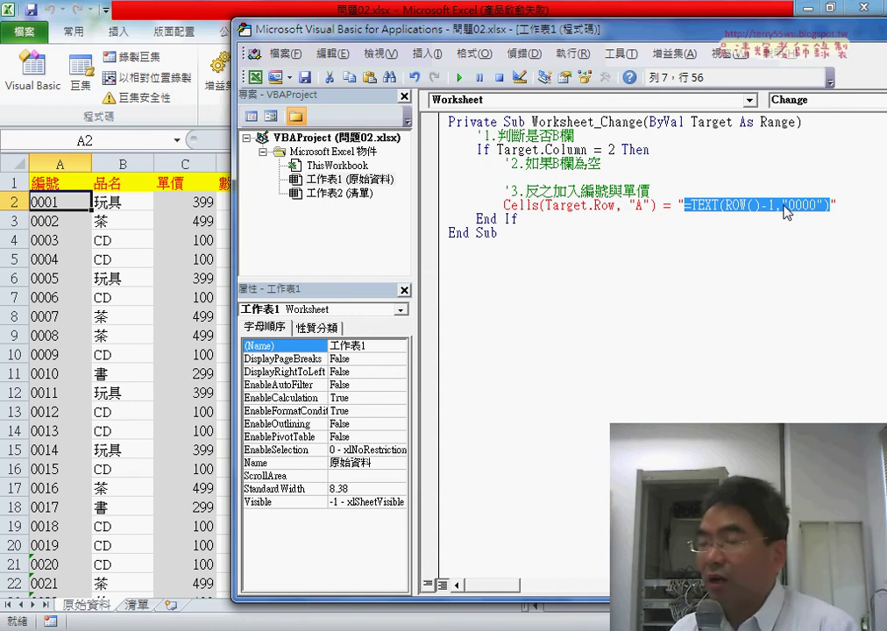
pyautogui.click(788, 205)
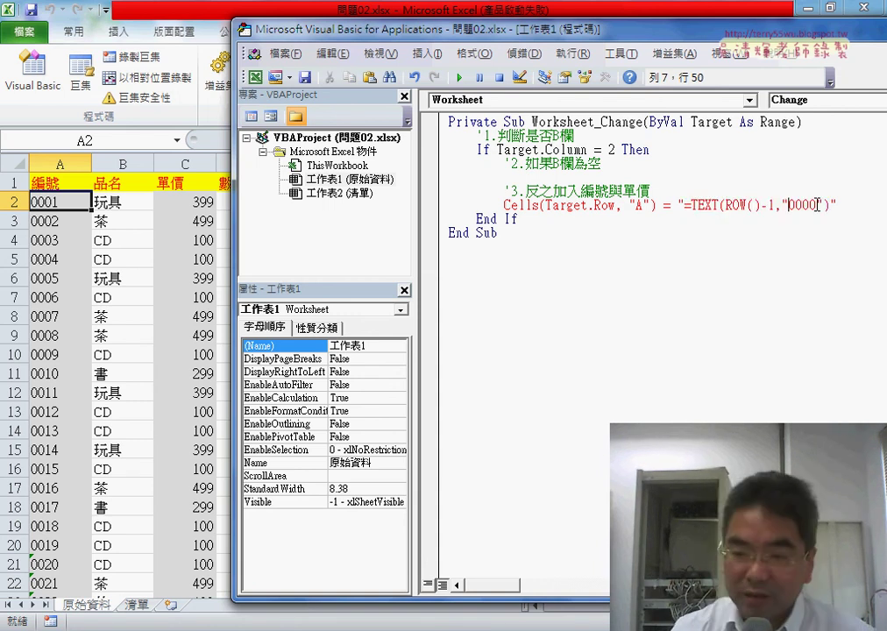
pyautogui.write('"')
pyautogui.press('Right')
pyautogui.press('Right')
pyautogui.press('Right')
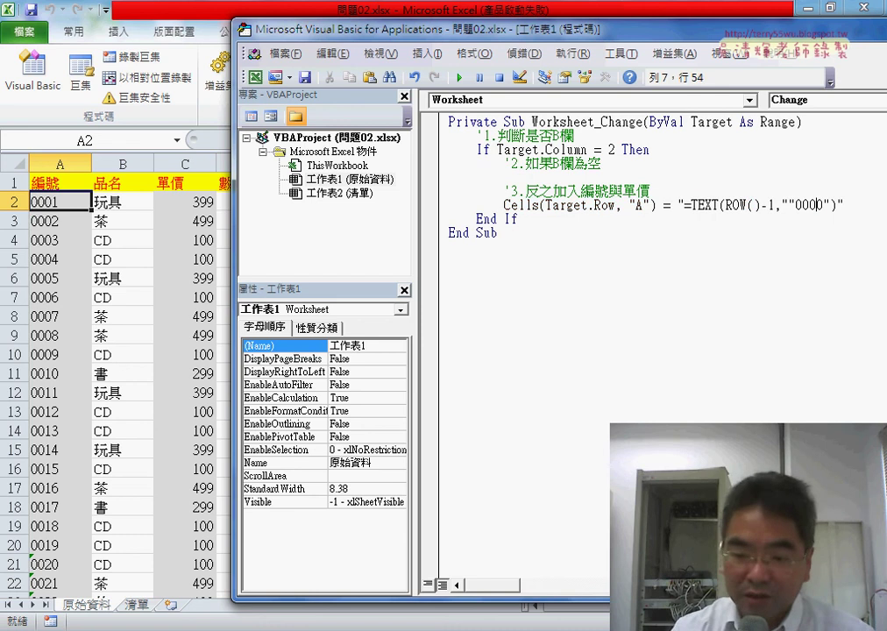
pyautogui.press('Right')
pyautogui.write('"')
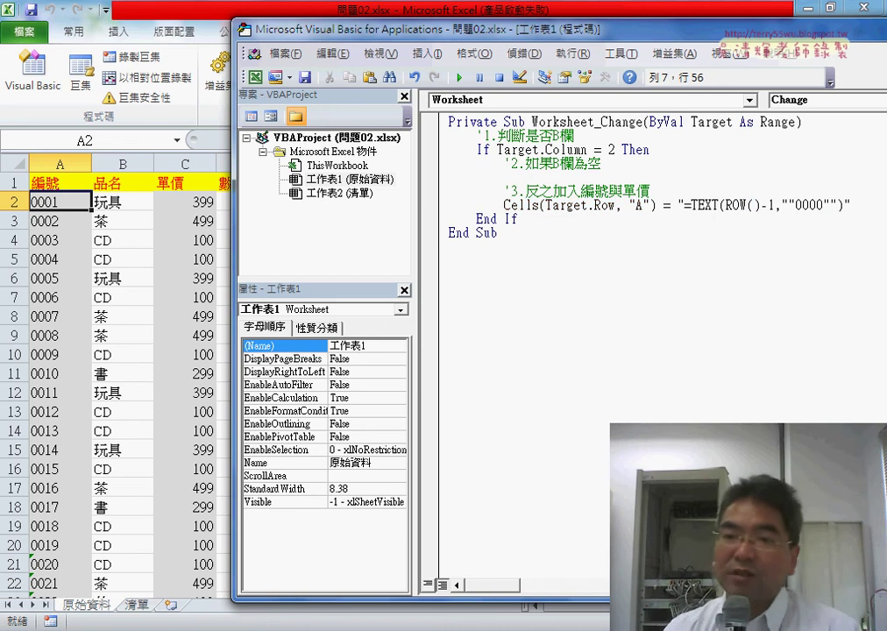
pyautogui.click(827, 322)
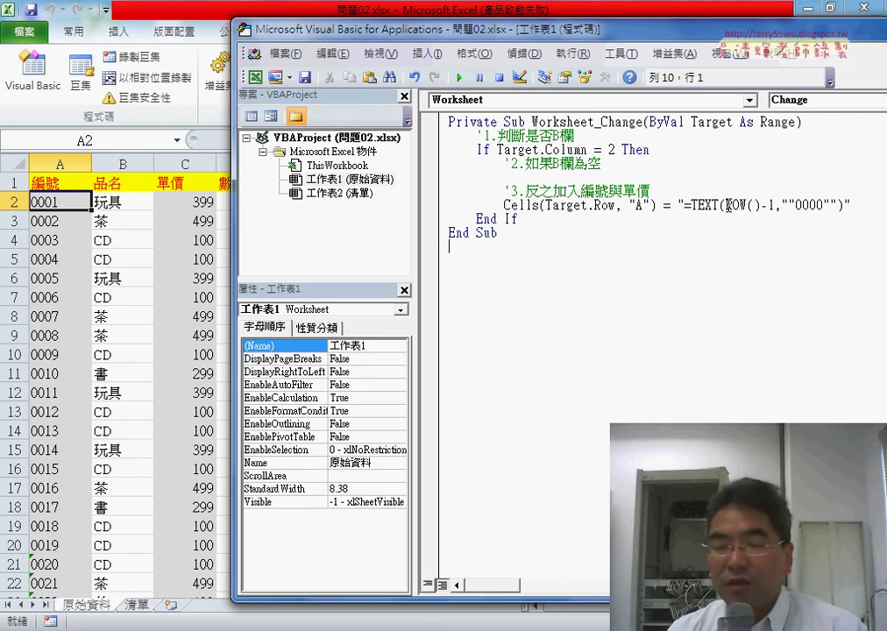
# - Review the formula, check empty cell B24, and set a breakpoint on the If Target.Column = 2 line
pyautogui.moveTo(726, 205); pyautogui.dragTo(759, 205)
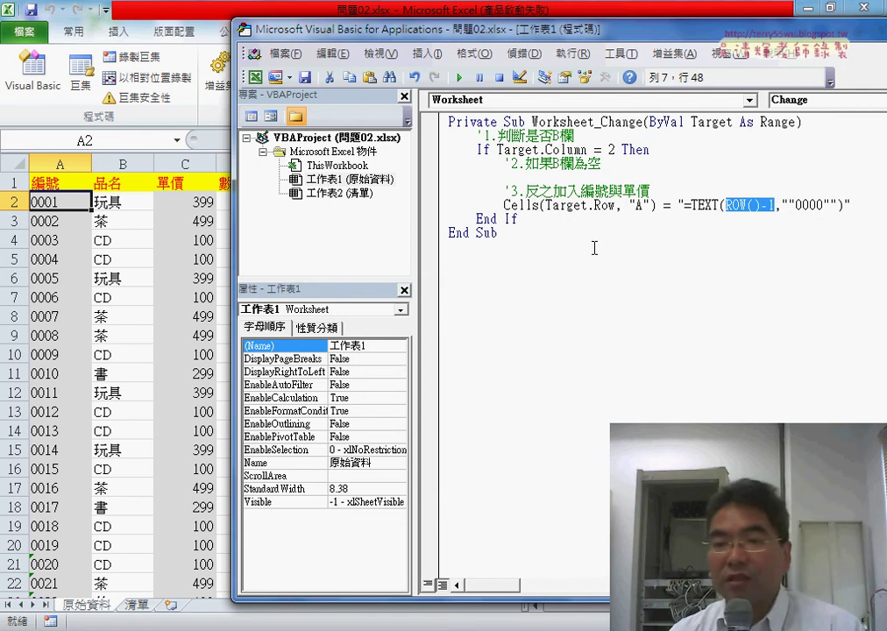
pyautogui.moveTo(844, 205); pyautogui.dragTo(685, 205)
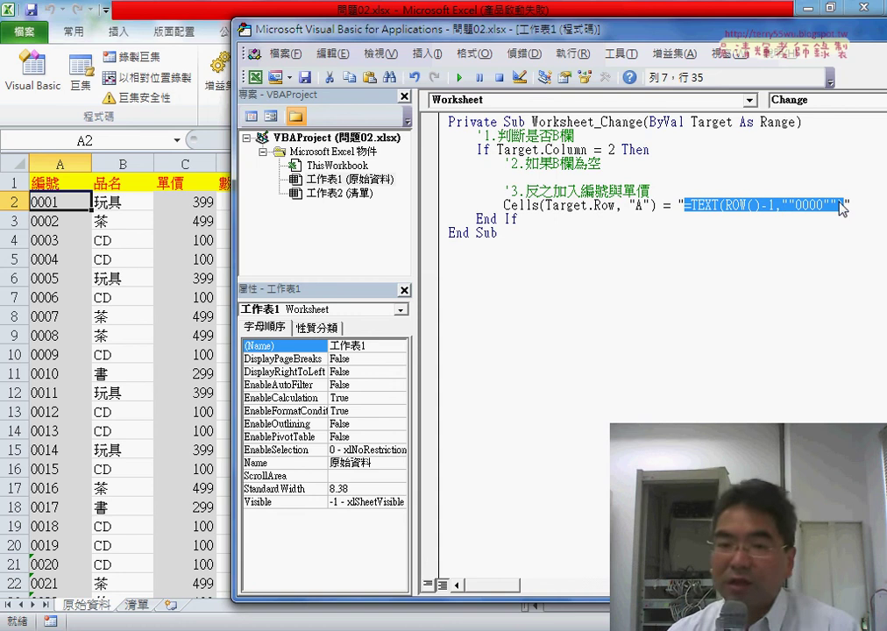
pyautogui.click(123, 412)
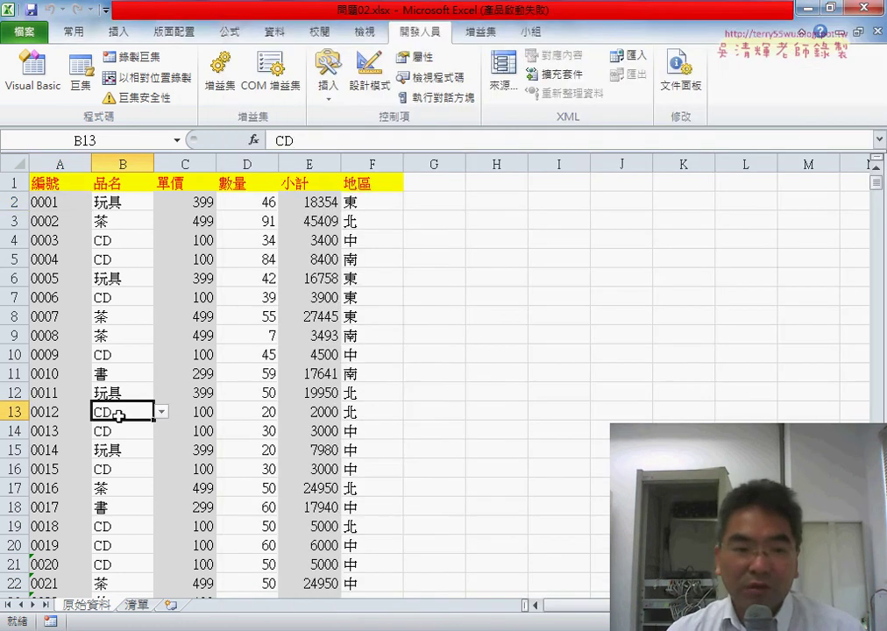
pyautogui.scroll(-7, 134, 419)
pyautogui.scroll(2, 131, 341)
pyautogui.click(127, 336)
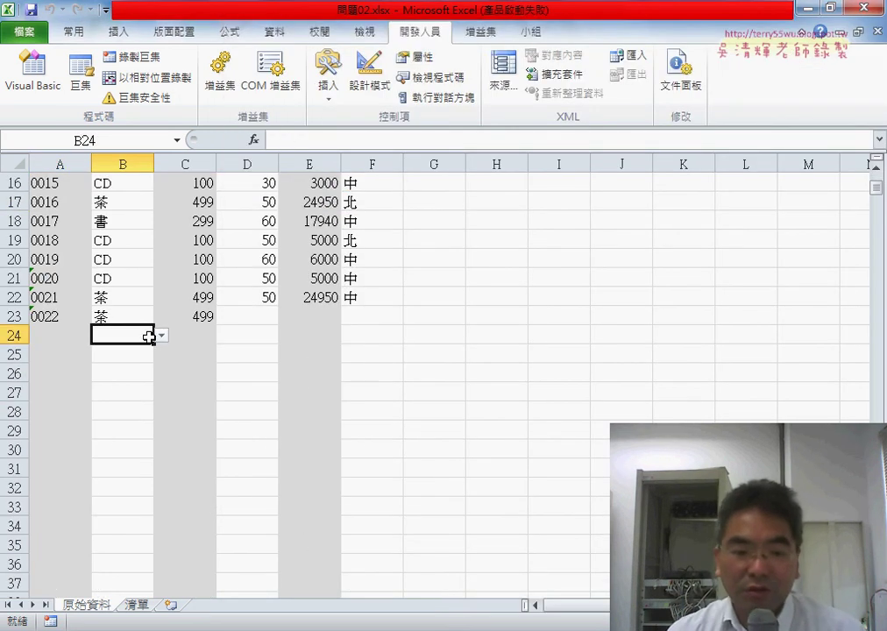
pyautogui.hotkey('alt', 'F11')
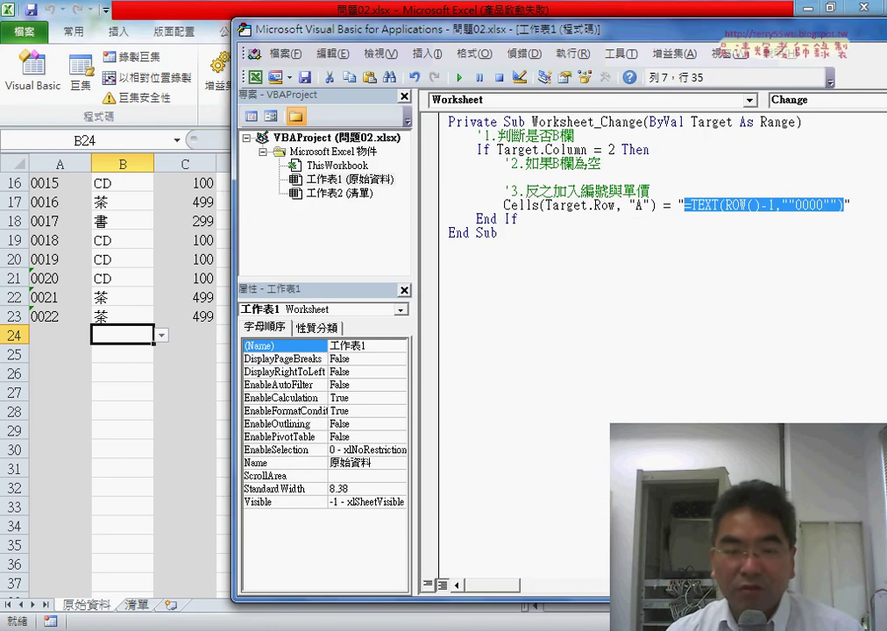
pyautogui.click(429, 150)
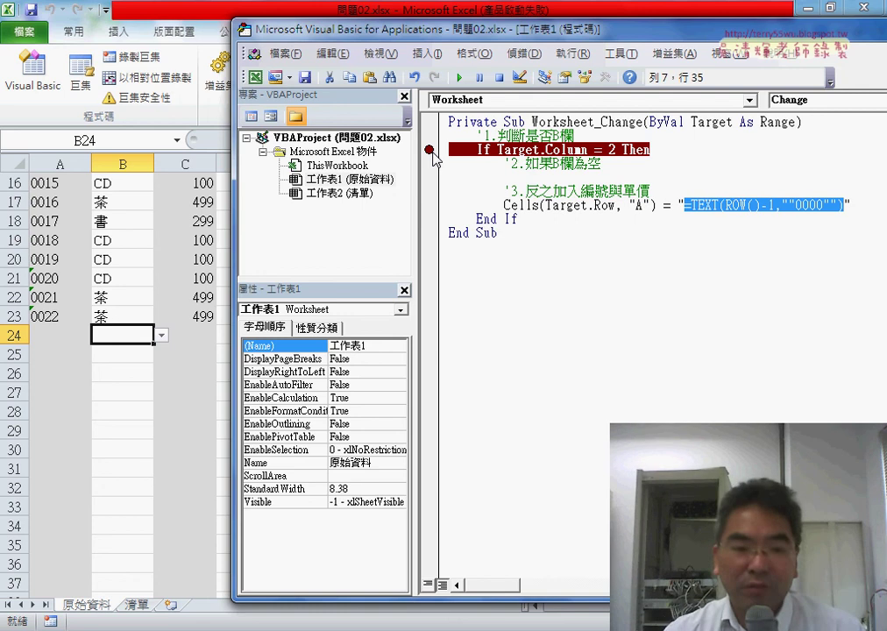
# - Choose 玩具 from B24's product dropdown to trigger the change macro
pyautogui.click(162, 337)
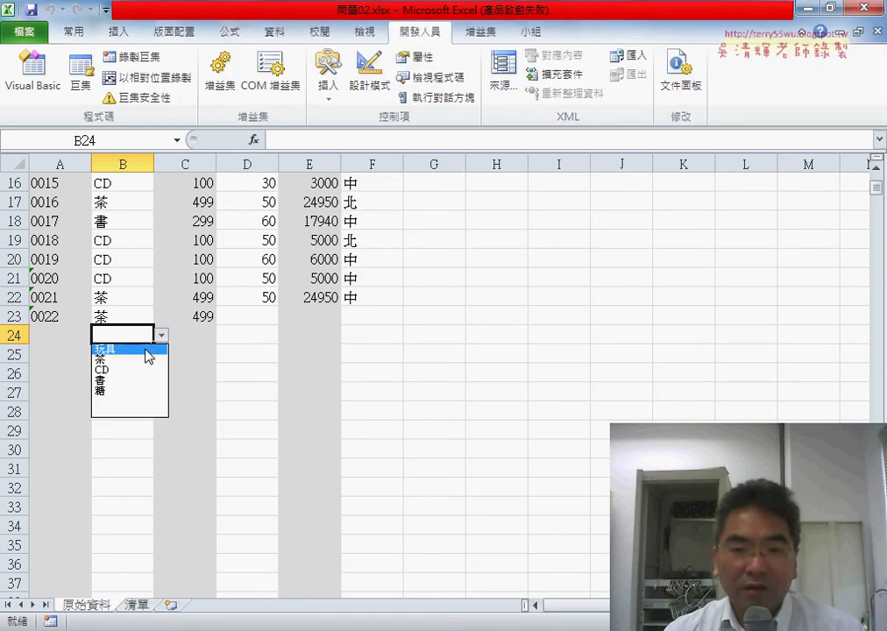
pyautogui.click(147, 350)
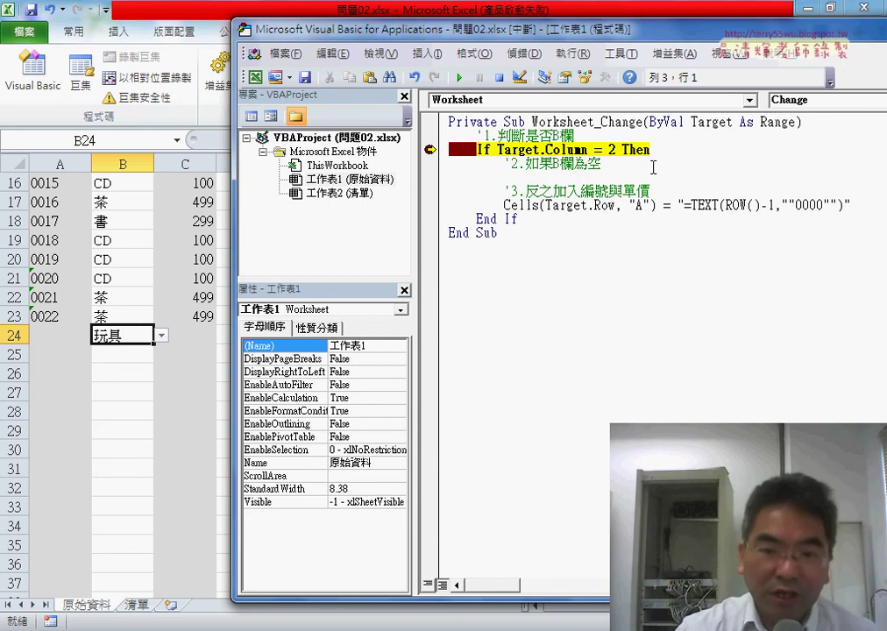
# - Step to the Cells line, annotate how Target.Row maps to row 24, then execute it to fill A24 with 0023
pyautogui.press('F8')
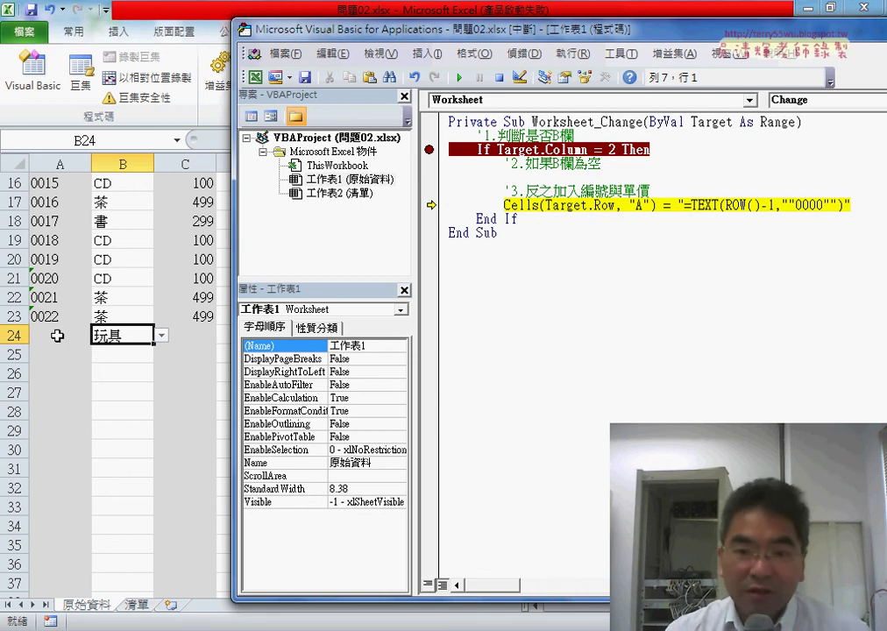
pyautogui.moveTo(605, 210); pyautogui.dragTo(551, 212)
pyautogui.moveTo(25, 330)
pyautogui.mouseDown()
pyautogui.moveTo(27, 347)
pyautogui.moveTo(83, 337)
pyautogui.moveTo(33, 331)
pyautogui.mouseUp()
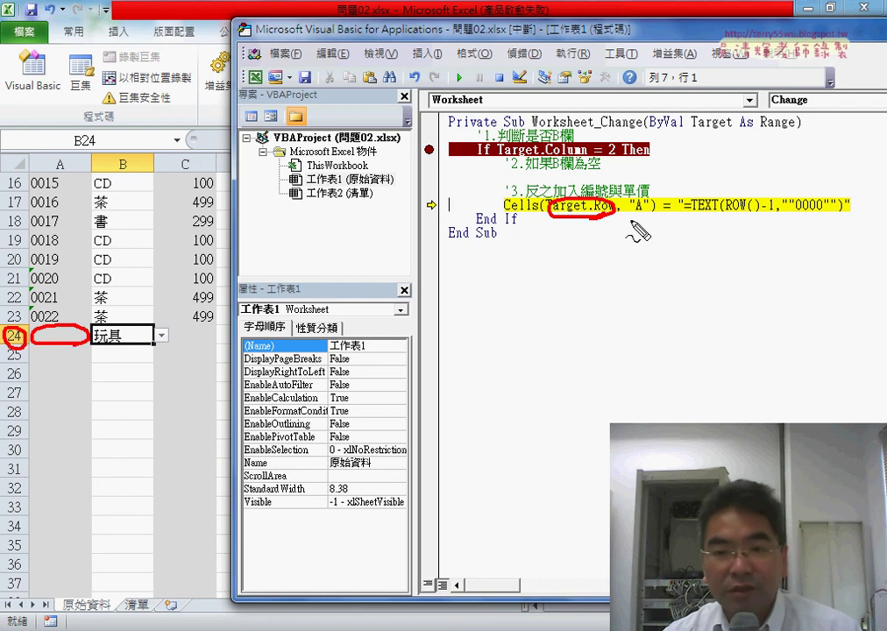
pyautogui.moveTo(632, 214); pyautogui.dragTo(652, 211)
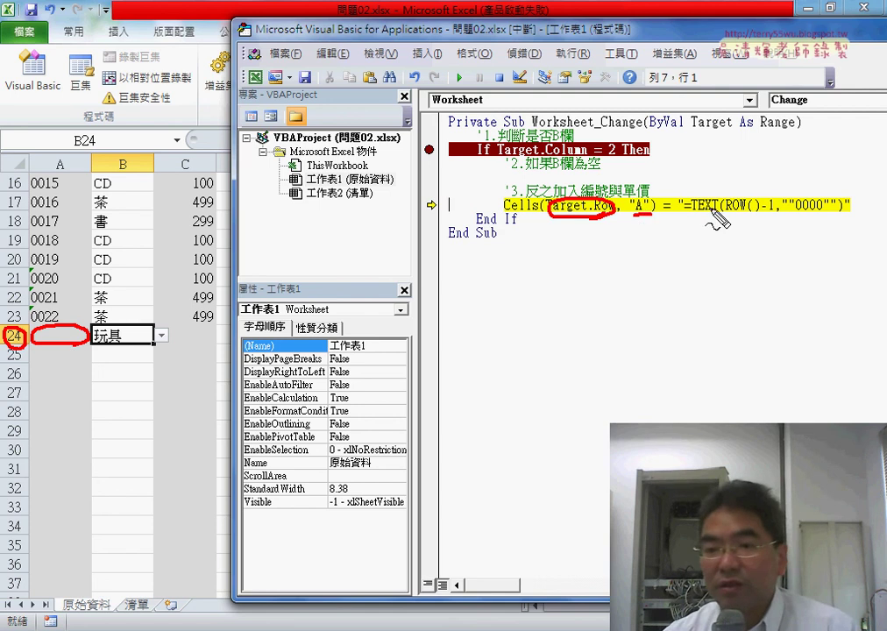
pyautogui.moveTo(684, 213); pyautogui.dragTo(843, 214)
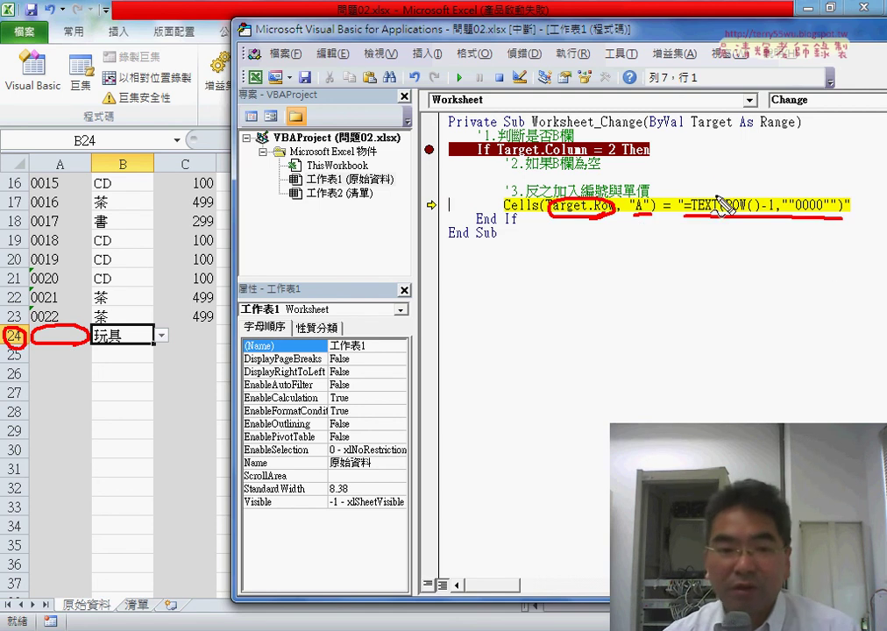
pyautogui.moveTo(714, 195)
pyautogui.mouseDown()
pyautogui.moveTo(109, 338)
pyautogui.moveTo(144, 333)
pyautogui.mouseUp()
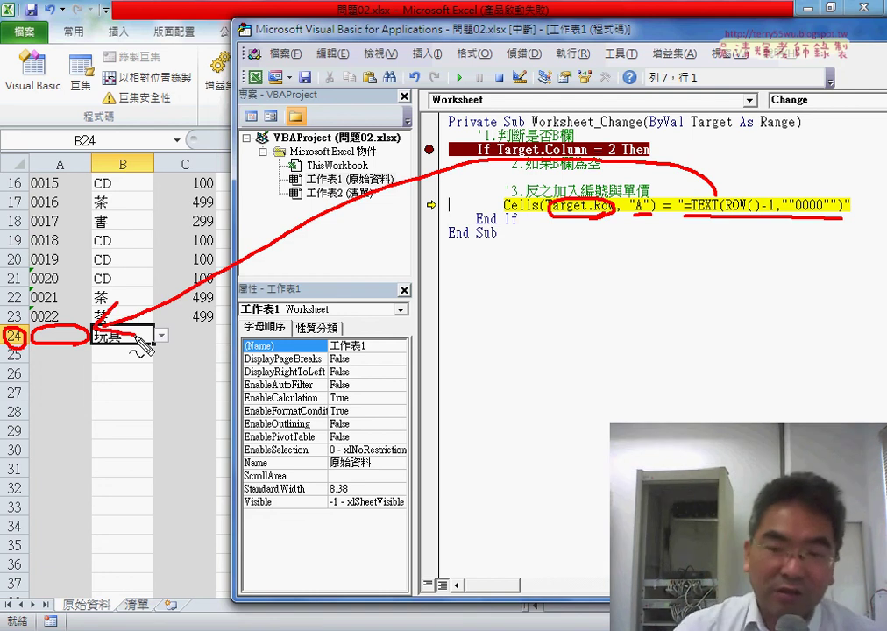
pyautogui.press('Escape')
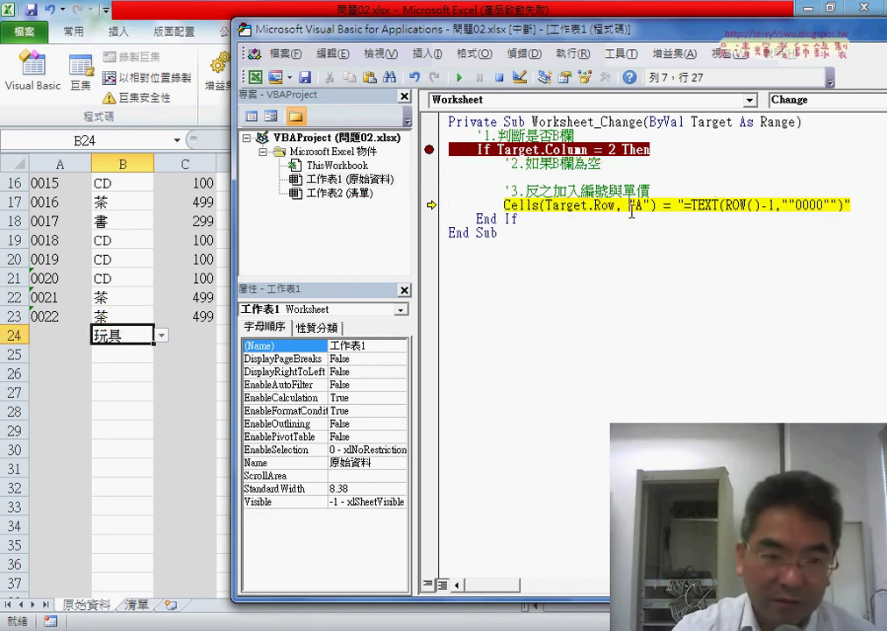
pyautogui.press('F8')
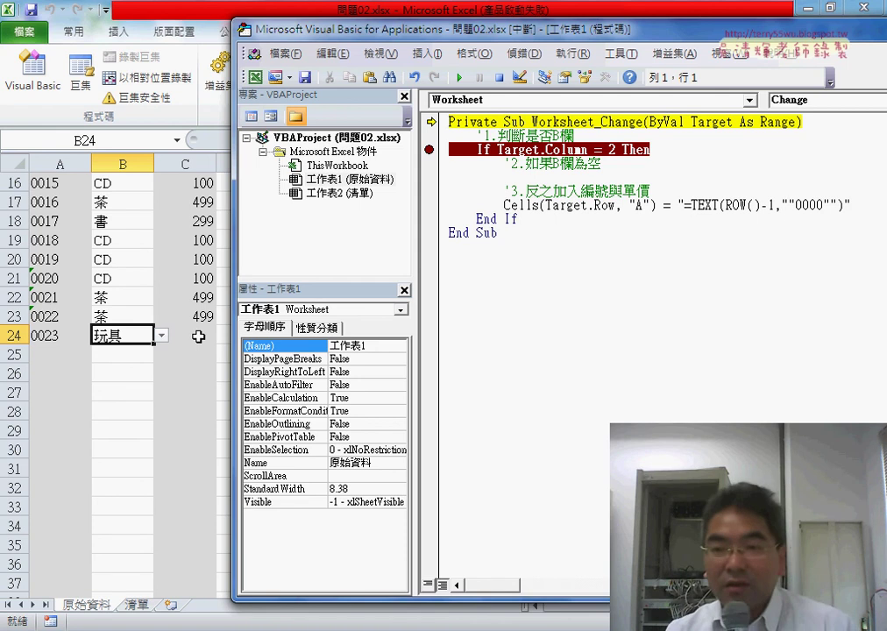
# - Duplicate the Cells line and change the copy's column from "A" to "C"
pyautogui.moveTo(848, 206); pyautogui.dragTo(502, 205)
pyautogui.hotkey('ctrl', 'c')
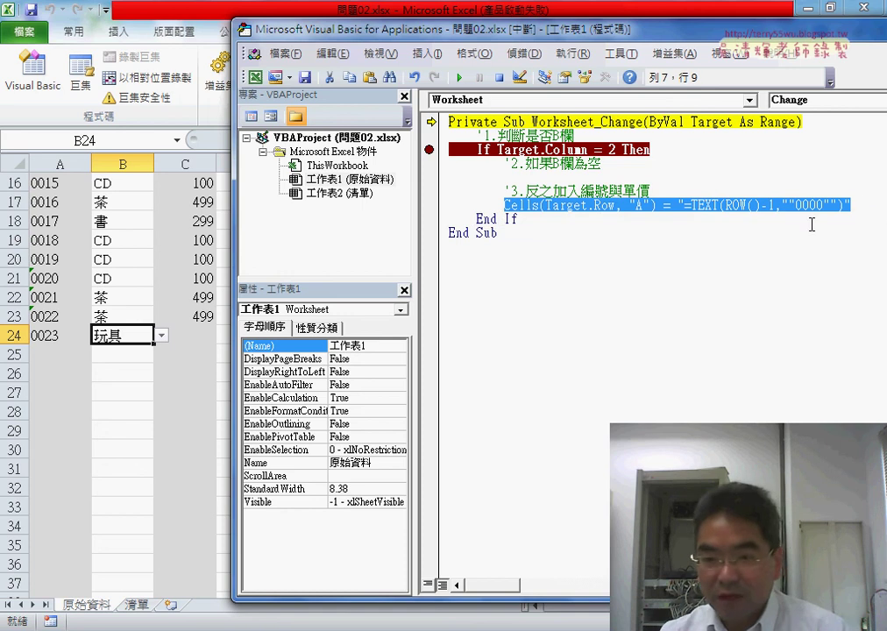
pyautogui.click(864, 206)
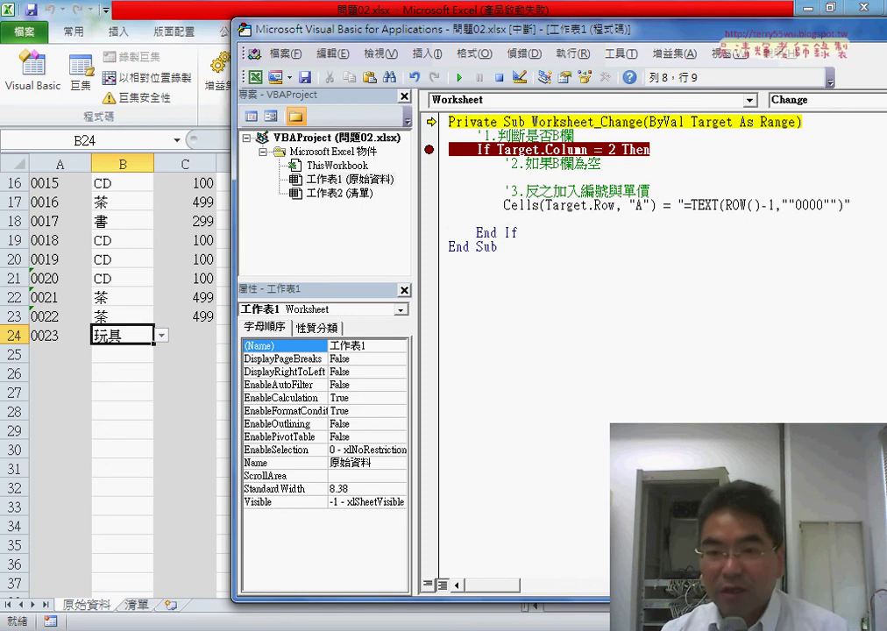
pyautogui.press('Return')
pyautogui.hotkey('ctrl', 'v')
pyautogui.doubleClick(639, 220)
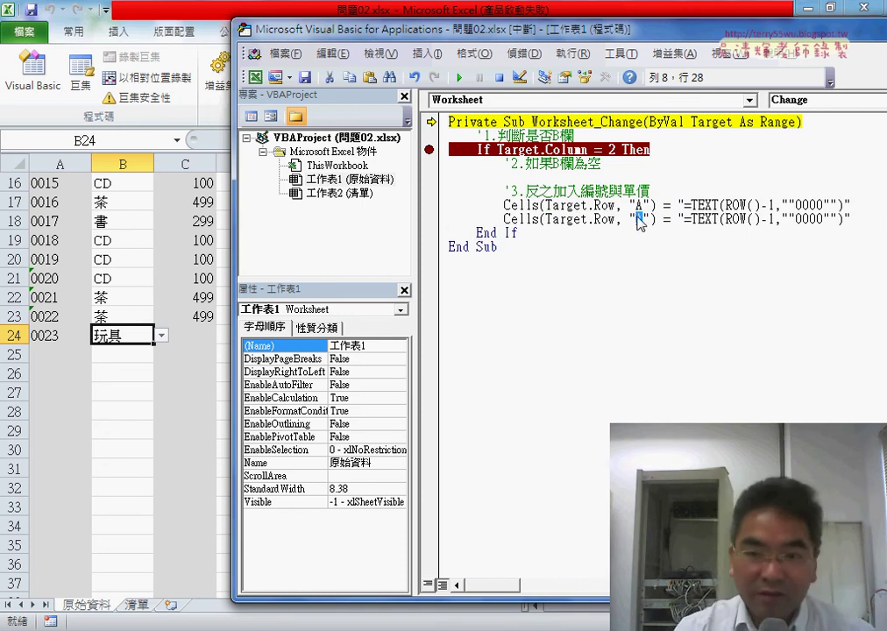
pyautogui.write('C')
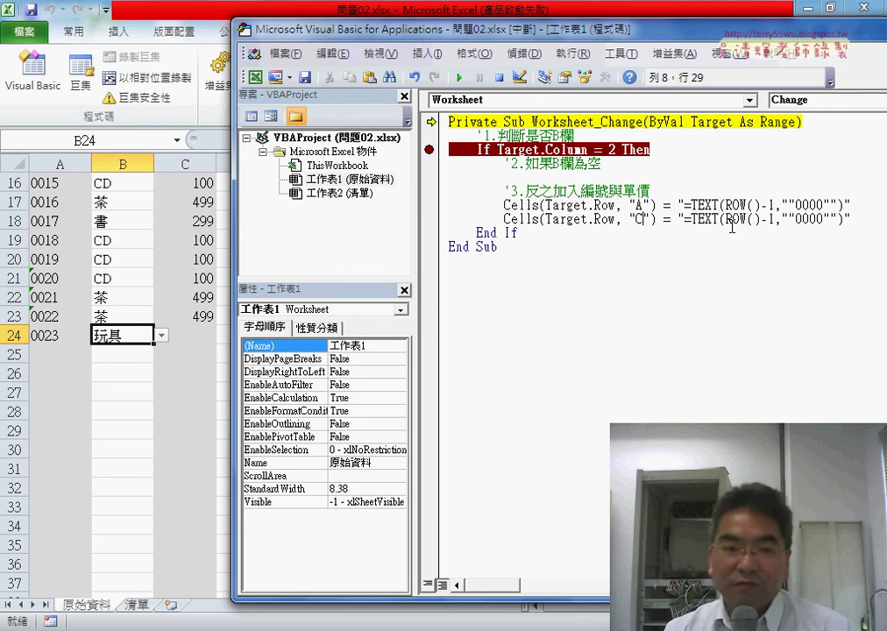
# - Inspect C23's VLOOKUP, view the 品名對照表 range, then copy C23's formula text
pyautogui.click(204, 323)
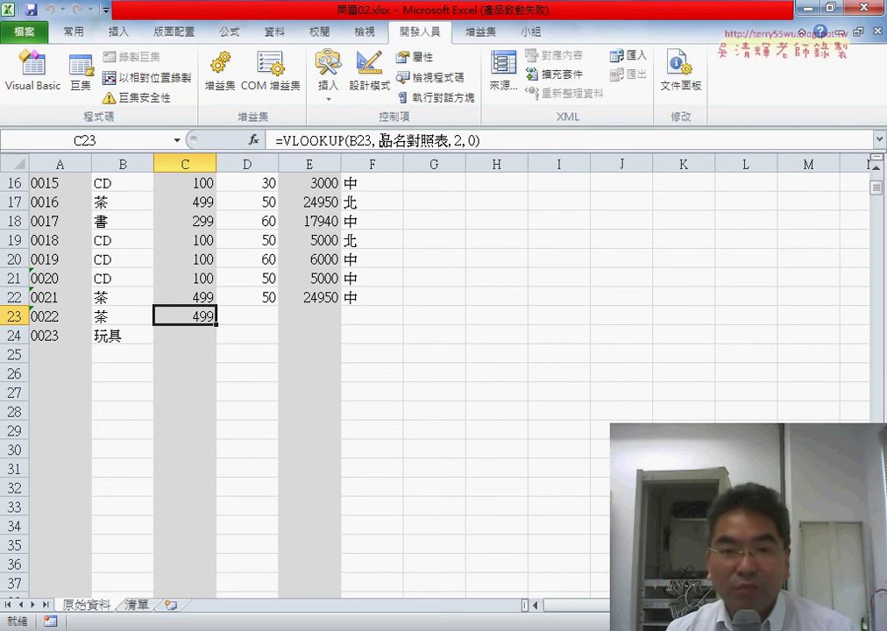
pyautogui.moveTo(379, 140); pyautogui.dragTo(450, 140)
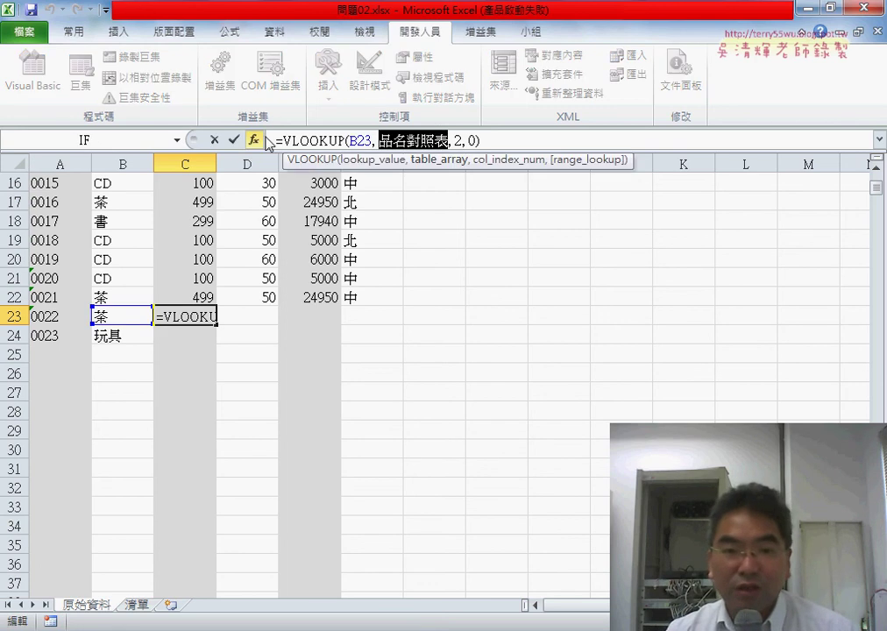
pyautogui.click(214, 141)
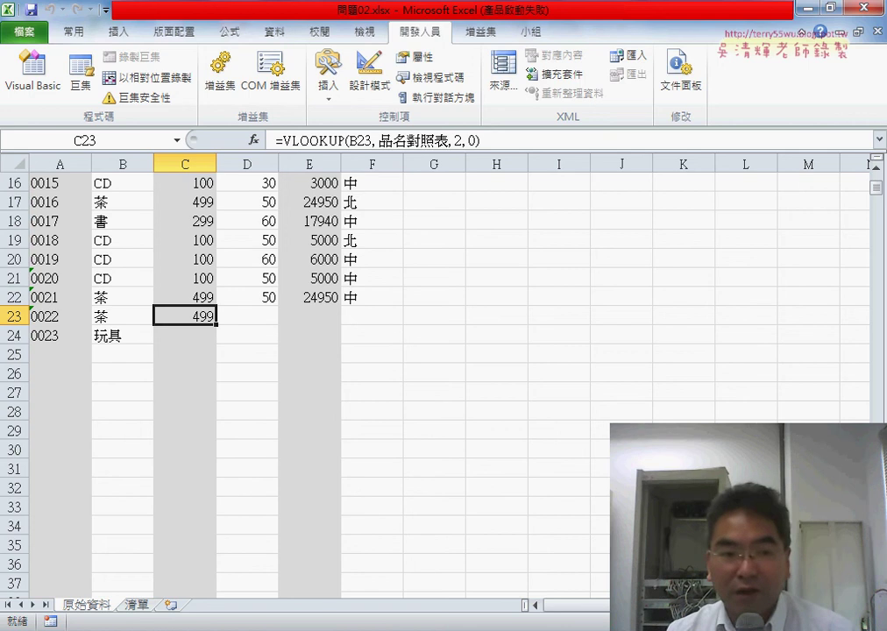
pyautogui.hotkey('ctrl', '[')
pyautogui.moveTo(48, 200); pyautogui.dragTo(121, 279)
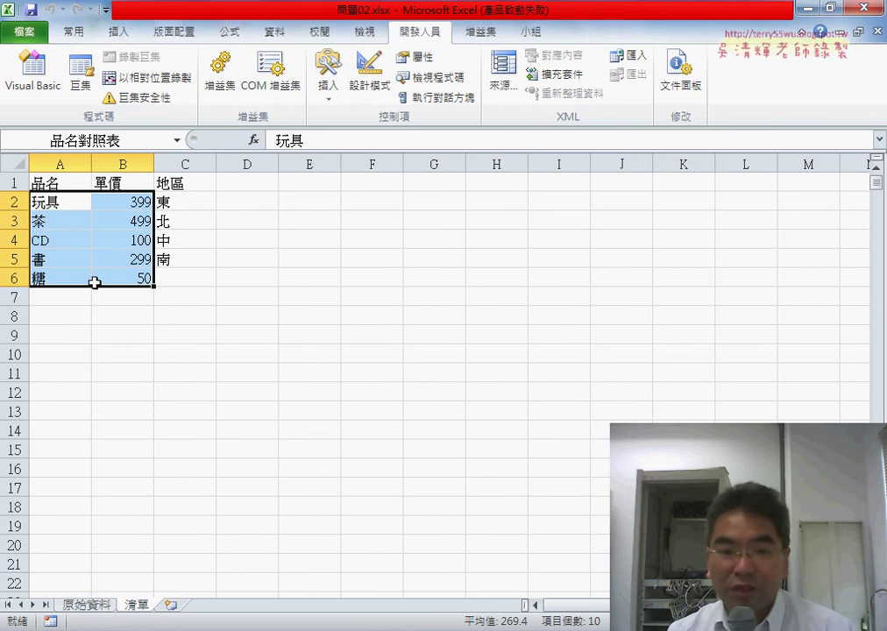
pyautogui.click(85, 606)
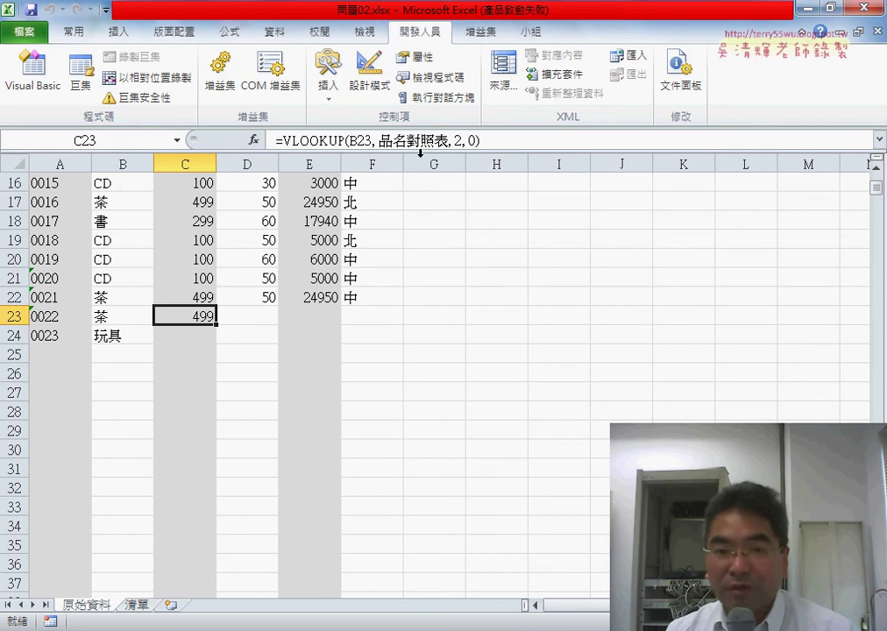
pyautogui.moveTo(480, 140); pyautogui.dragTo(276, 140)
pyautogui.rightClick(362, 143)
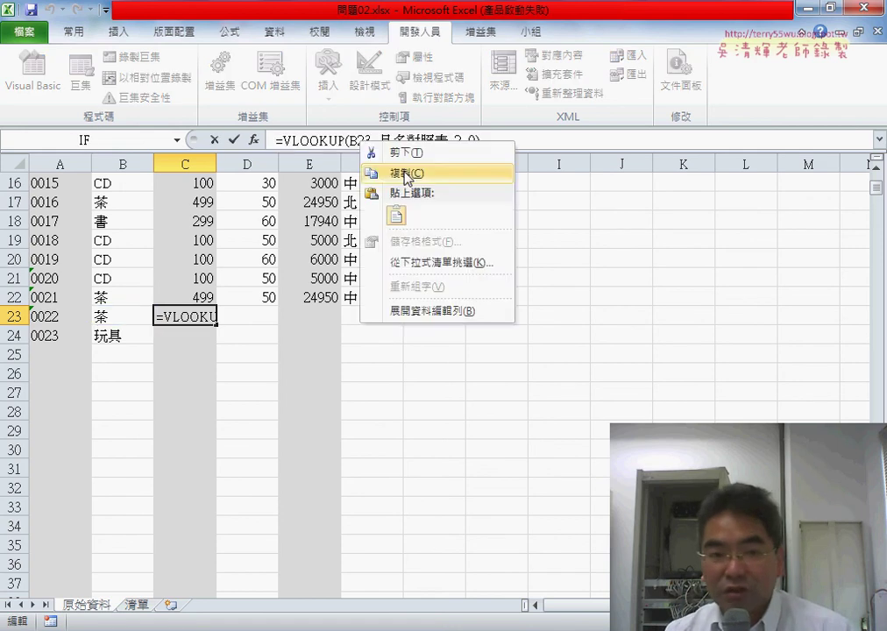
pyautogui.click(408, 173)
pyautogui.click(214, 140)
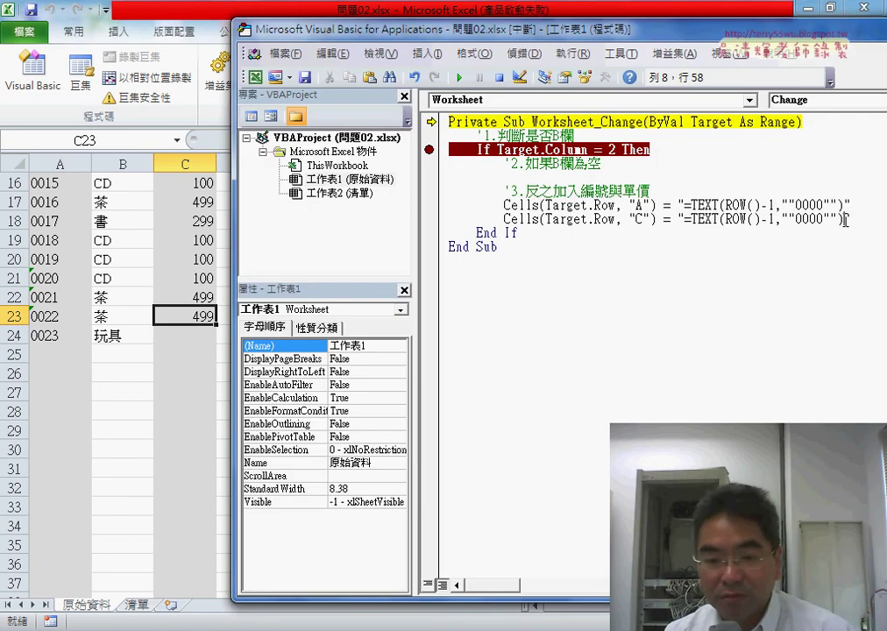
# - Replace the column C line's TEXT formula with =VLOOKUP(B23, 品名對照表, 2, 0) and rearrange the editor panes
pyautogui.moveTo(846, 221); pyautogui.dragTo(692, 220)
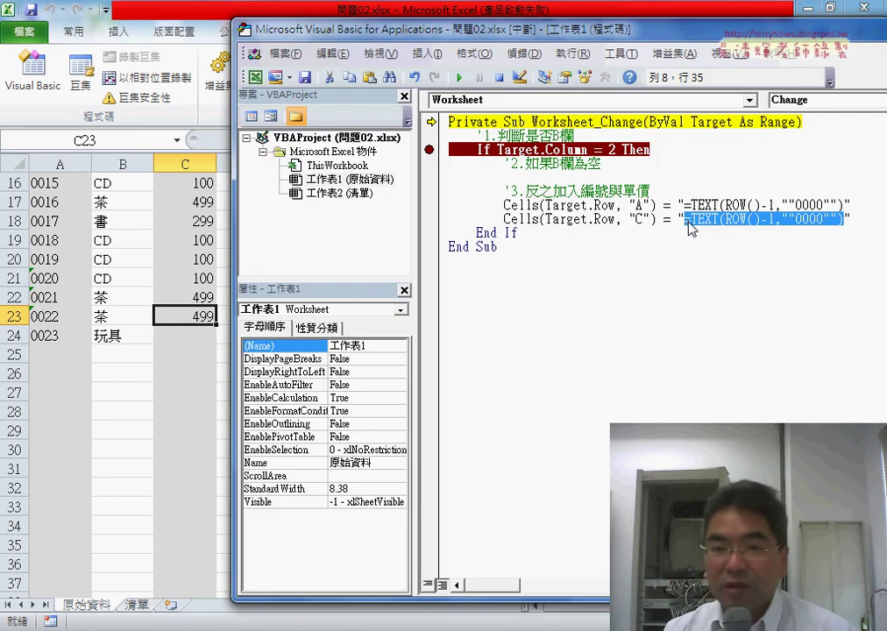
pyautogui.hotkey('ctrl', 'v')
pyautogui.moveTo(414, 211); pyautogui.dragTo(317, 210)
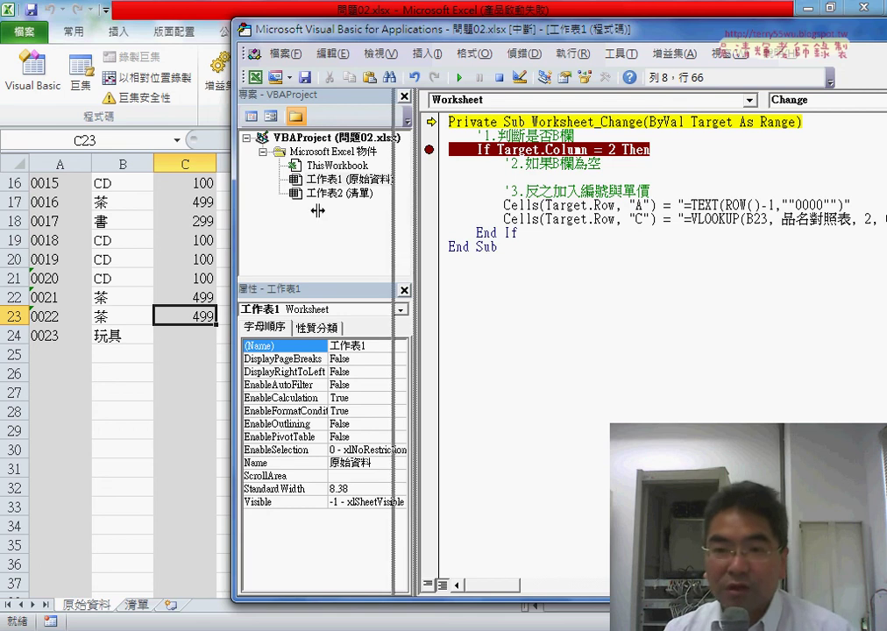
pyautogui.moveTo(611, 37); pyautogui.dragTo(522, 42)
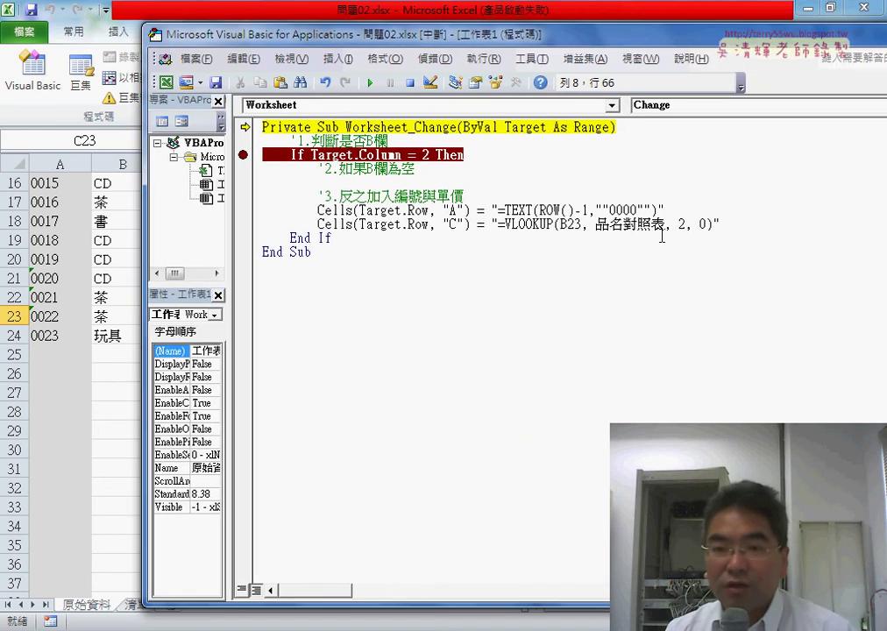
pyautogui.moveTo(714, 225); pyautogui.dragTo(501, 226)
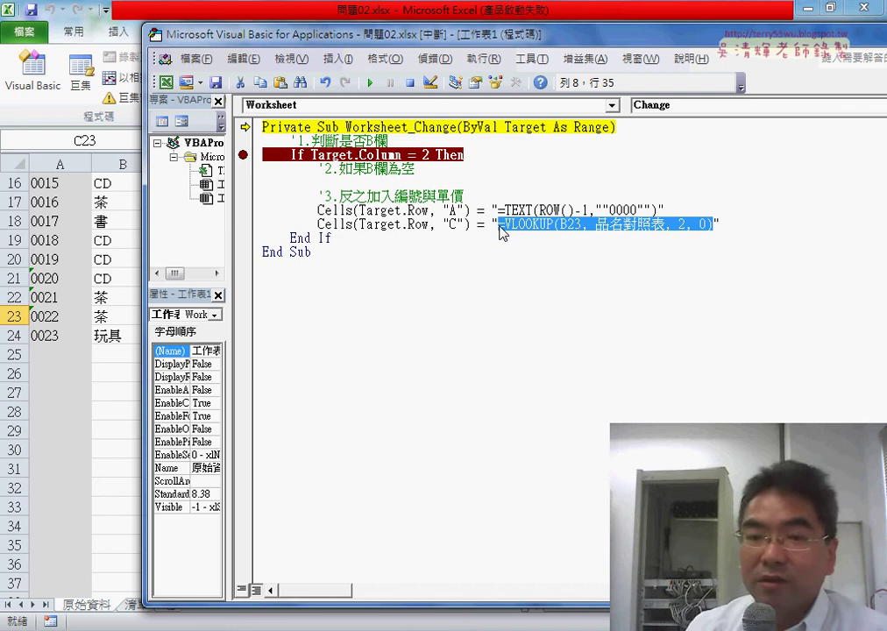
pyautogui.click(705, 237)
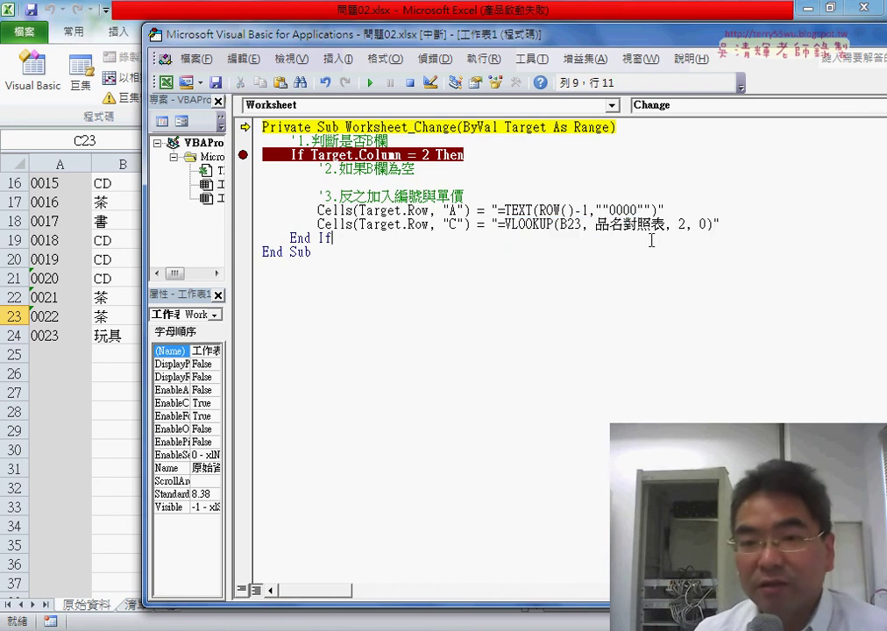
pyautogui.moveTo(583, 226); pyautogui.dragTo(572, 226)
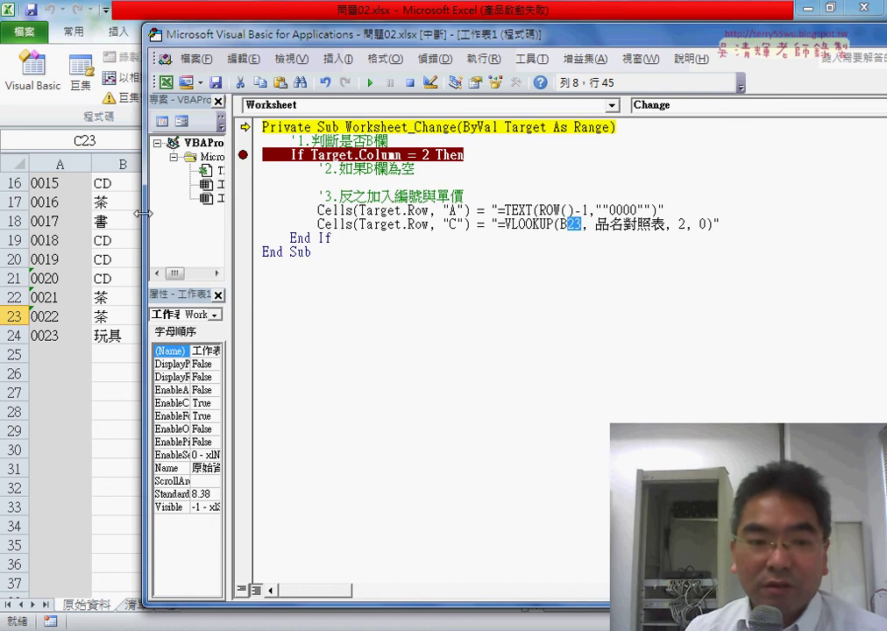
pyautogui.moveTo(142, 214); pyautogui.dragTo(270, 214)
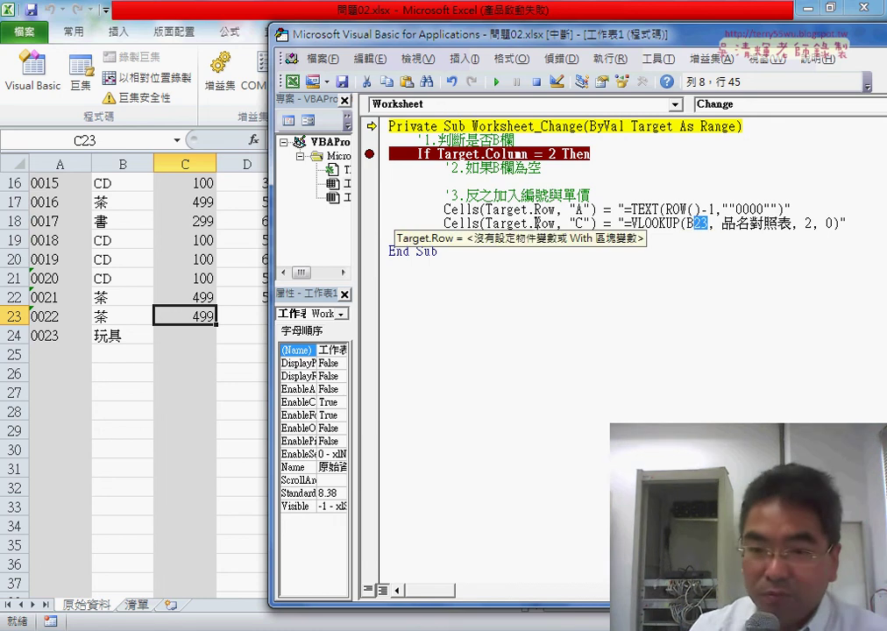
pyautogui.moveTo(398, 225)
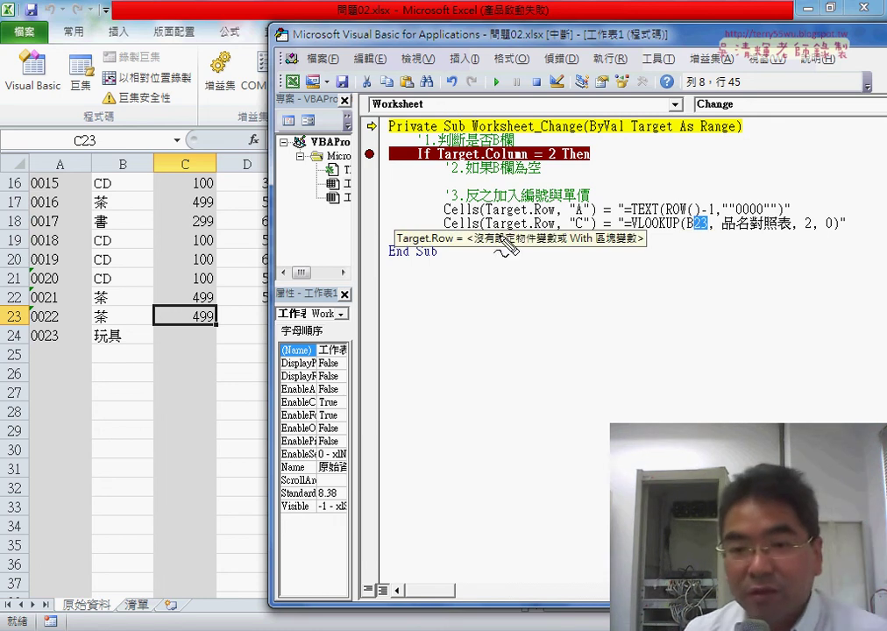
pyautogui.moveTo(491, 235)
pyautogui.mouseDown()
pyautogui.moveTo(583, 275)
pyautogui.moveTo(700, 224)
pyautogui.mouseUp()
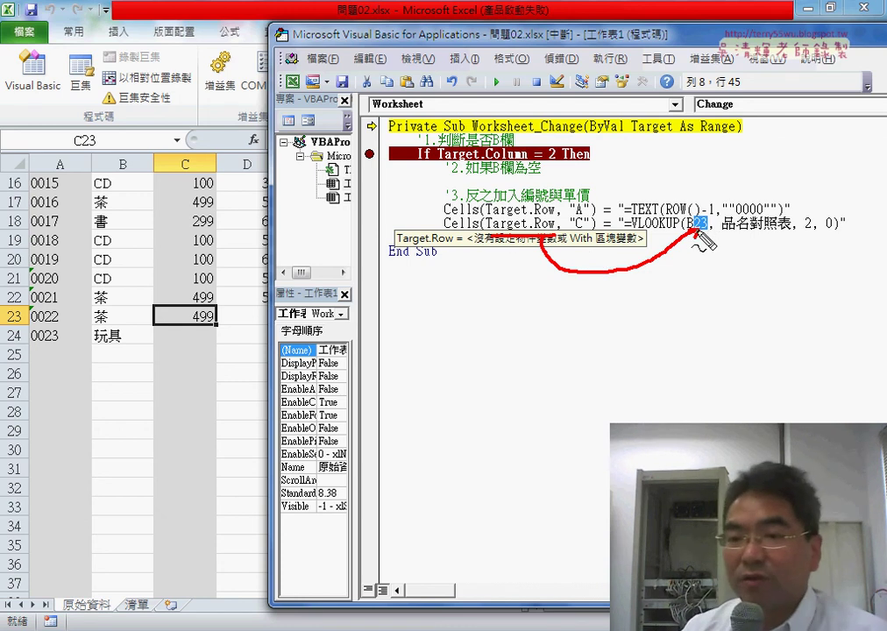
pyautogui.moveTo(614, 215); pyautogui.dragTo(616, 227)
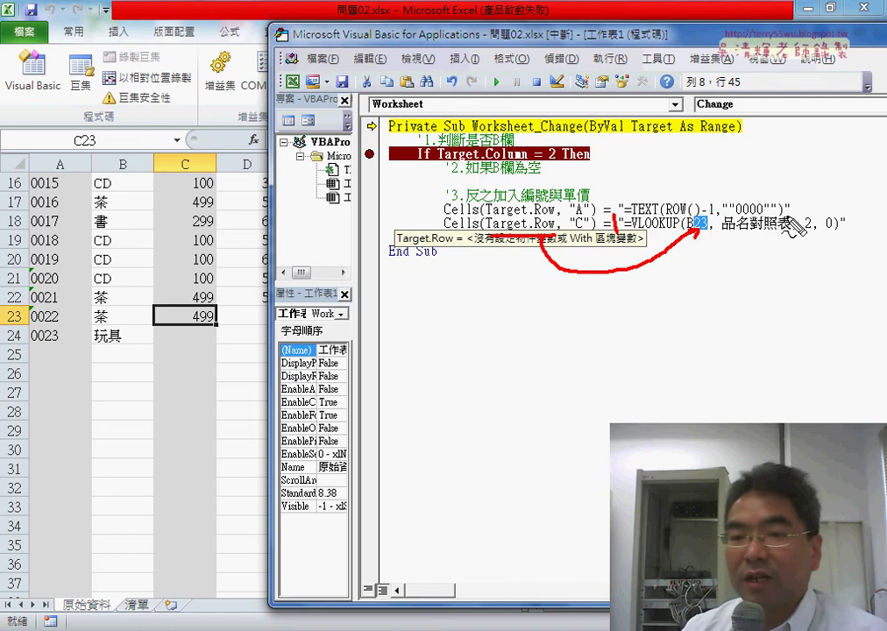
pyautogui.moveTo(849, 215); pyautogui.dragTo(849, 235)
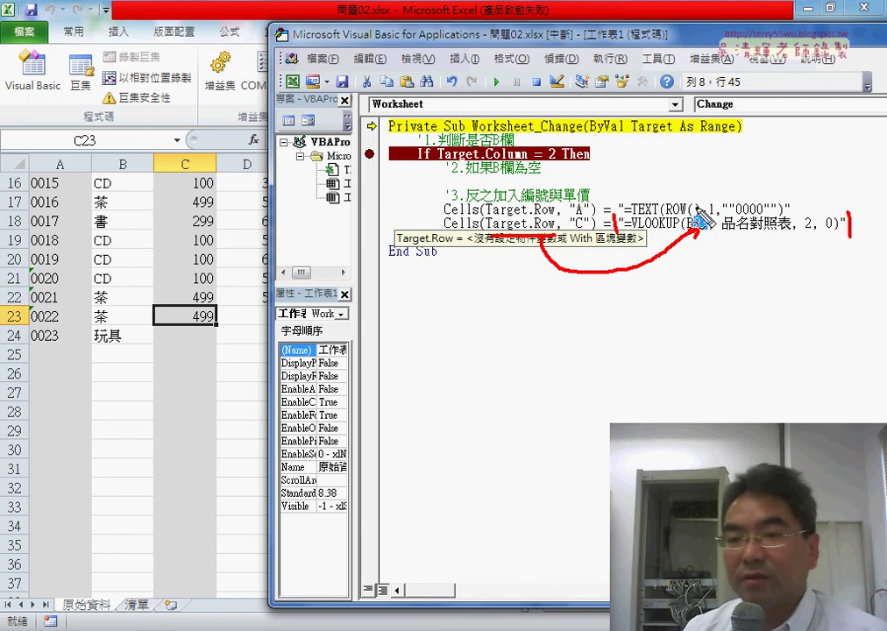
pyautogui.moveTo(698, 211)
pyautogui.mouseDown()
pyautogui.moveTo(697, 246)
pyautogui.moveTo(710, 246)
pyautogui.mouseUp()
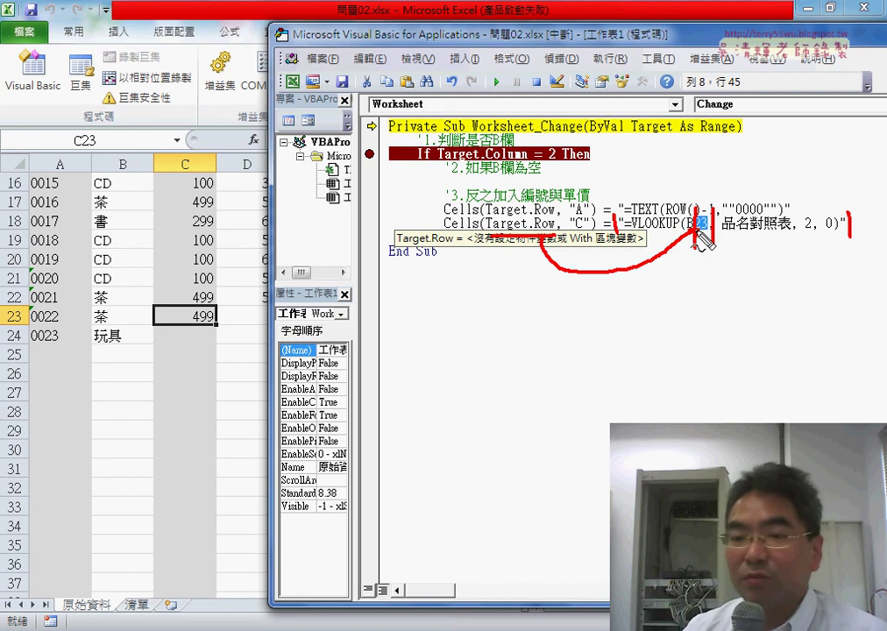
pyautogui.moveTo(664, 279); pyautogui.dragTo(675, 306)
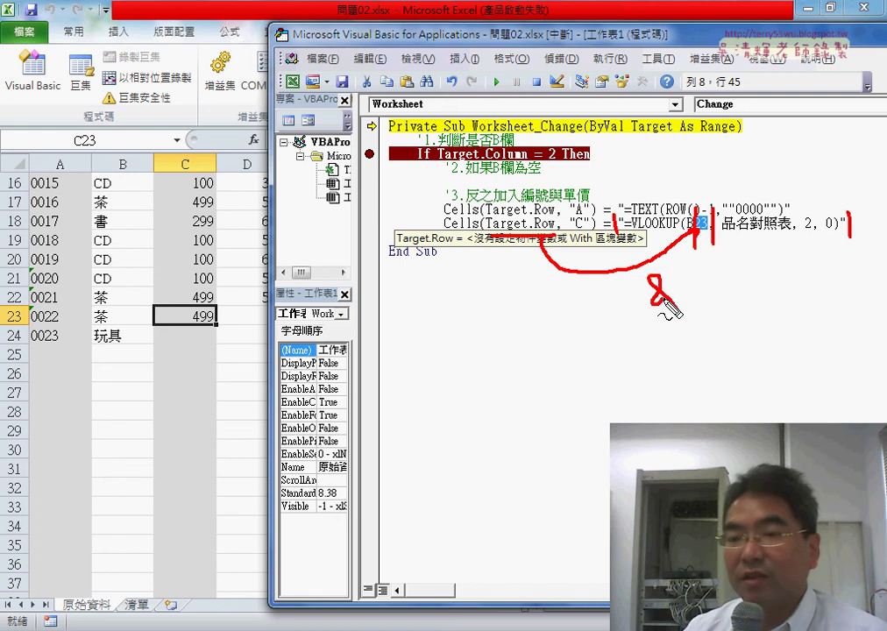
pyautogui.moveTo(730, 274); pyautogui.dragTo(740, 301)
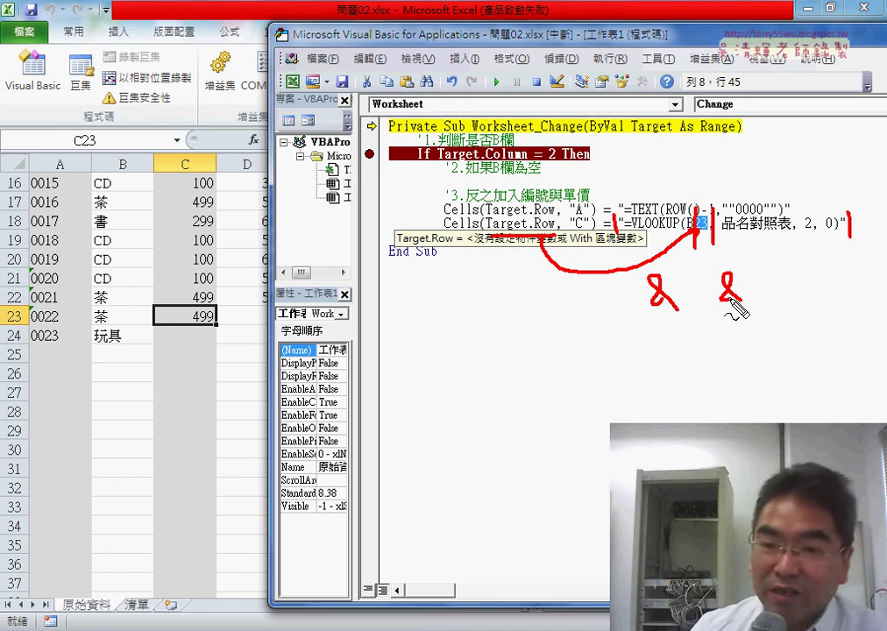
# - Replace 23 in the VLOOKUP's B23 with " & Target.Row & ", then go back to the worksheet
pyautogui.press('Escape')
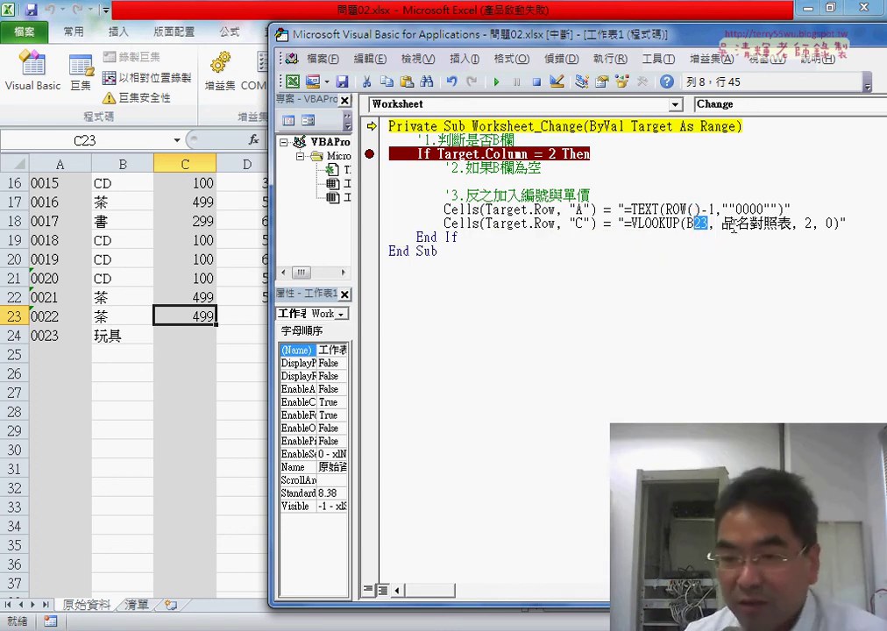
pyautogui.write('""')
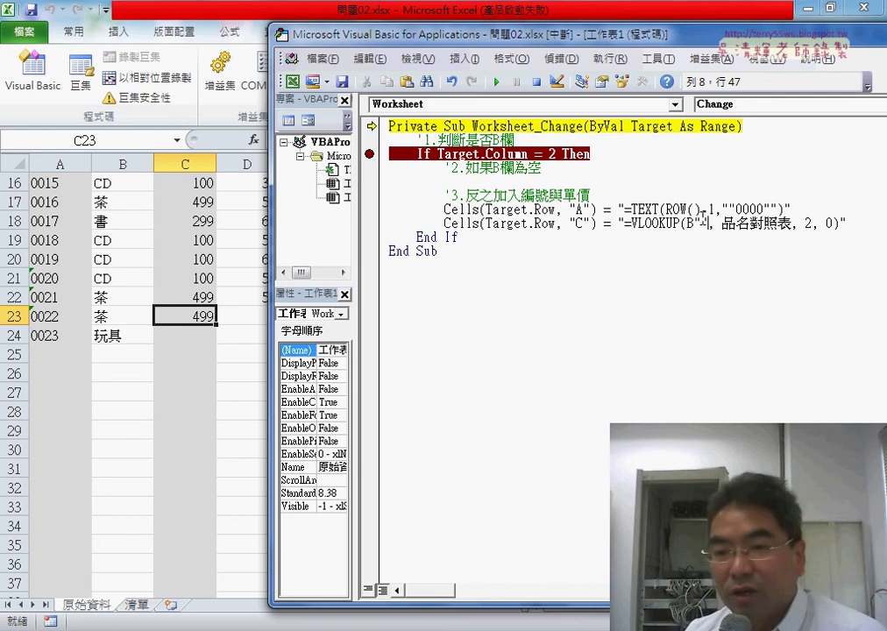
pyautogui.moveTo(702, 224); pyautogui.dragTo(619, 224)
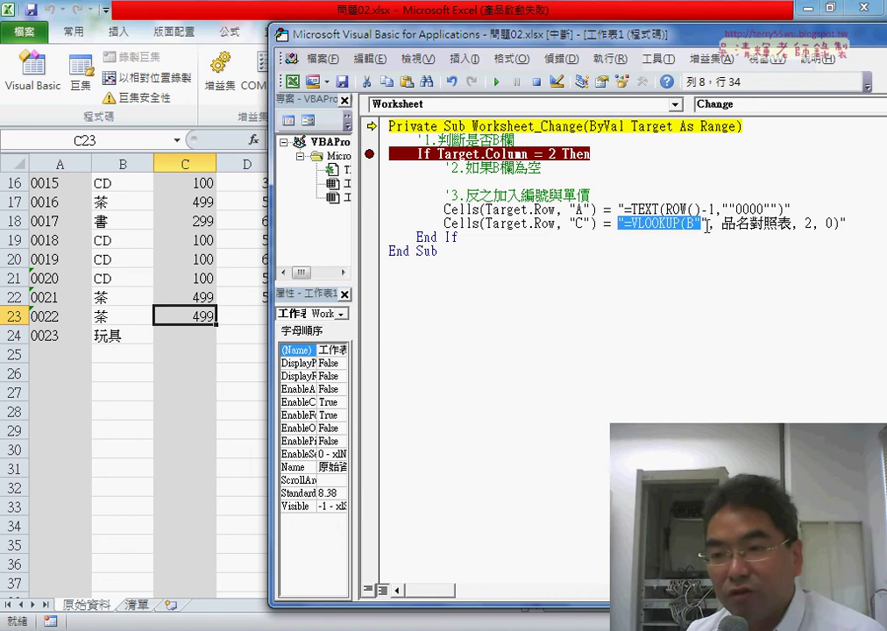
pyautogui.moveTo(702, 224); pyautogui.dragTo(847, 224)
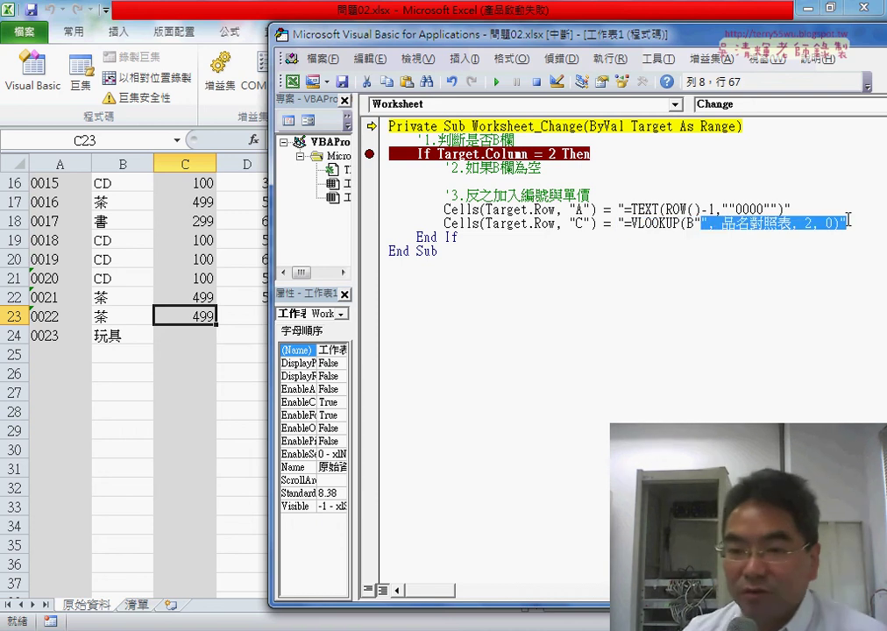
pyautogui.click(703, 224)
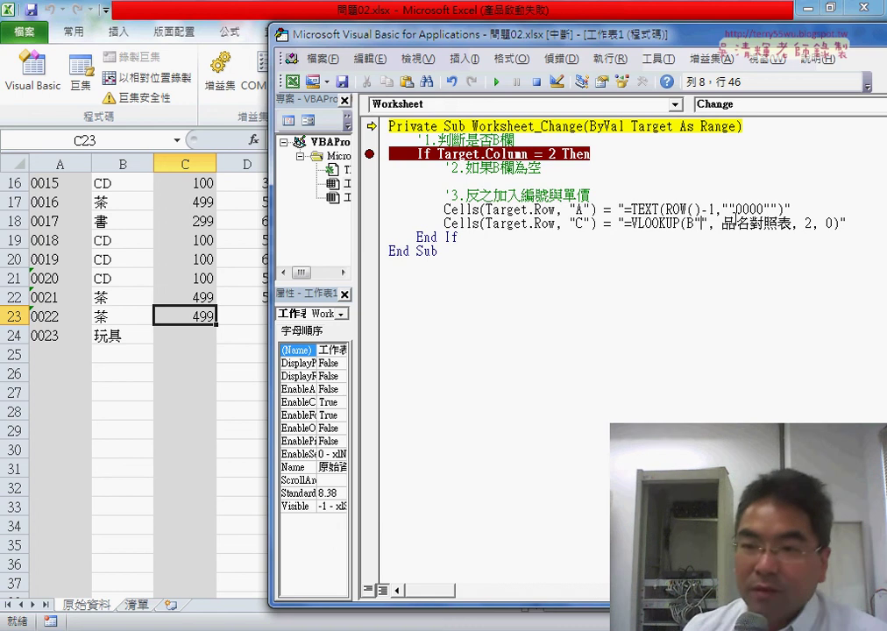
pyautogui.write('&&')
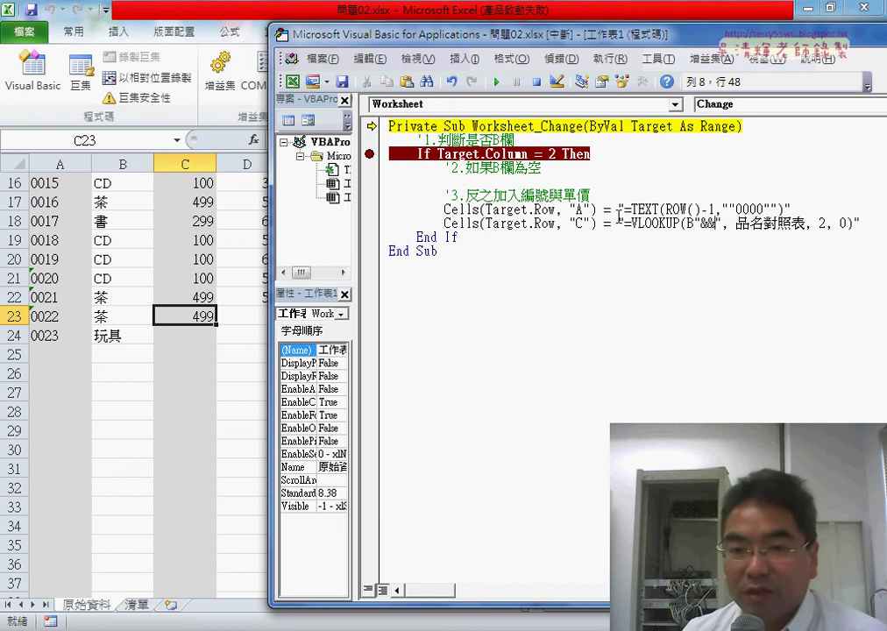
pyautogui.moveTo(487, 224); pyautogui.dragTo(544, 223)
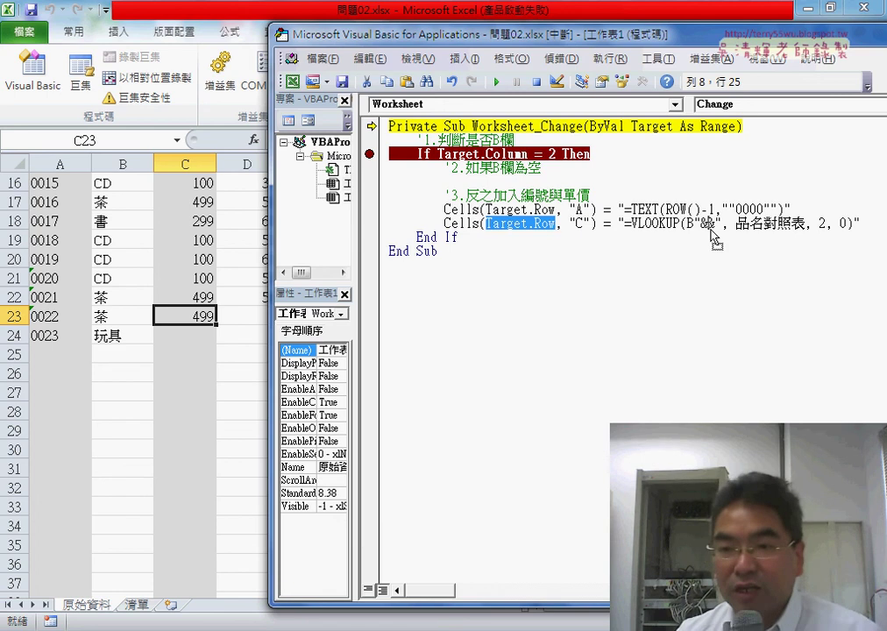
pyautogui.moveTo(712, 236); pyautogui.dragTo(704, 225)
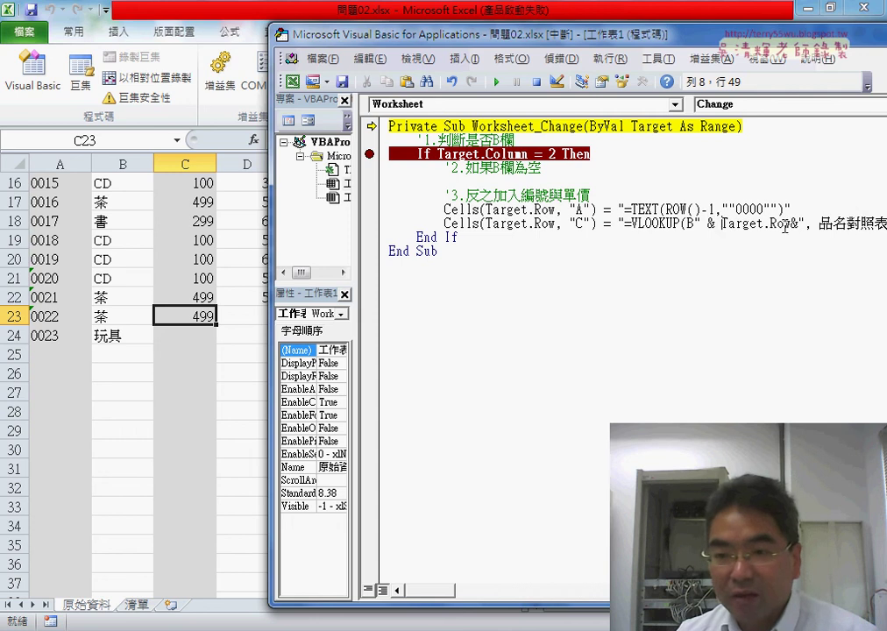
pyautogui.click(783, 224)
pyautogui.press('Right')
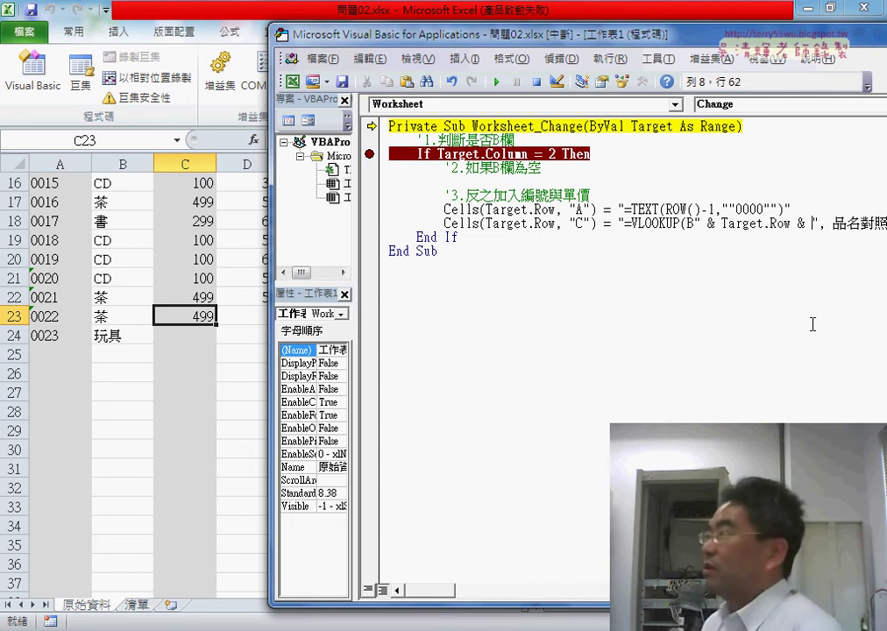
pyautogui.click(813, 324)
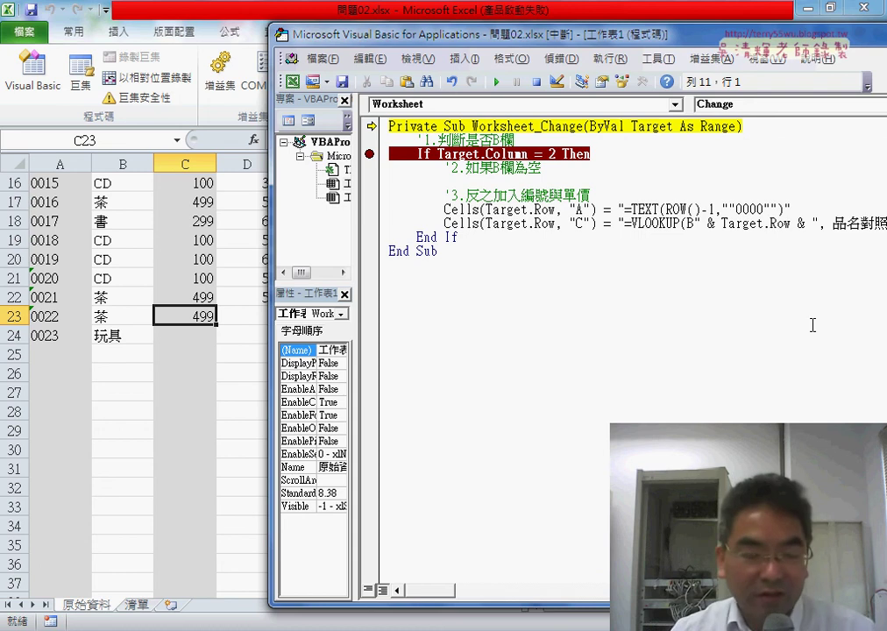
pyautogui.click(123, 336)
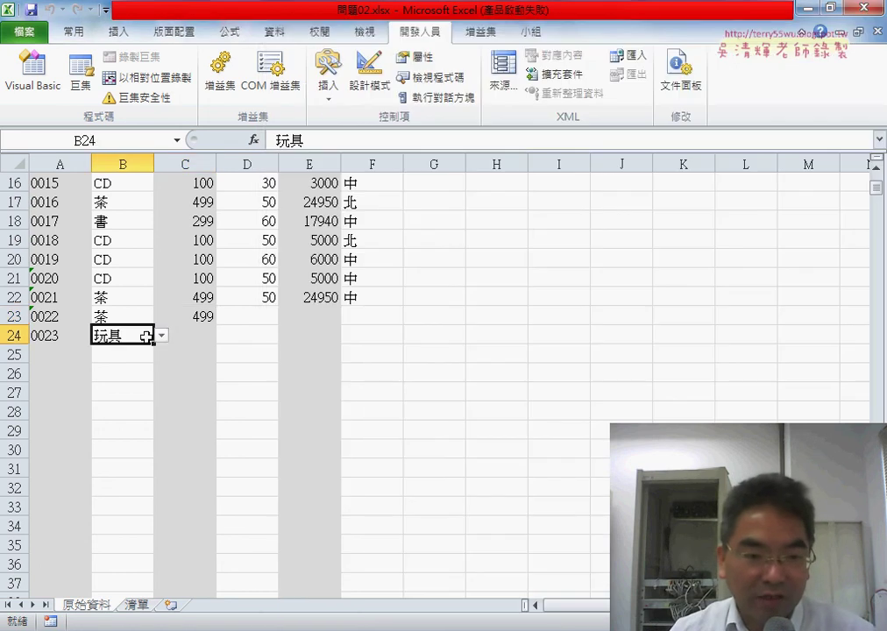
pyautogui.click(161, 337)
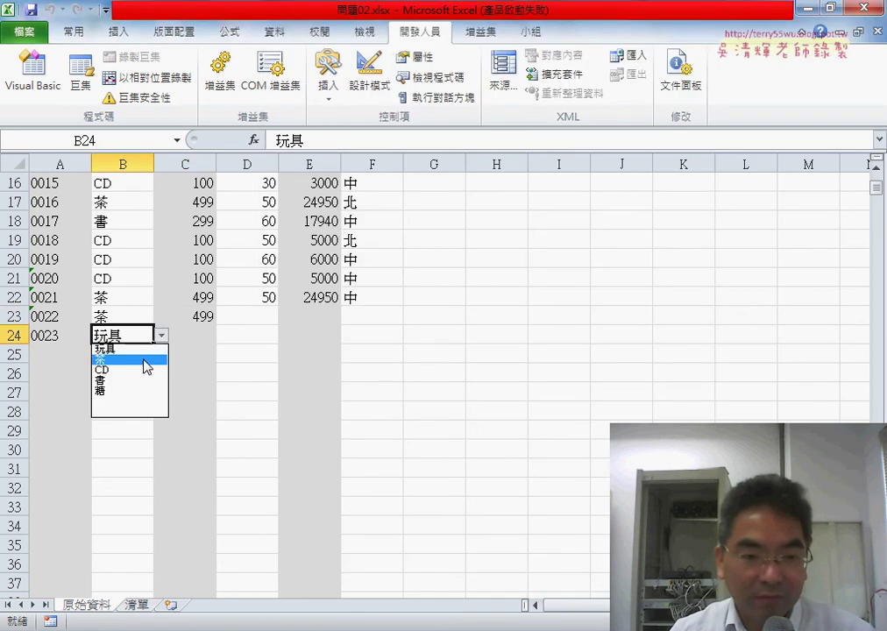
# - Remove the If-line breakpoint and resume the macro while picking 茶 and 玩具 in B24
pyautogui.click(145, 360)
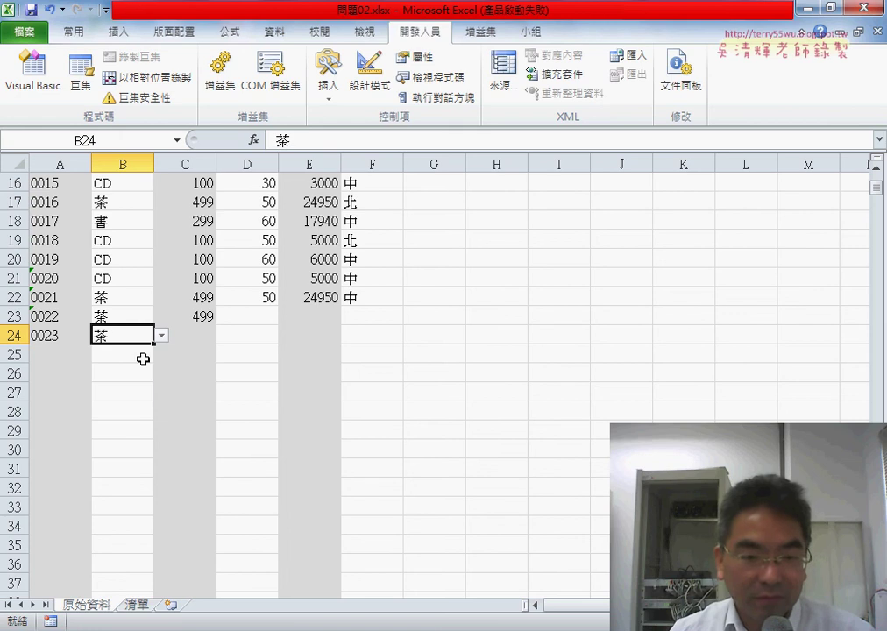
pyautogui.click(162, 337)
pyautogui.click(147, 351)
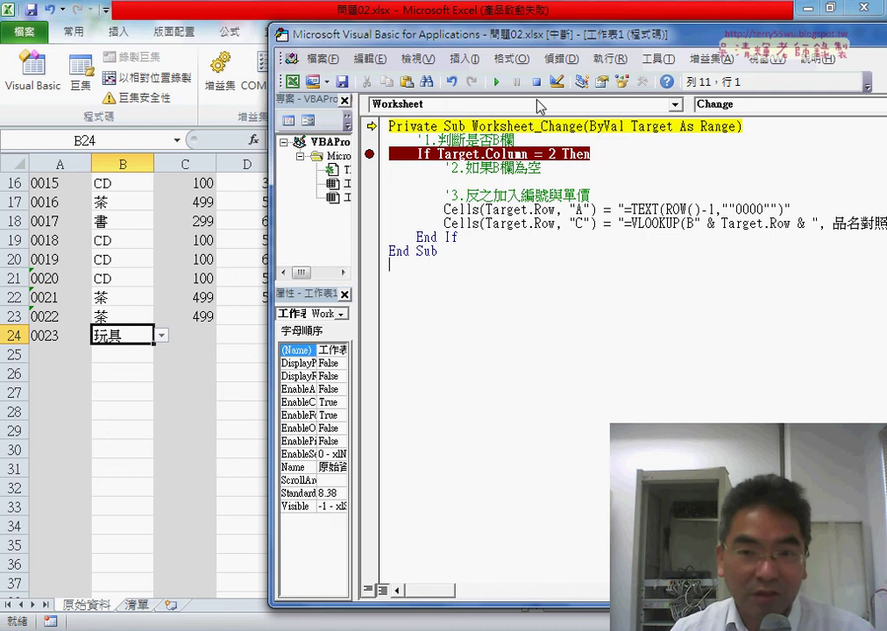
pyautogui.click(497, 83)
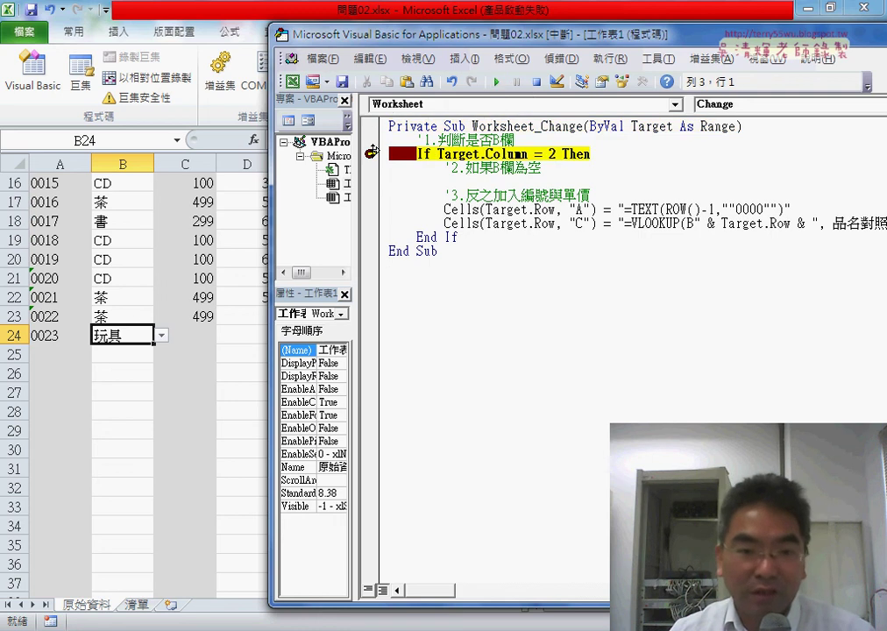
pyautogui.click(372, 153)
pyautogui.click(162, 335)
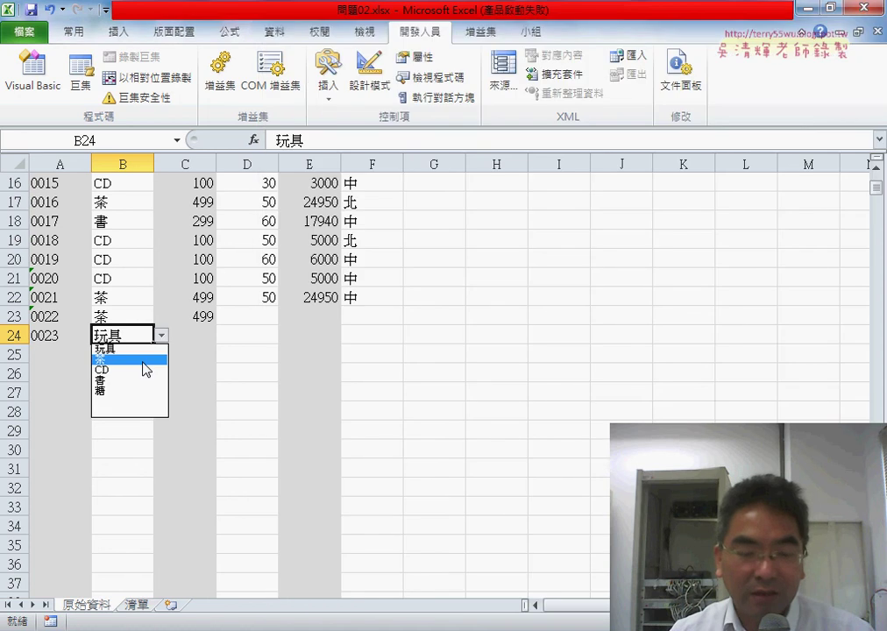
pyautogui.click(142, 359)
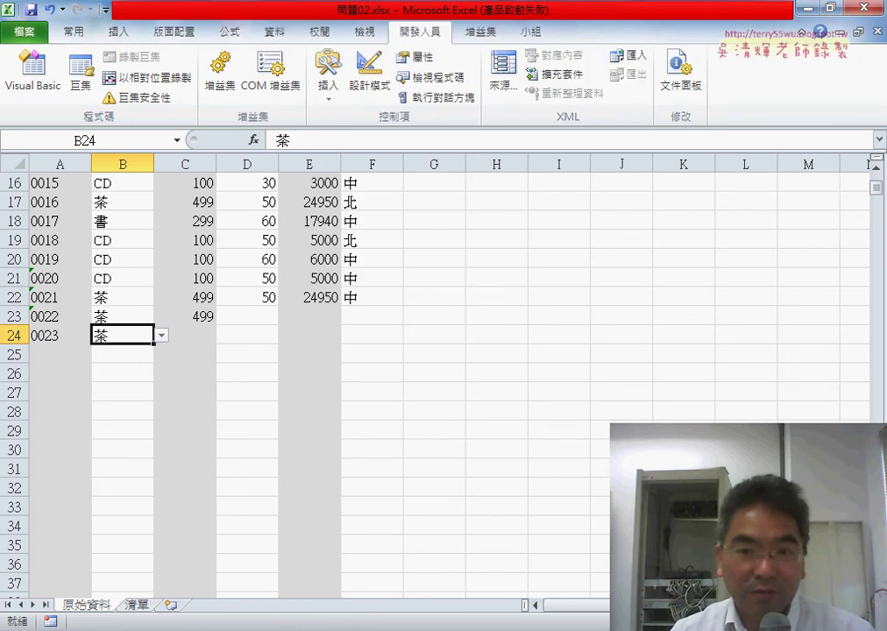
pyautogui.click(497, 82)
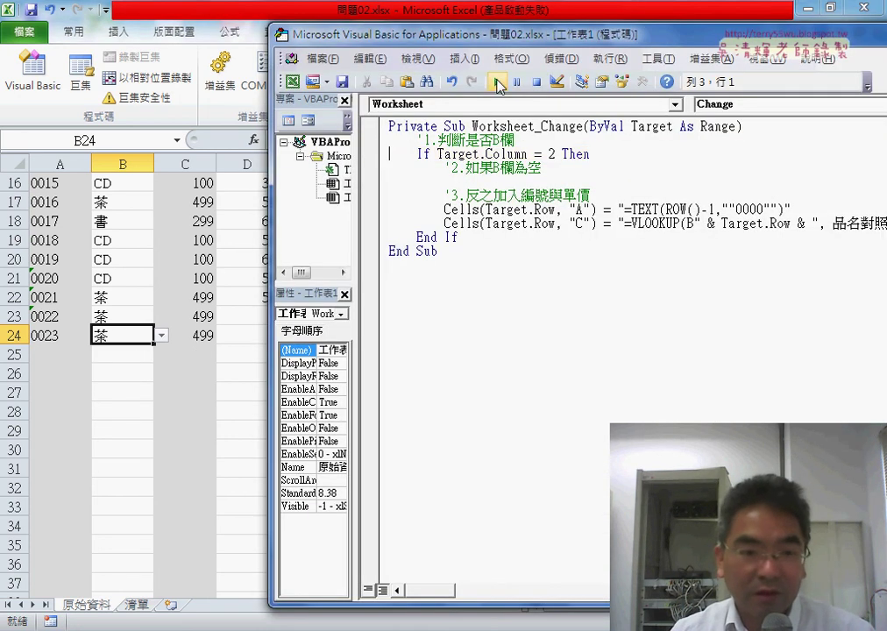
# - Pick 玩具, CD, 書 and 糖 in B24 in turn, then check C24's VLOOKUP price formula
pyautogui.click(161, 336)
pyautogui.click(144, 350)
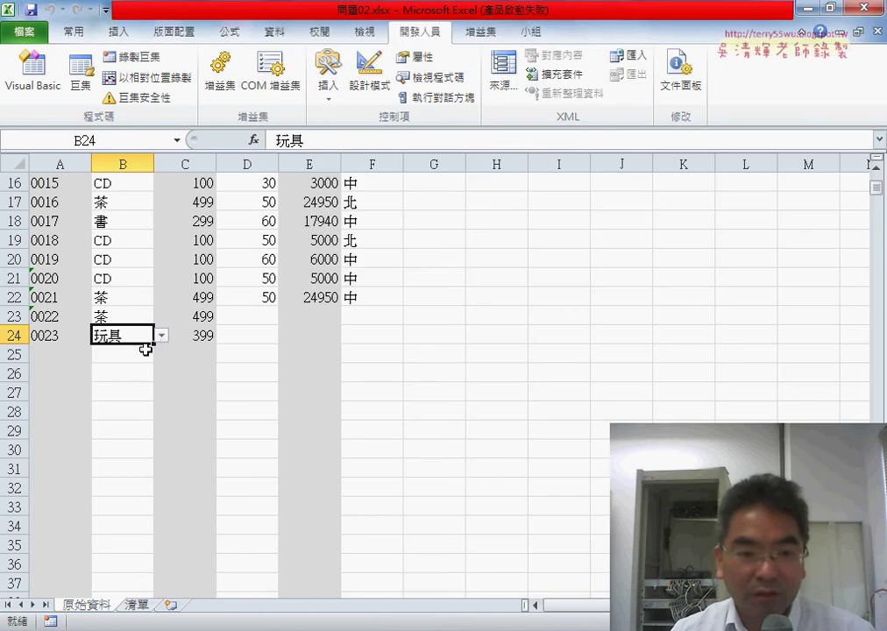
pyautogui.click(162, 336)
pyautogui.click(144, 369)
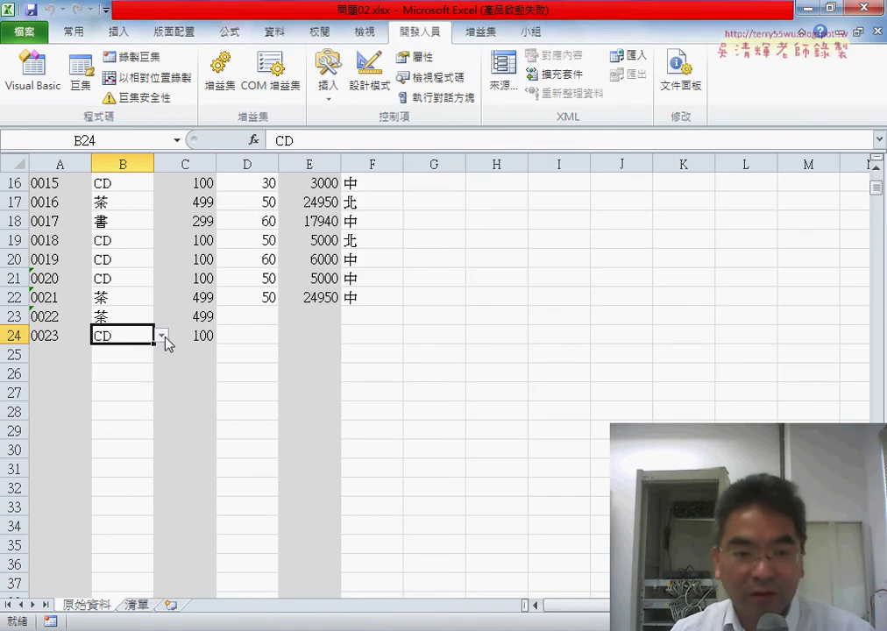
pyautogui.click(162, 337)
pyautogui.click(152, 381)
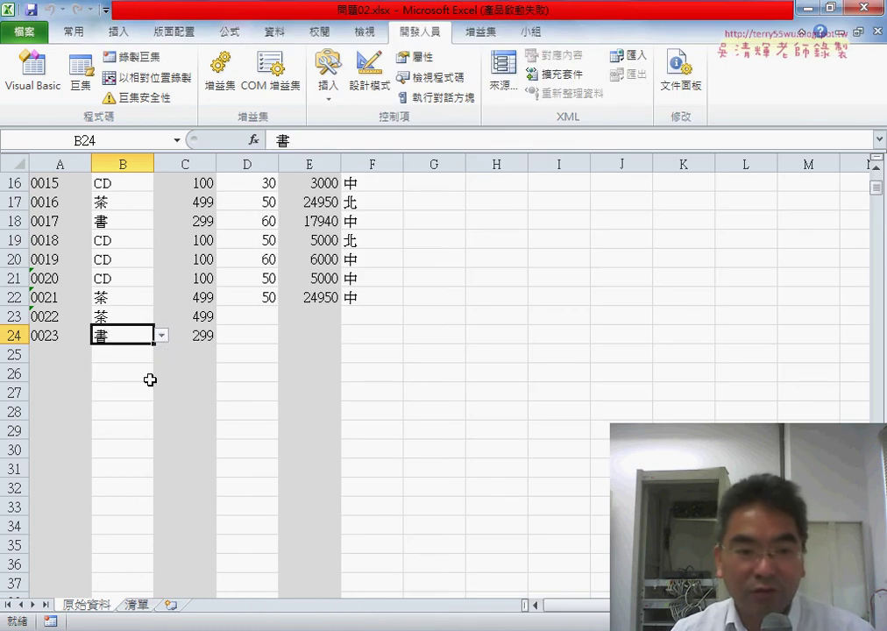
pyautogui.click(162, 336)
pyautogui.click(151, 392)
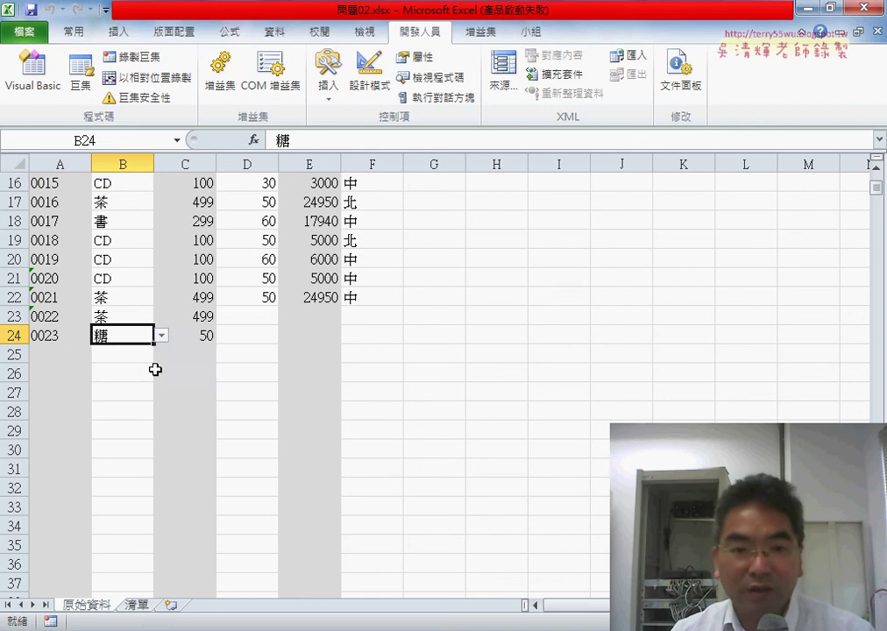
pyautogui.click(201, 336)
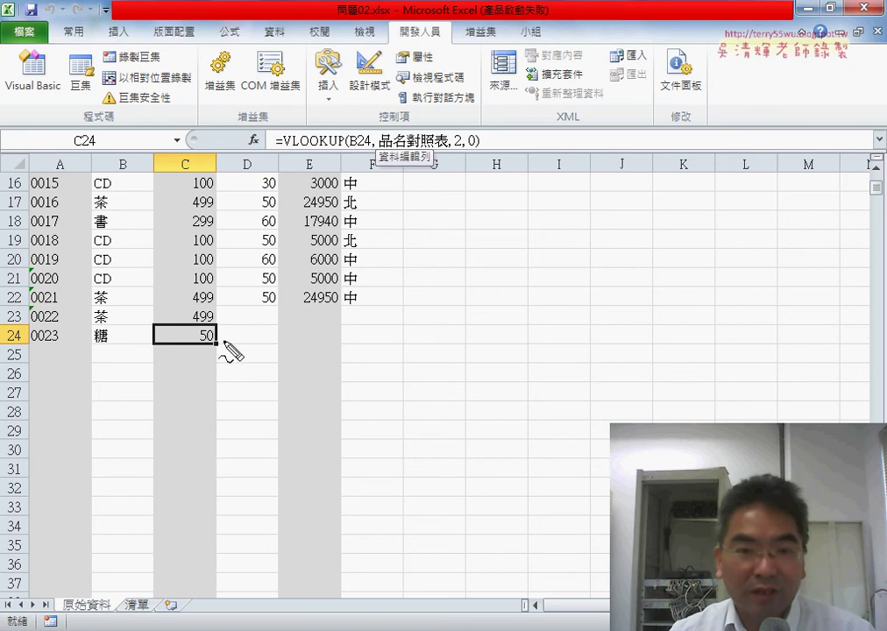
# - Delete B24's product and see C24's VLOOKUP formula return #N/A
pyautogui.moveTo(207, 326); pyautogui.dragTo(210, 349)
pyautogui.moveTo(465, 147)
pyautogui.mouseDown()
pyautogui.moveTo(269, 155)
pyautogui.moveTo(475, 119)
pyautogui.moveTo(469, 151)
pyautogui.mouseUp()
pyautogui.moveTo(237, 323); pyautogui.dragTo(348, 163)
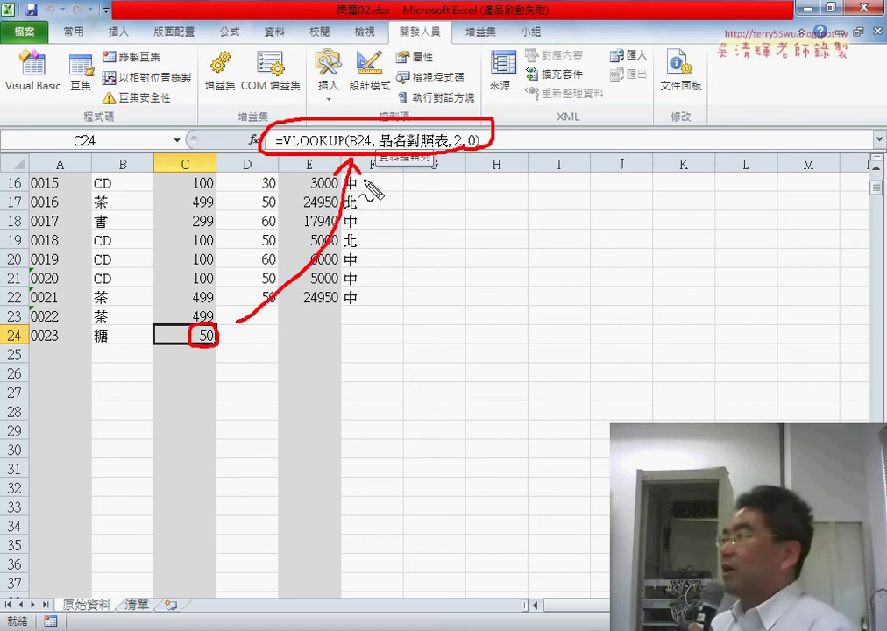
pyautogui.moveTo(361, 204); pyautogui.dragTo(377, 200)
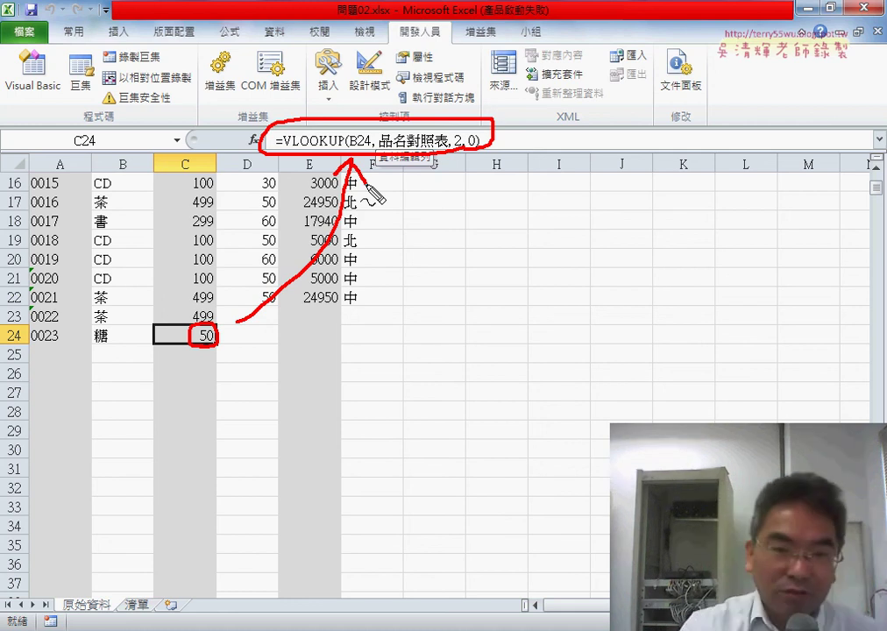
pyautogui.press('Escape')
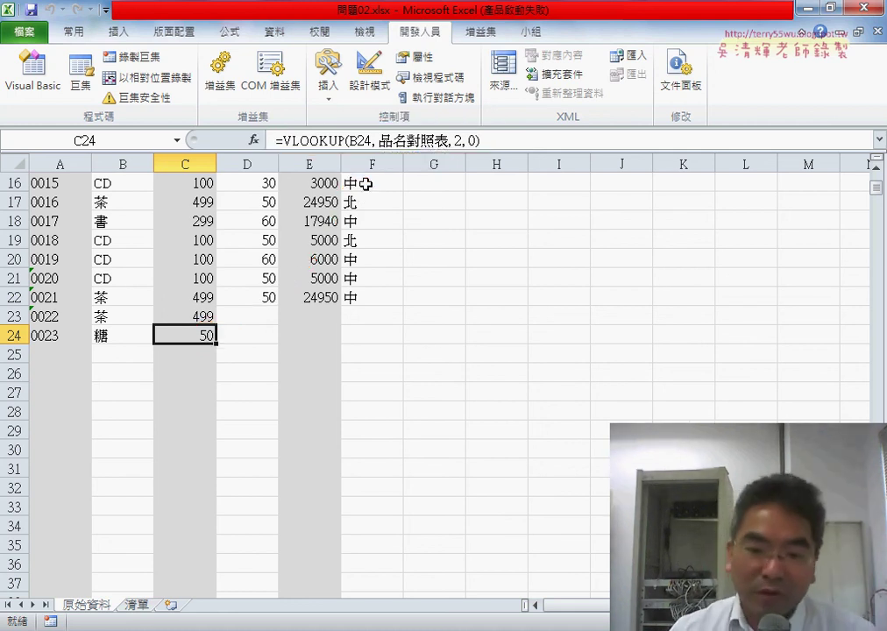
pyautogui.click(130, 335)
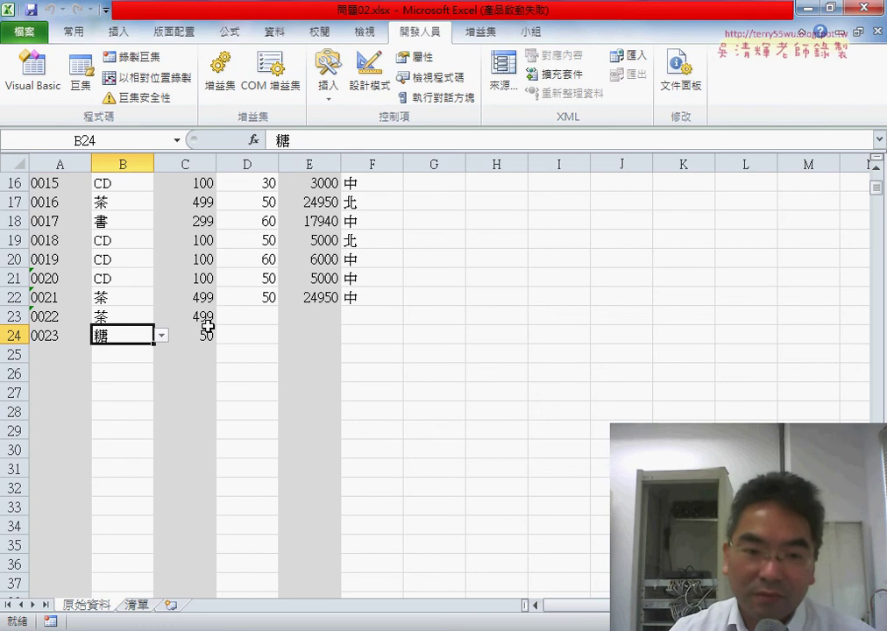
pyautogui.press('Delete')
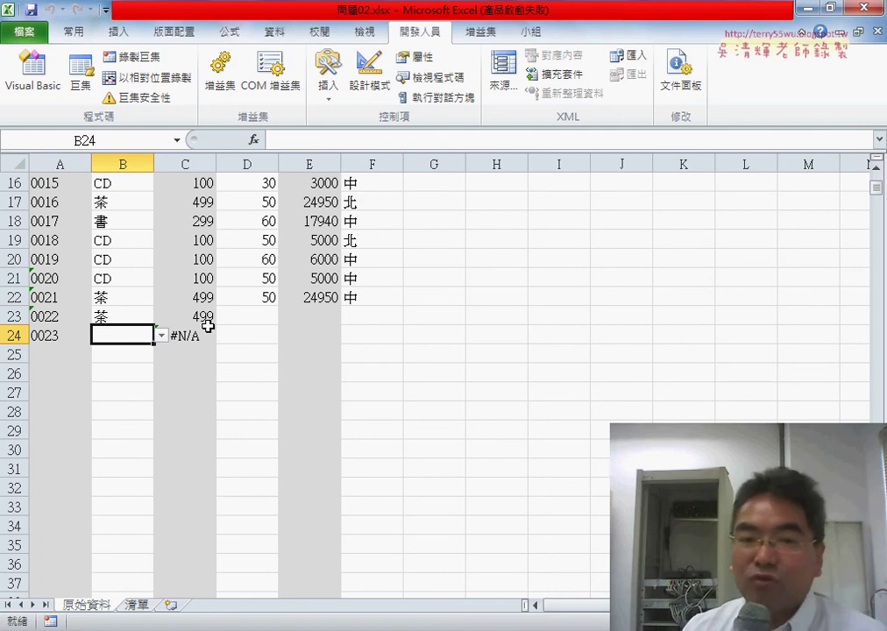
pyautogui.click(202, 336)
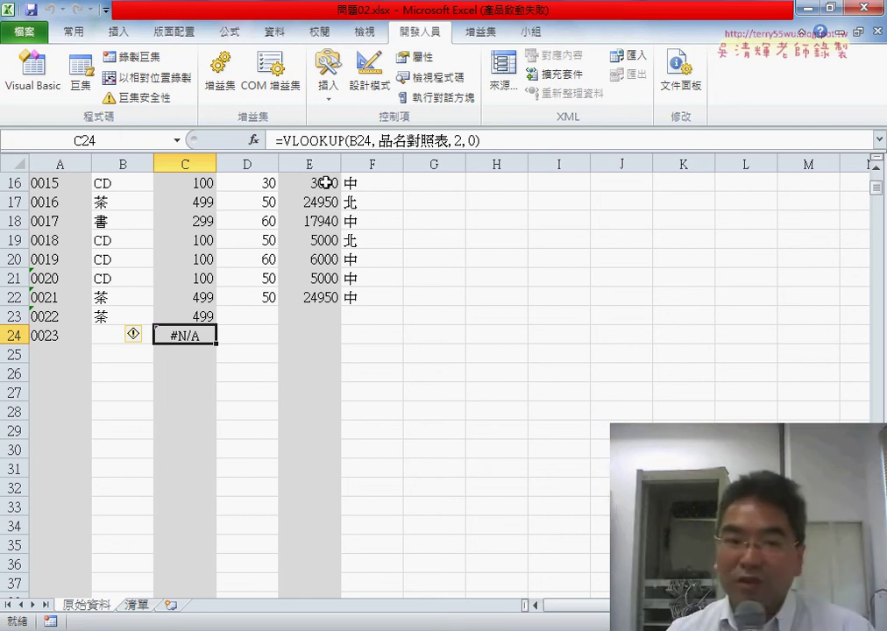
# - Rewrite C24 as IF(B24="","",VLOOKUP(...)) so the price stays blank without a product
pyautogui.click(288, 139)
pyautogui.moveTo(277, 140); pyautogui.dragTo(579, 140)
pyautogui.rightClick(492, 142)
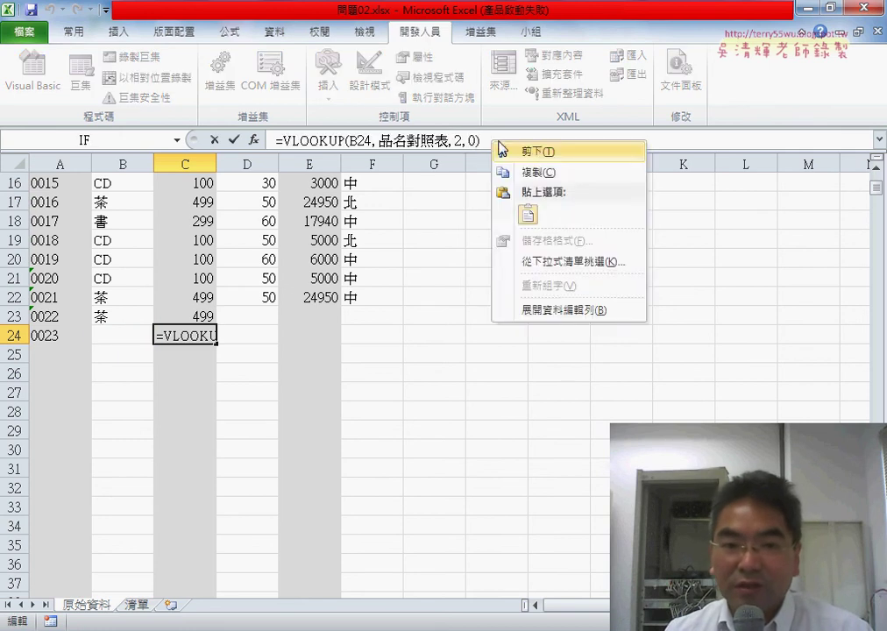
pyautogui.click(544, 152)
pyautogui.click(254, 140)
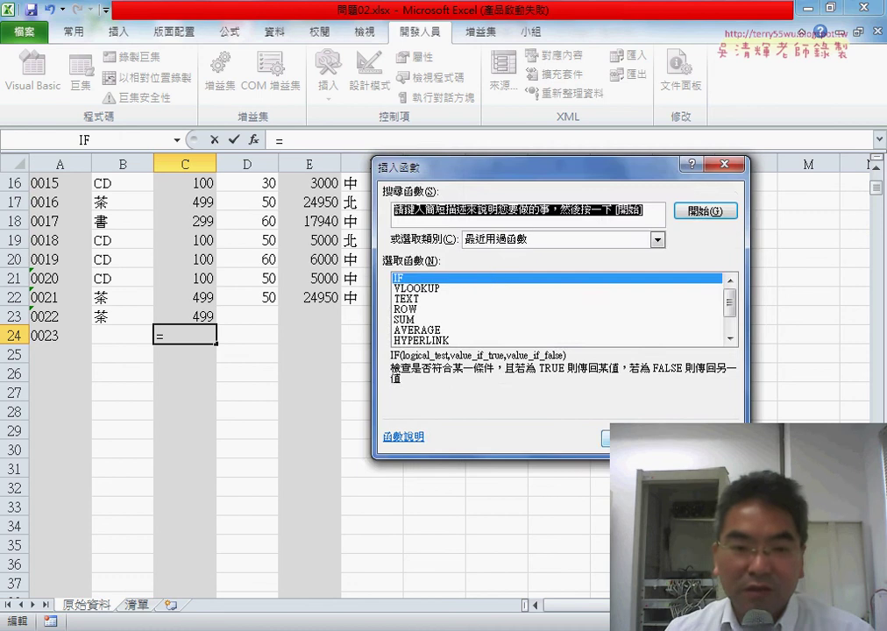
pyautogui.click(631, 438)
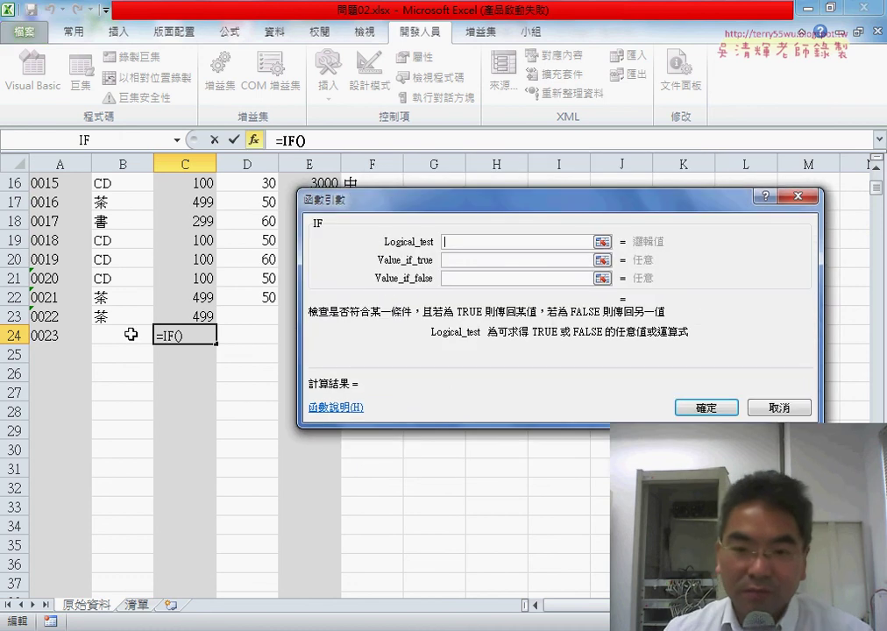
pyautogui.click(131, 334)
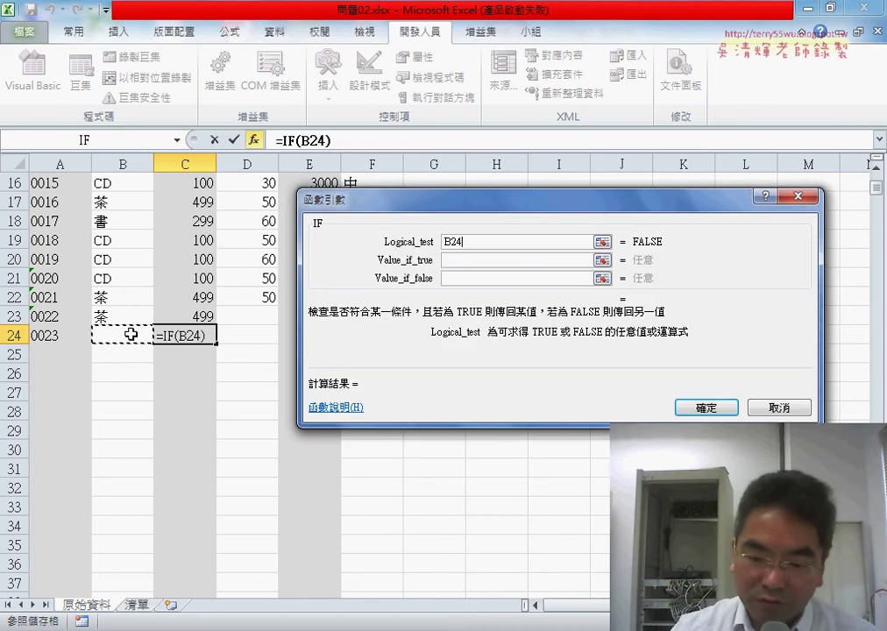
pyautogui.write('=')
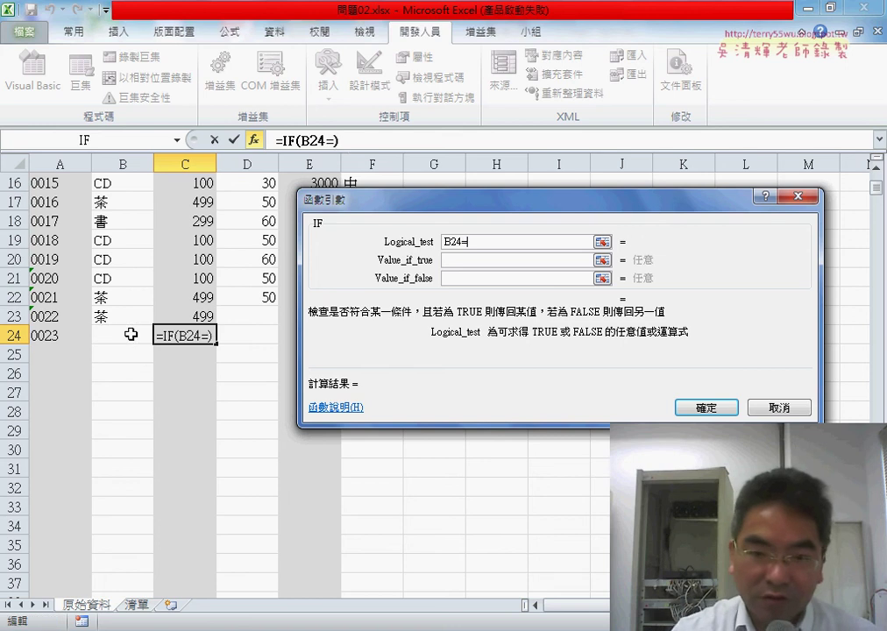
pyautogui.write('""')
pyautogui.press('Tab')
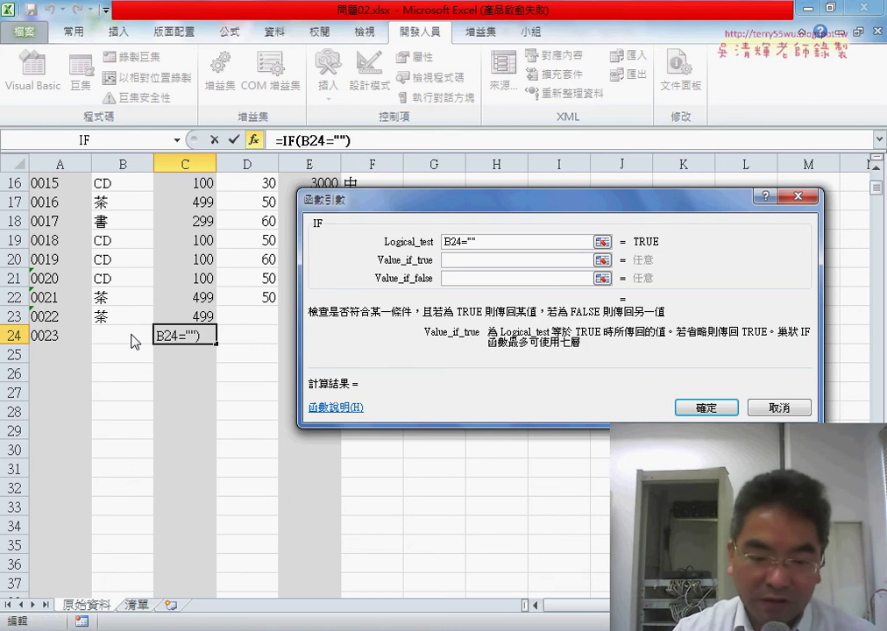
pyautogui.write('""')
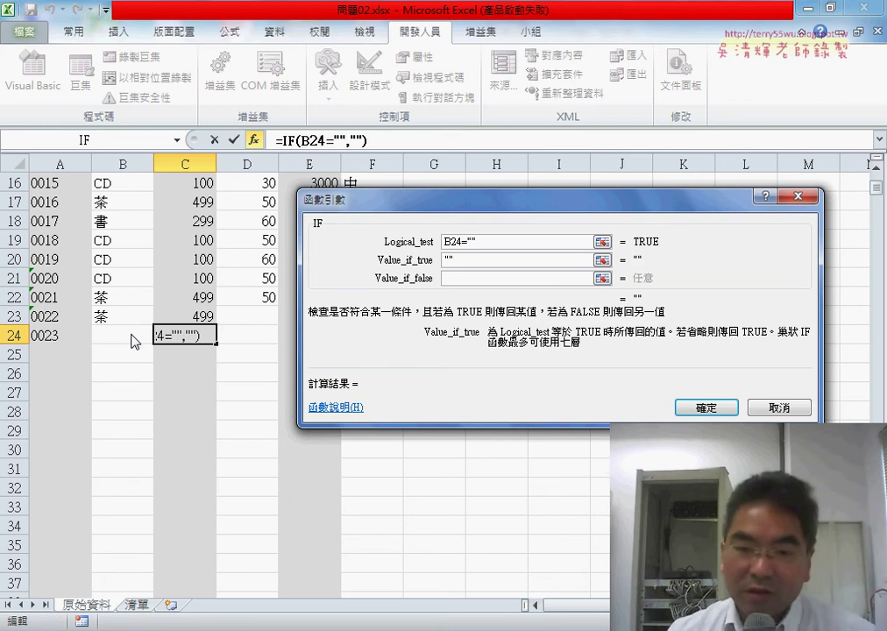
pyautogui.press('Tab')
pyautogui.hotkey('ctrl', 'v')
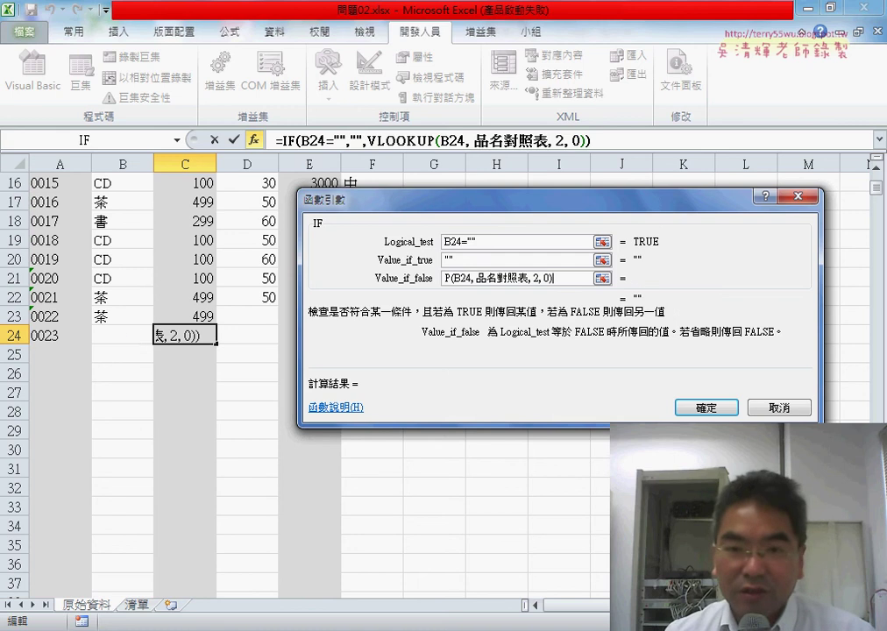
pyautogui.click(706, 408)
# - Copy the new IF formula from C24, cancel the cell edit, and switch to the VBA code
pyautogui.moveTo(557, 140)
pyautogui.mouseDown()
pyautogui.moveTo(298, 127)
pyautogui.moveTo(277, 140)
pyautogui.mouseUp()
pyautogui.click(590, 141)
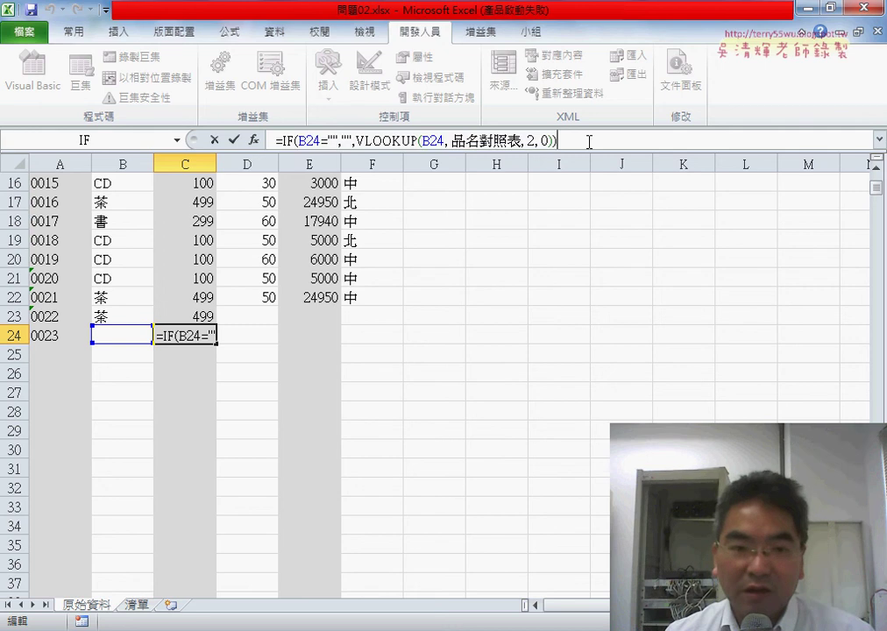
pyautogui.moveTo(590, 141); pyautogui.dragTo(277, 140)
pyautogui.rightClick(338, 142)
pyautogui.click(368, 172)
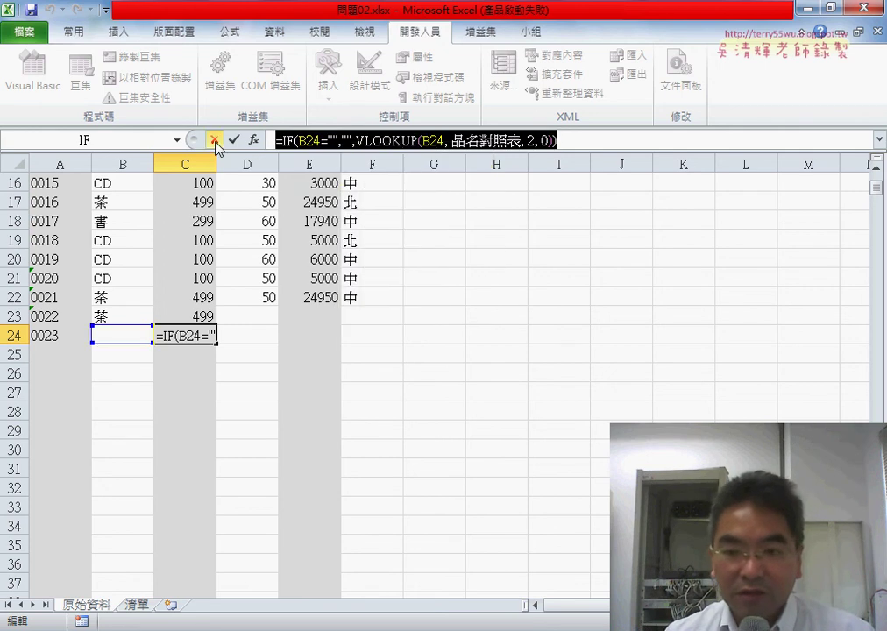
pyautogui.click(214, 139)
pyautogui.hotkey('alt', 'F11')
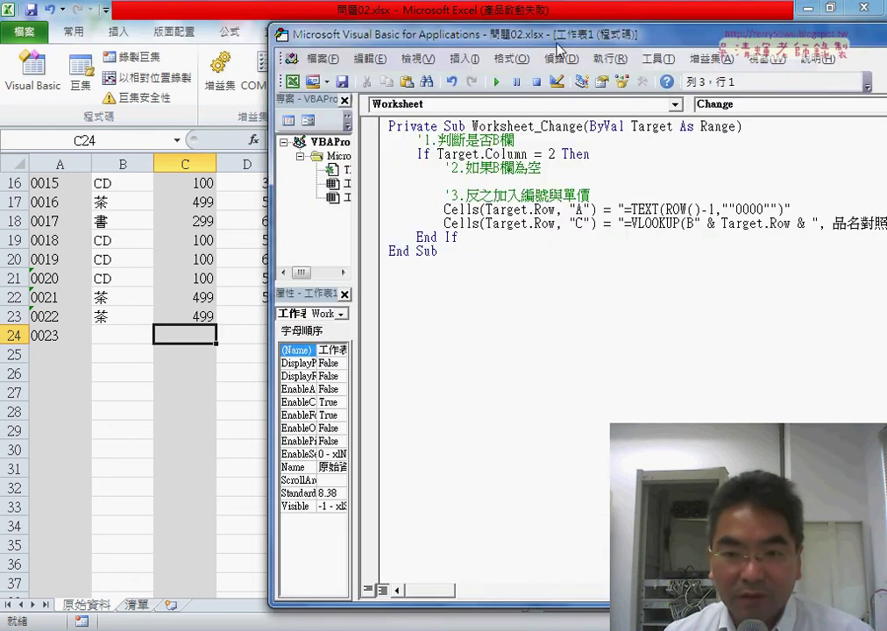
# - Paste the IF-wrapped lookup over the VLOOKUP formula on the column C code line
pyautogui.moveTo(557, 42); pyautogui.dragTo(299, 49)
pyautogui.moveTo(692, 230); pyautogui.dragTo(417, 235)
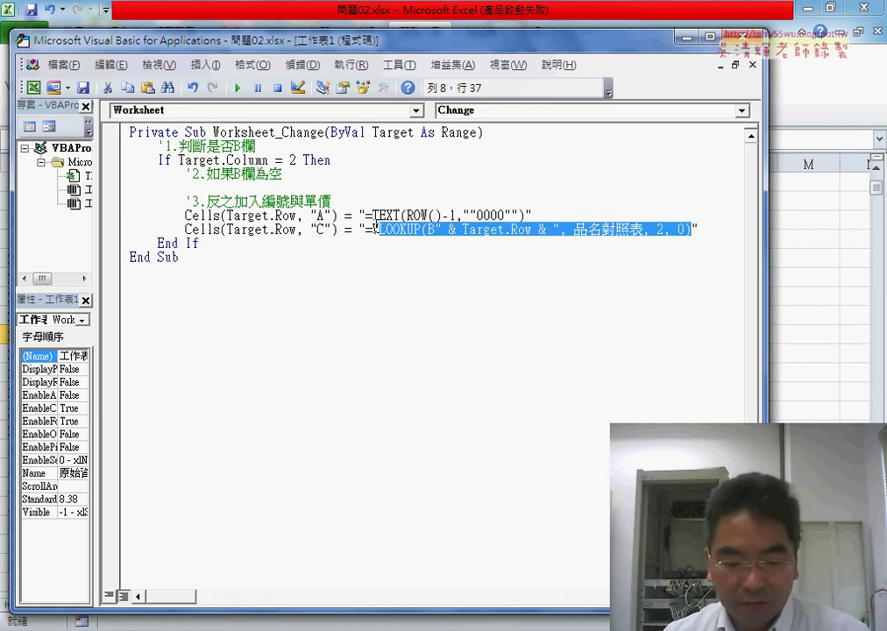
pyautogui.hotkey('ctrl', 'v')
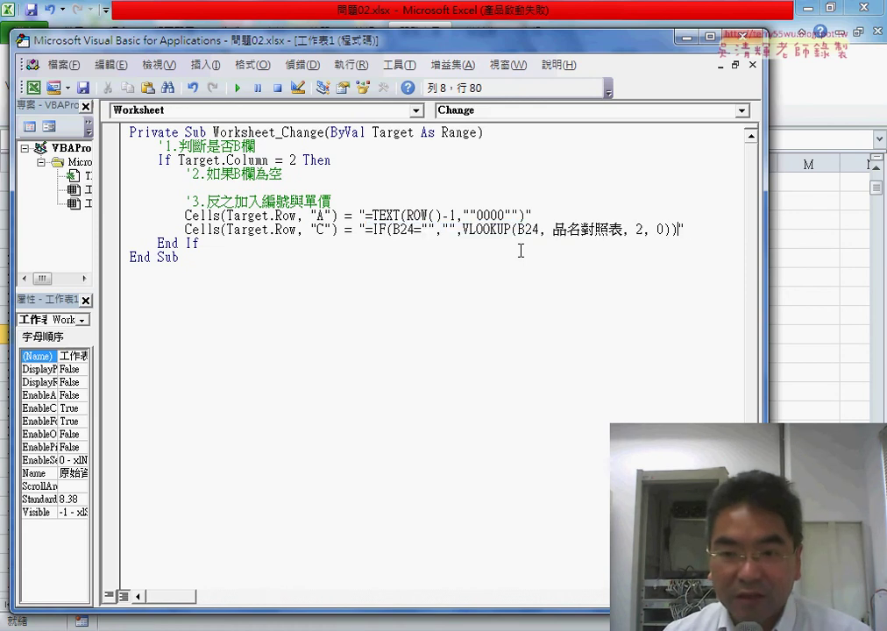
pyautogui.moveTo(768, 281); pyautogui.dragTo(835, 281)
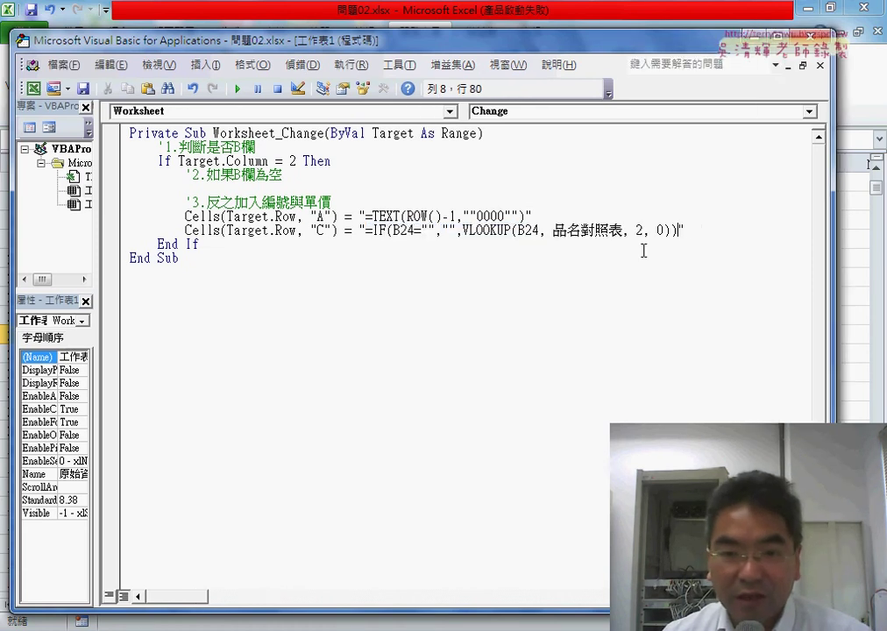
# - Replace both B24 references with "B" & Target.Row & " so the formula follows the changed row
pyautogui.moveTo(540, 230); pyautogui.dragTo(526, 230)
pyautogui.moveTo(414, 230); pyautogui.dragTo(406, 229)
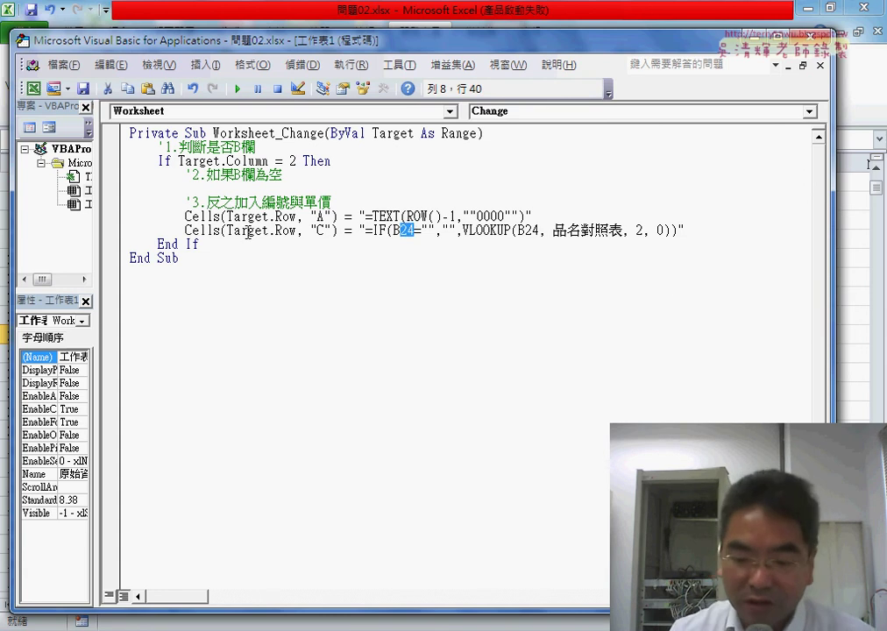
pyautogui.write('""')
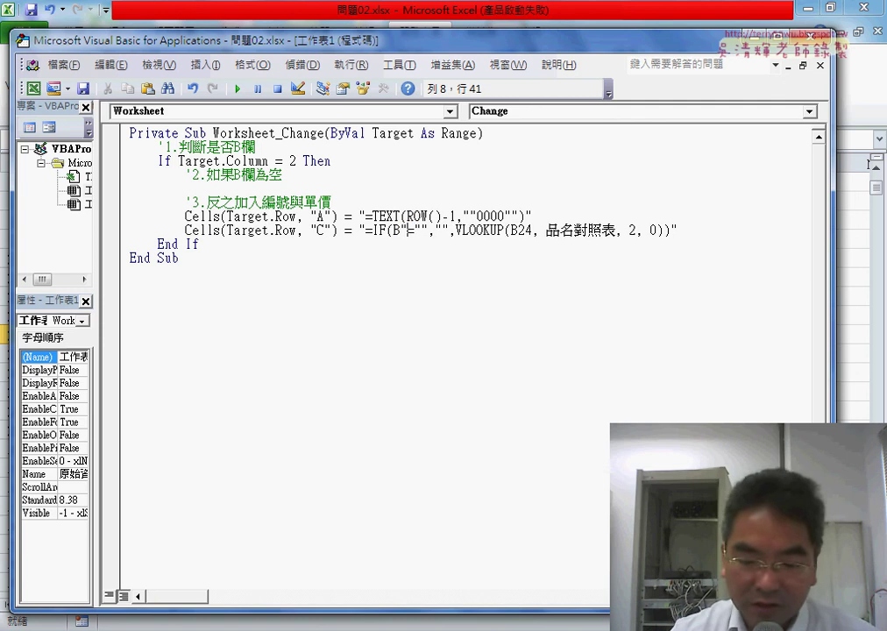
pyautogui.press('Left')
pyautogui.write('&')
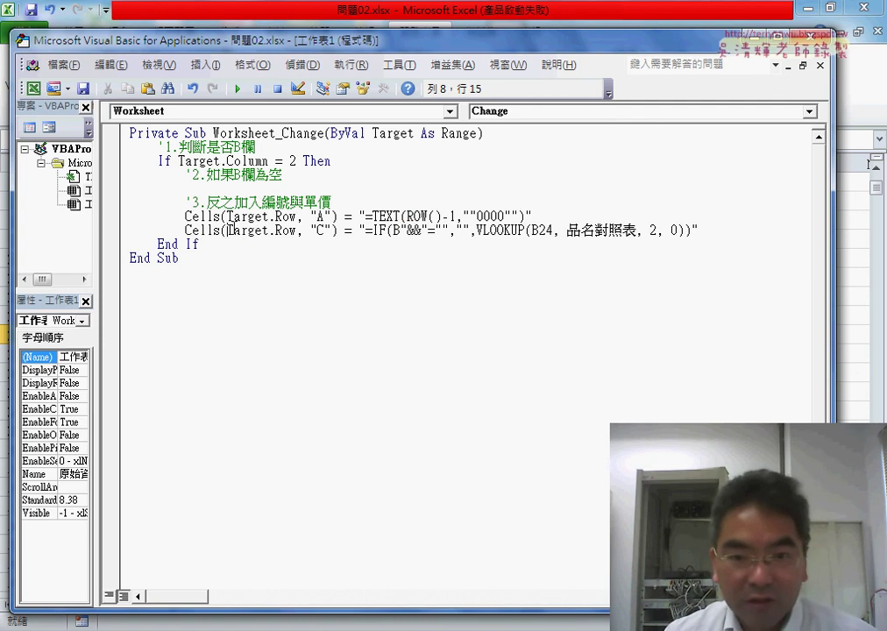
pyautogui.moveTo(226, 229); pyautogui.dragTo(414, 230)
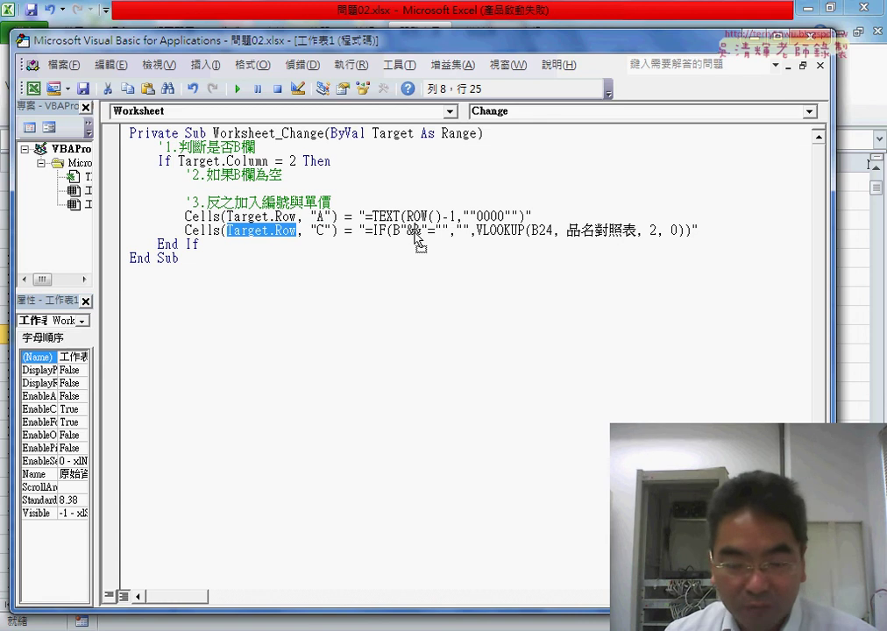
pyautogui.click(408, 231)
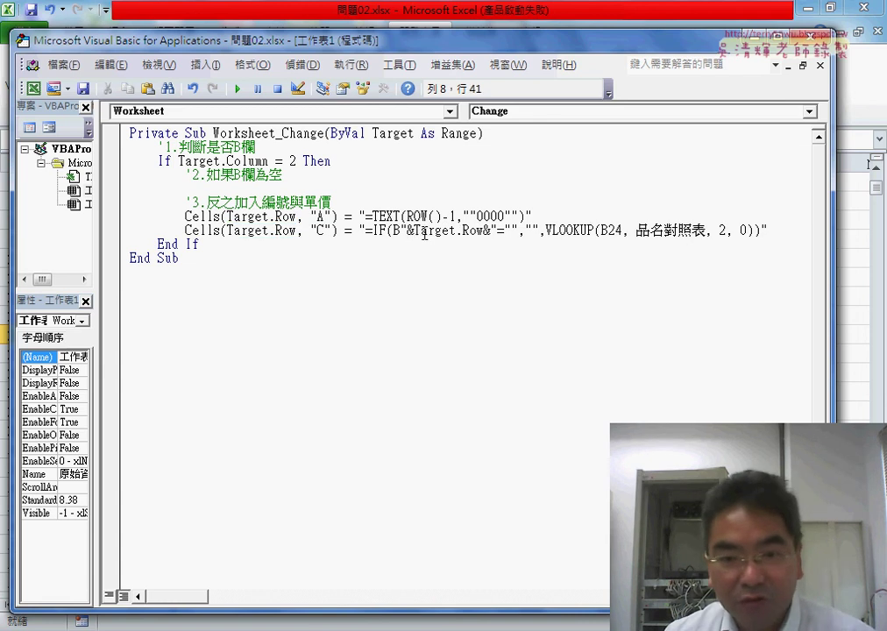
pyautogui.press('Right')
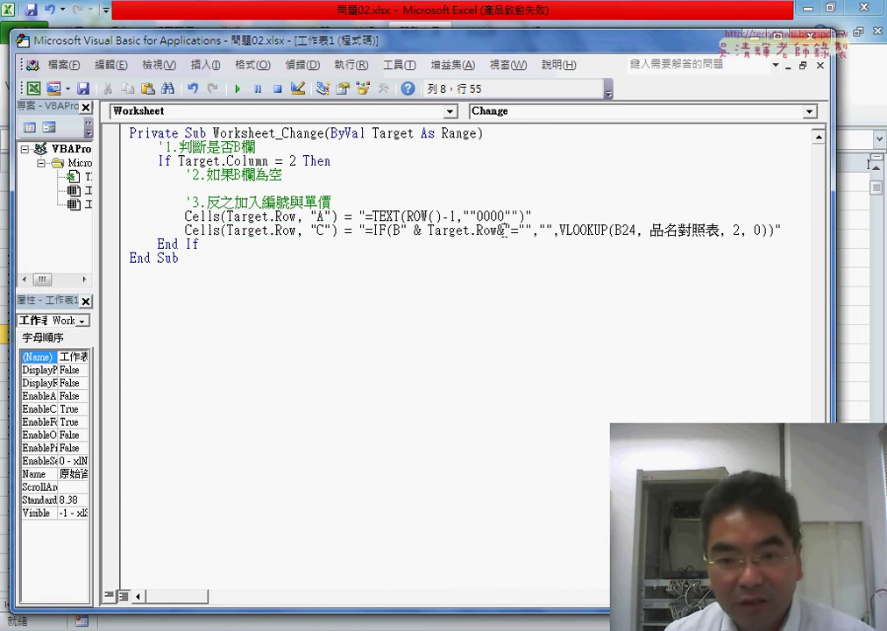
pyautogui.press('Left')
pyautogui.press('Right')
pyautogui.moveTo(525, 230); pyautogui.dragTo(419, 231)
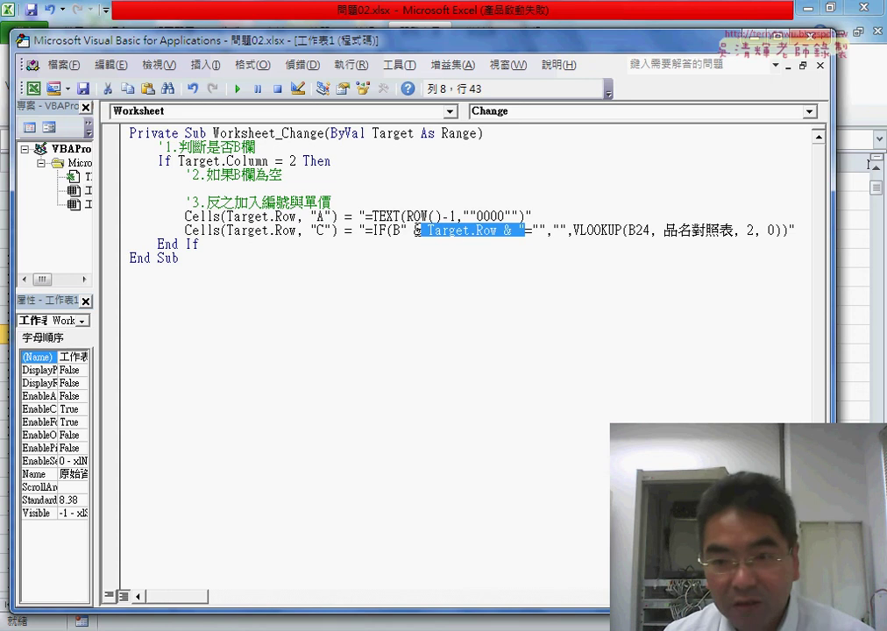
pyautogui.moveTo(637, 231); pyautogui.dragTo(650, 231)
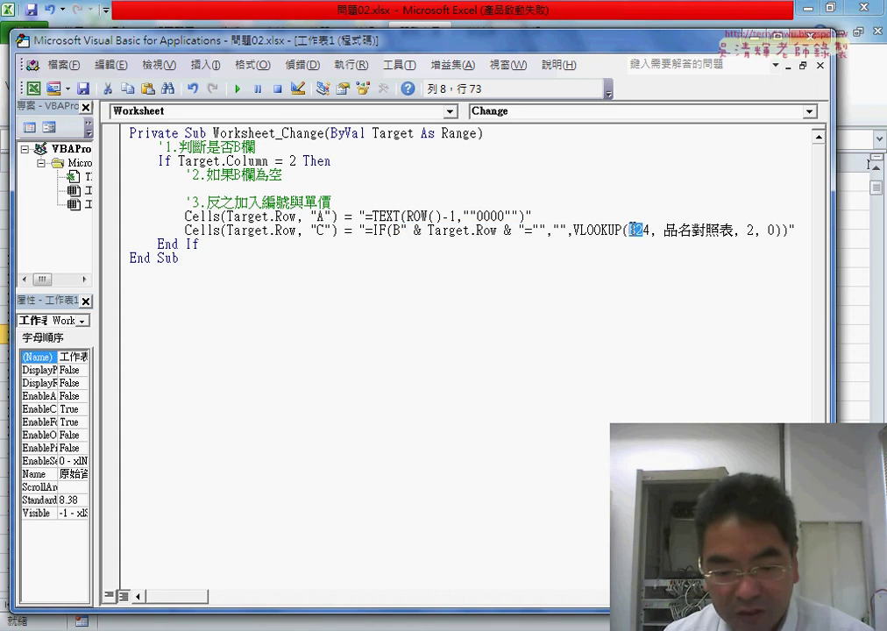
pyautogui.write('" & Target.Row & "')
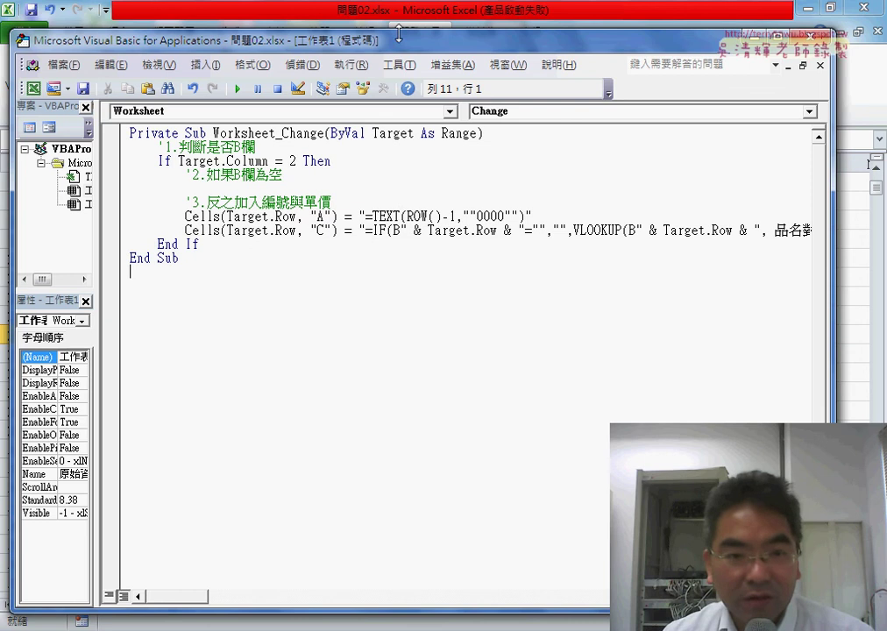
pyautogui.hotkey('alt', 'F11')
# - Cut the existing ID formula out of cell A24
pyautogui.click(59, 336)
pyautogui.click(422, 140)
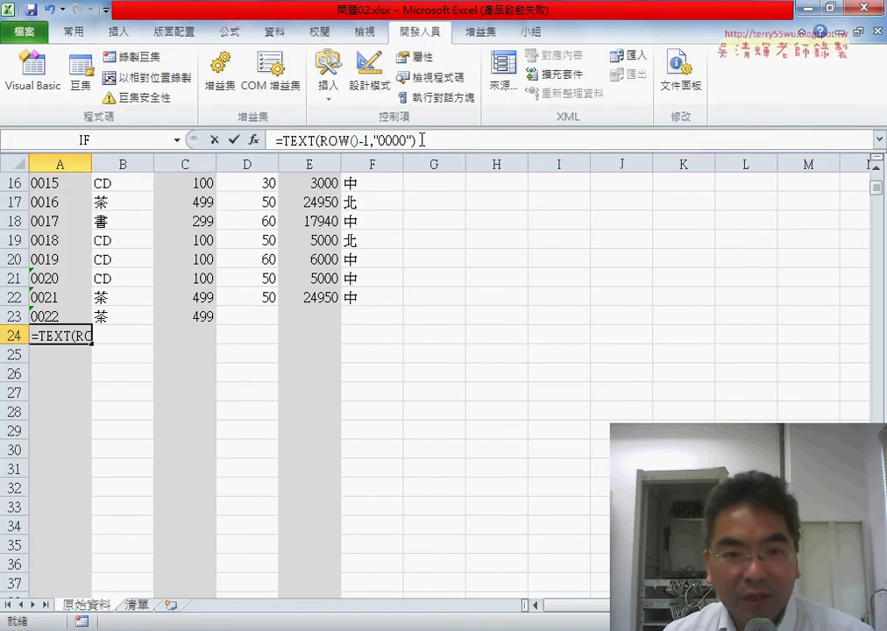
pyautogui.moveTo(422, 140); pyautogui.dragTo(278, 141)
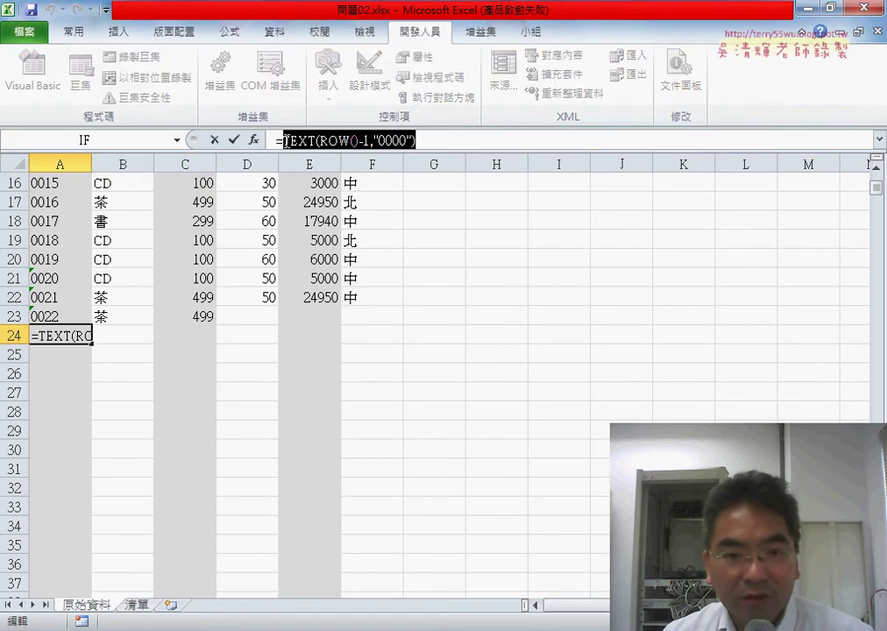
pyautogui.rightClick(307, 140)
pyautogui.click(337, 149)
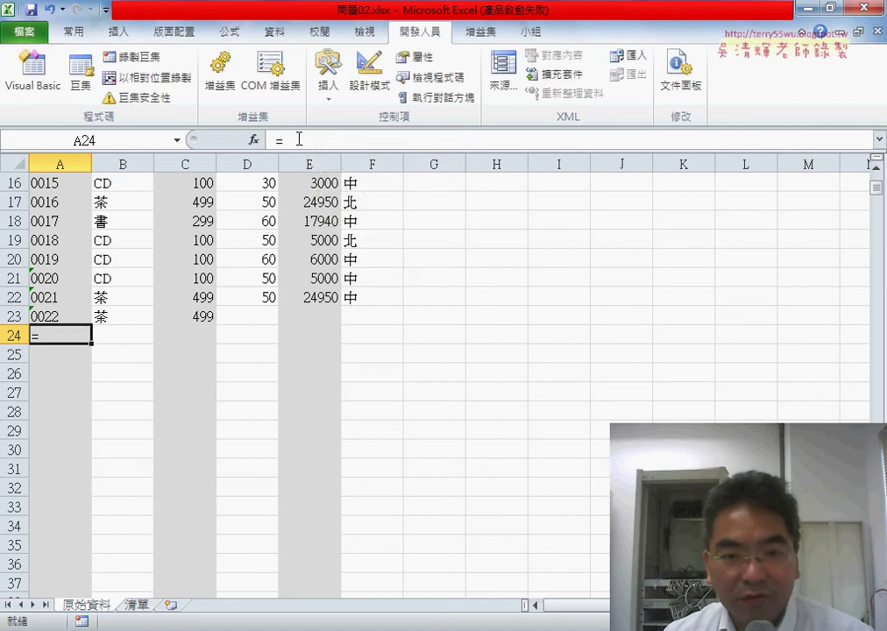
# - Build =IF(B24="","",TEXT(ROW()-1,"0000")) in A24 with the IF function arguments
pyautogui.click(254, 140)
pyautogui.doubleClick(458, 279)
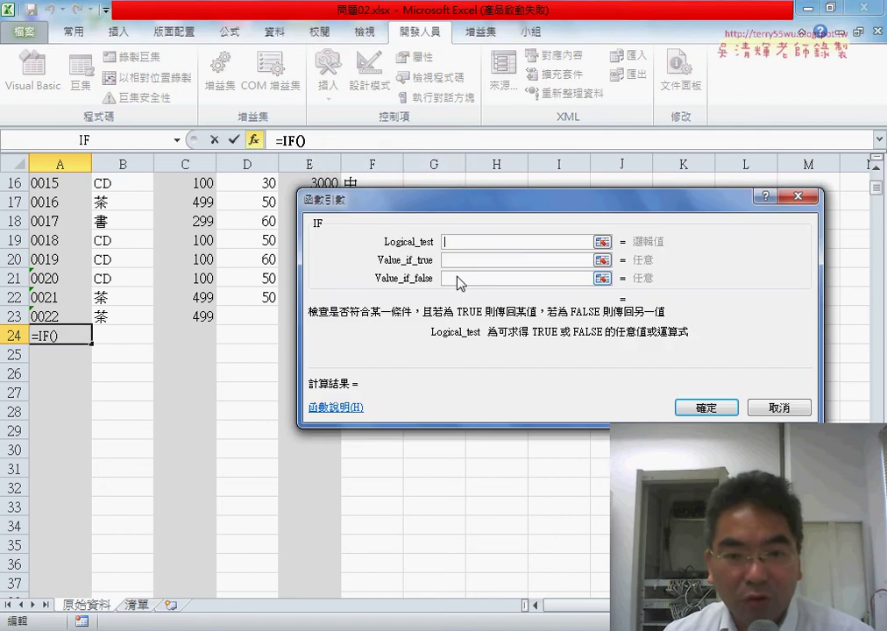
pyautogui.click(133, 334)
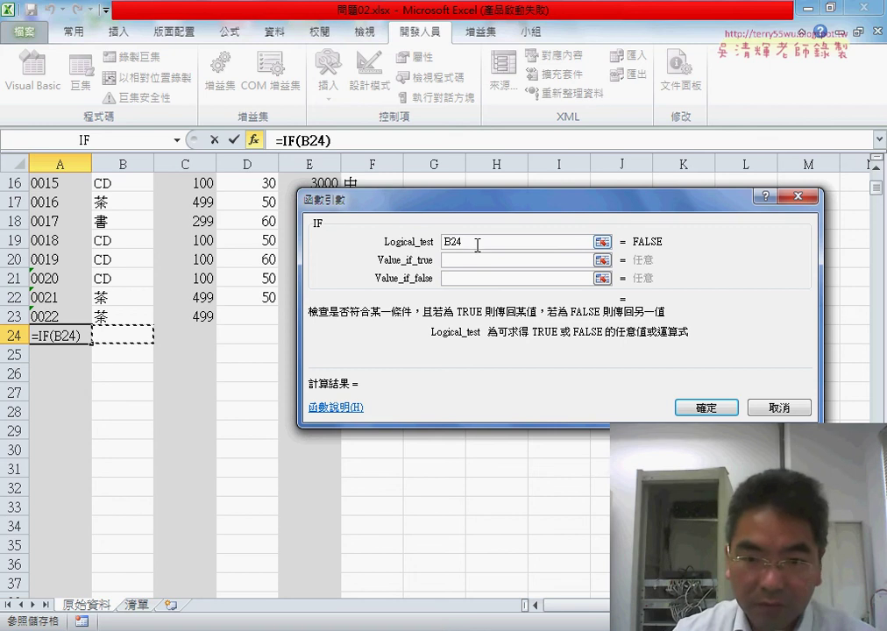
pyautogui.write('=""')
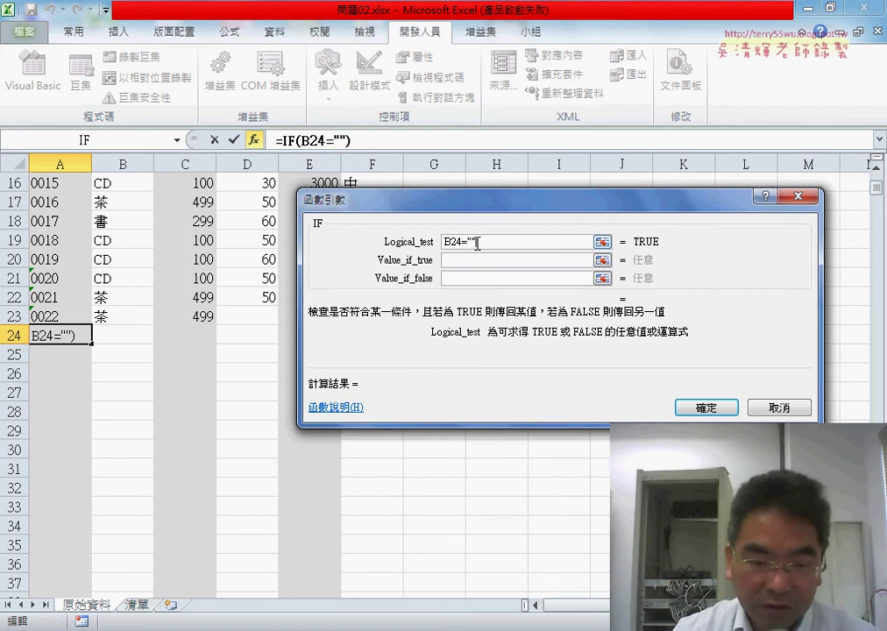
pyautogui.press('Tab')
pyautogui.write('""')
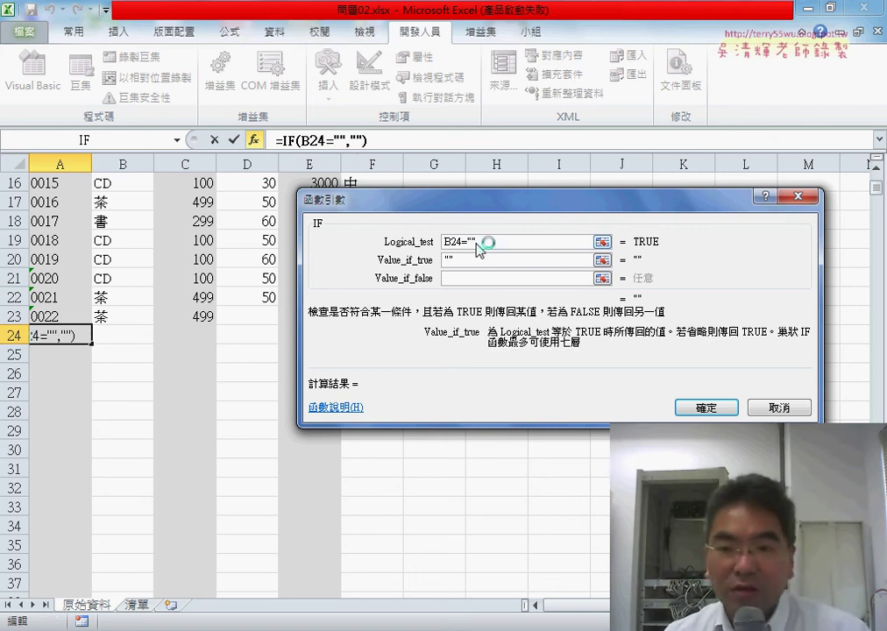
pyautogui.press('Tab')
pyautogui.write('TEXT(ROW()-1,"0000")')
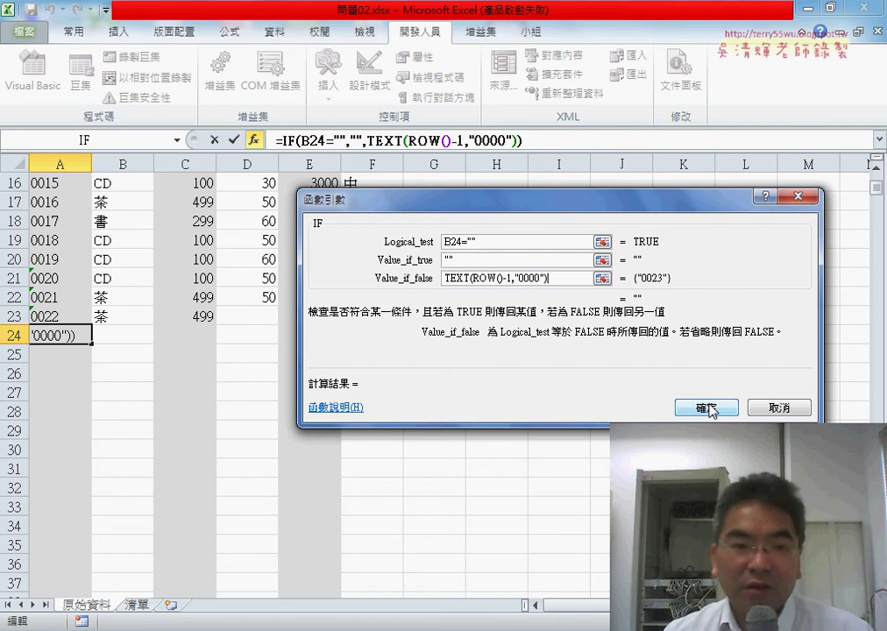
pyautogui.click(707, 409)
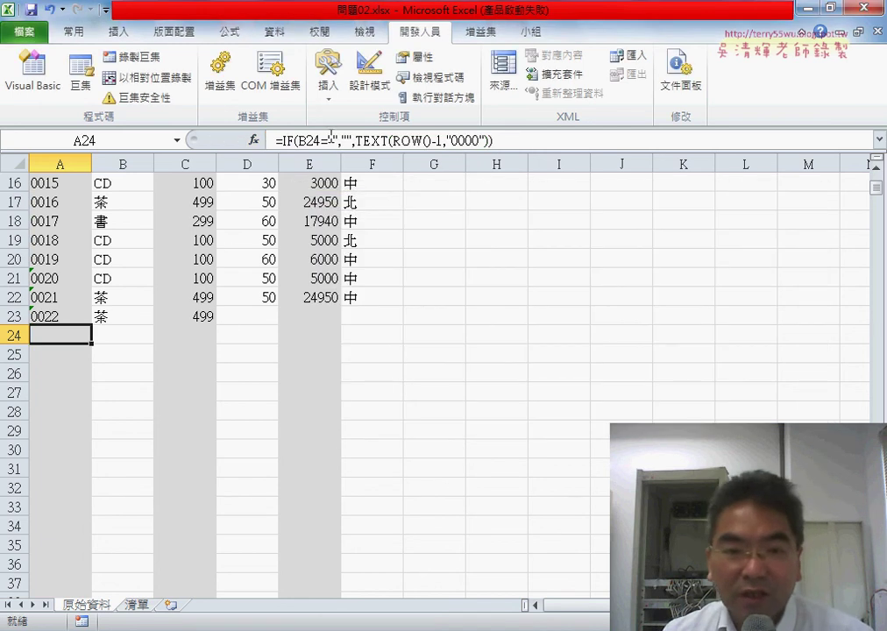
# - Shrink and move the VBA code window so the worksheet's formula bar stays visible
pyautogui.click(358, 140)
pyautogui.moveTo(329, 140); pyautogui.dragTo(304, 188)
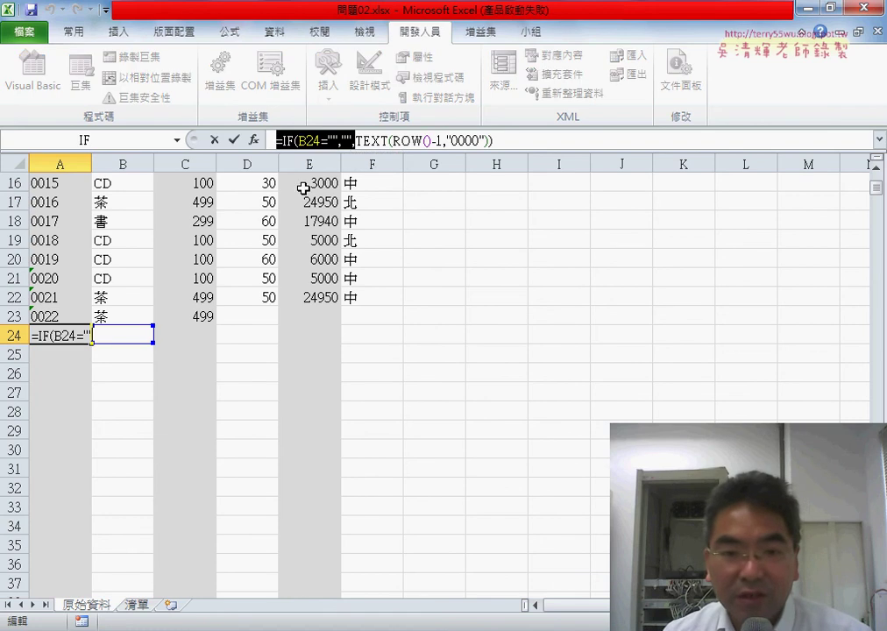
pyautogui.hotkey('alt', 'F11')
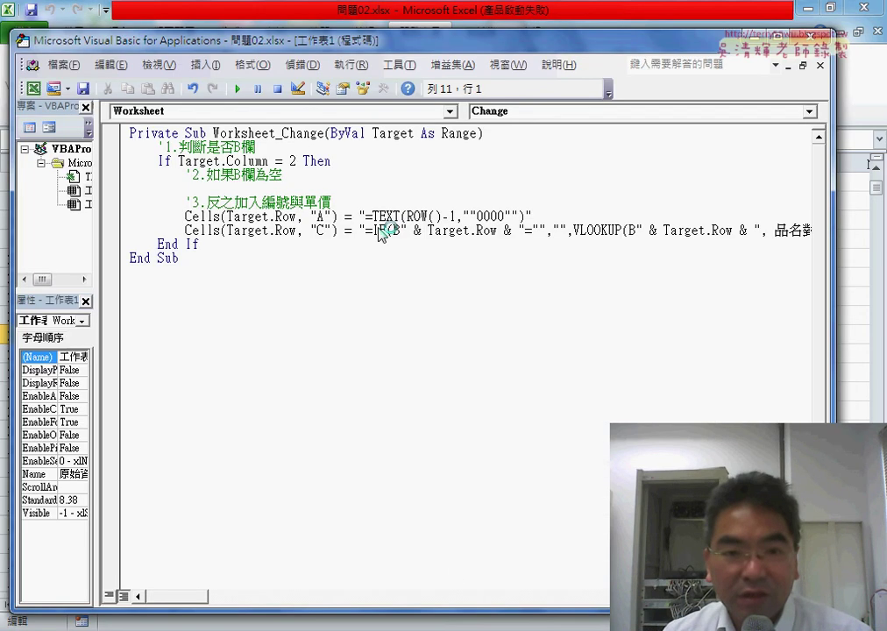
pyautogui.click(377, 8)
pyautogui.click(213, 140)
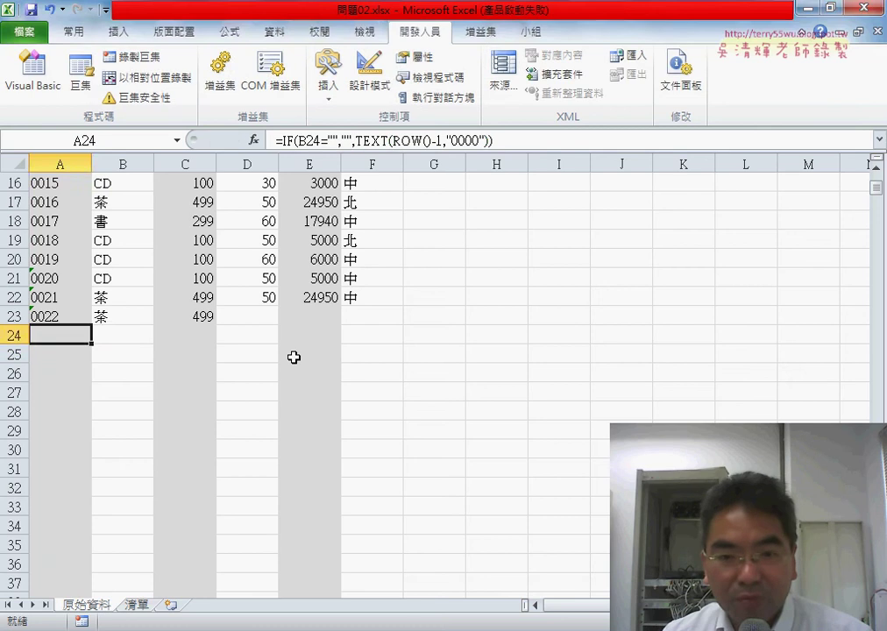
pyautogui.hotkey('alt', 'F11')
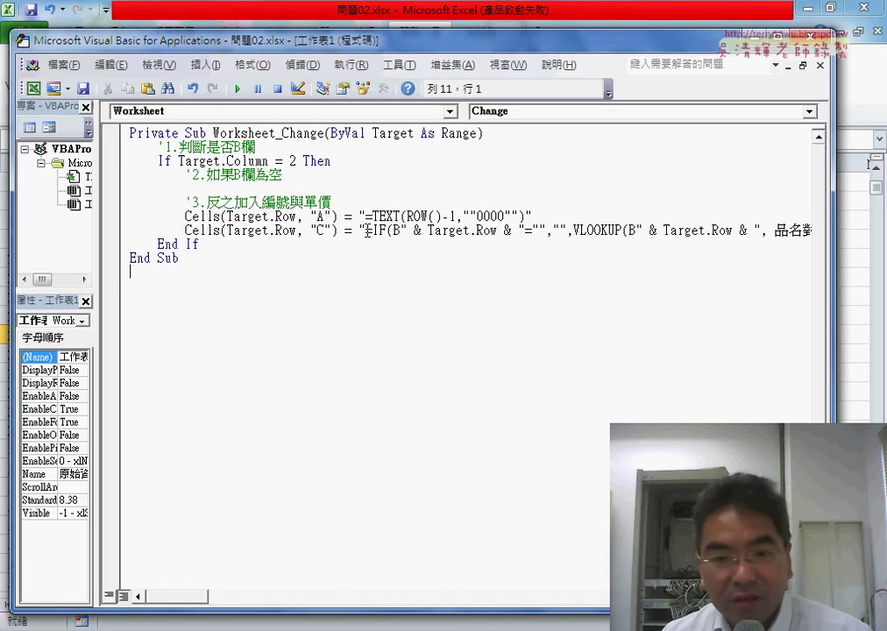
pyautogui.moveTo(367, 231); pyautogui.dragTo(451, 230)
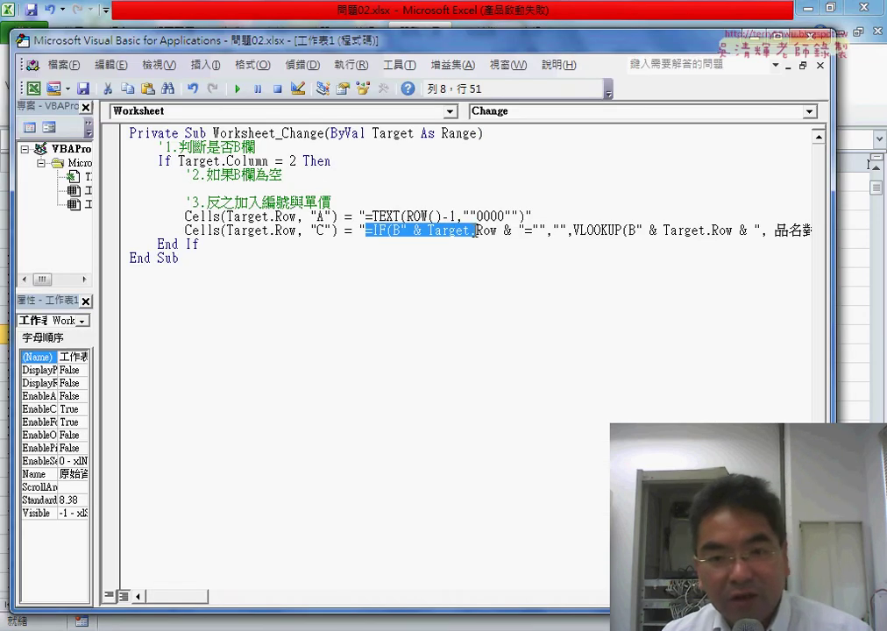
pyautogui.moveTo(466, 48); pyautogui.dragTo(439, 215)
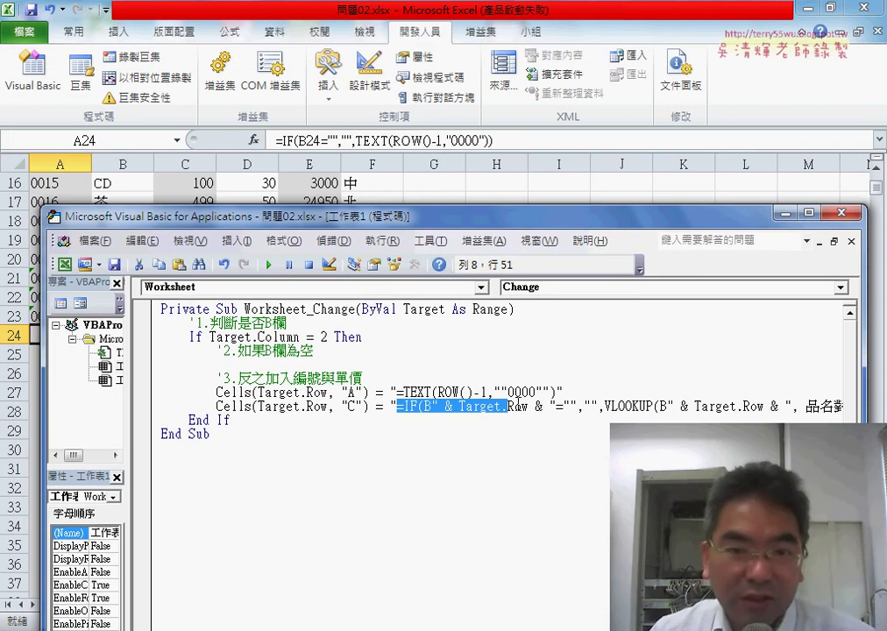
# - Copy A24's IF formula and paste it over the TEXT formula on the column A code line
pyautogui.click(498, 141)
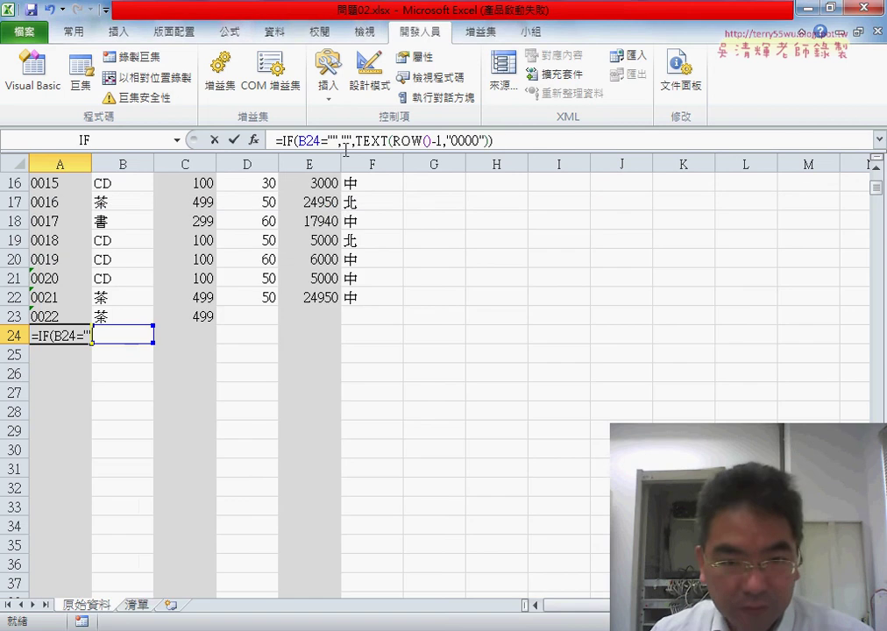
pyautogui.moveTo(498, 141); pyautogui.dragTo(276, 140)
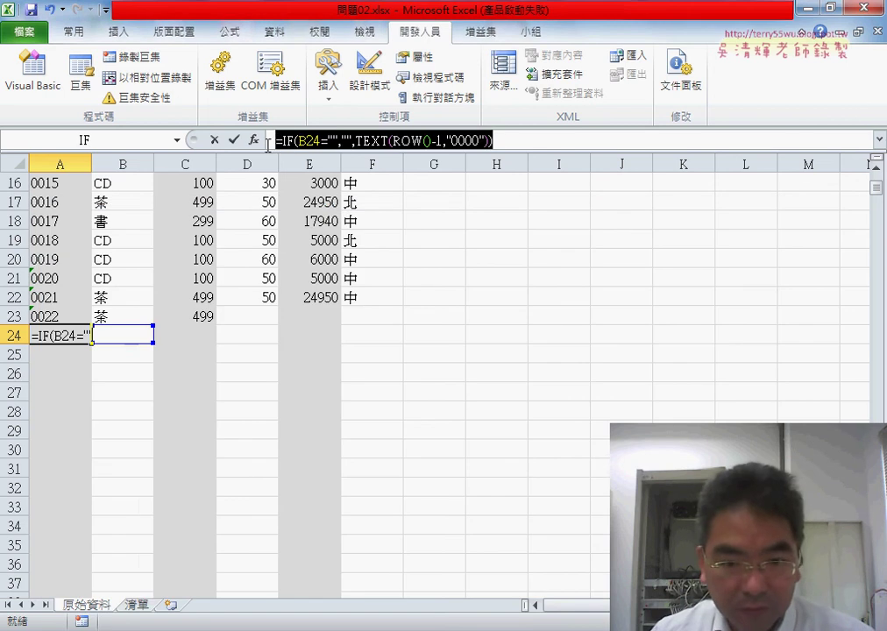
pyautogui.click(214, 139)
pyautogui.hotkey('alt', 'F11')
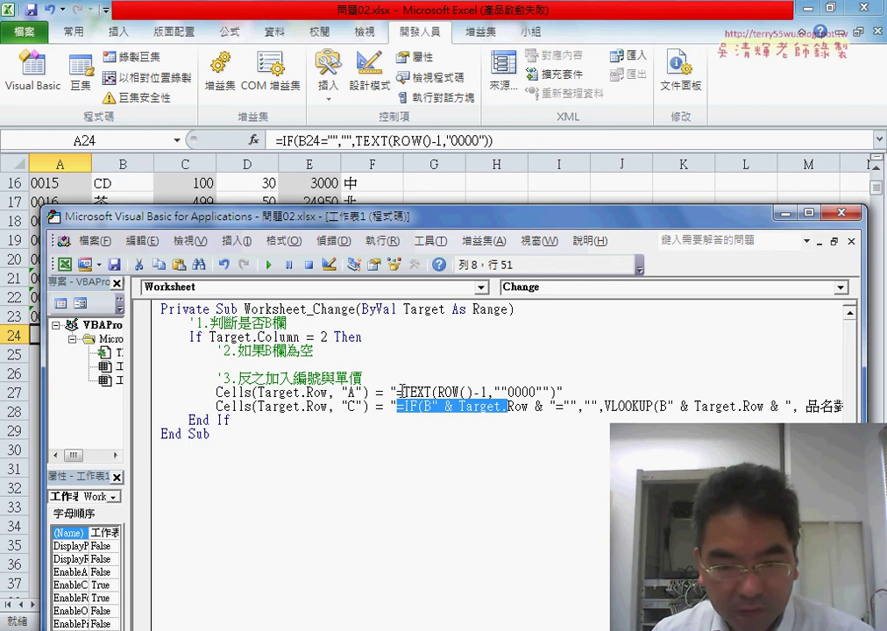
pyautogui.moveTo(399, 392); pyautogui.dragTo(549, 393)
pyautogui.hotkey('ctrl', 'v')
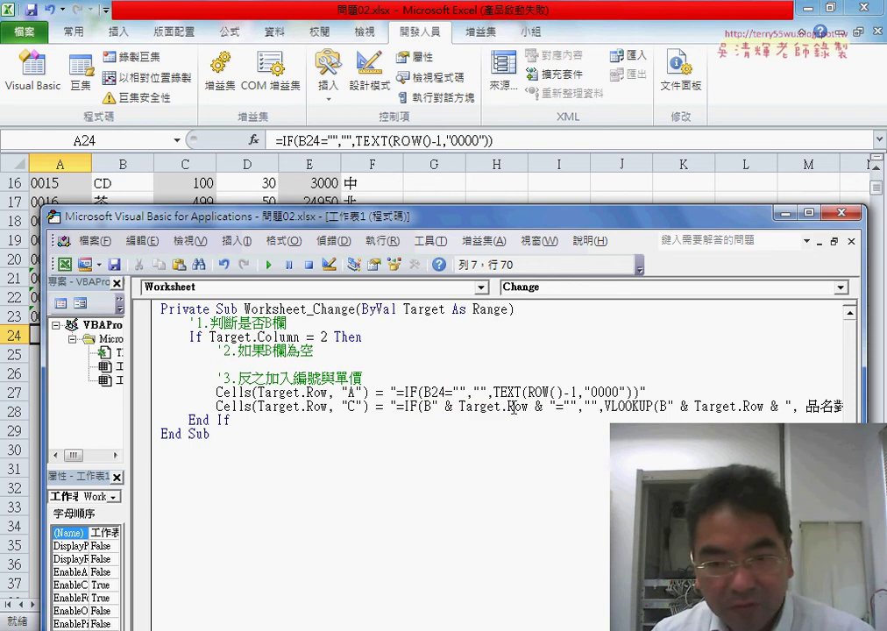
# - Dismiss the compile error and add quotes around 0000 in the TEXT format
pyautogui.click(555, 407)
pyautogui.click(452, 406)
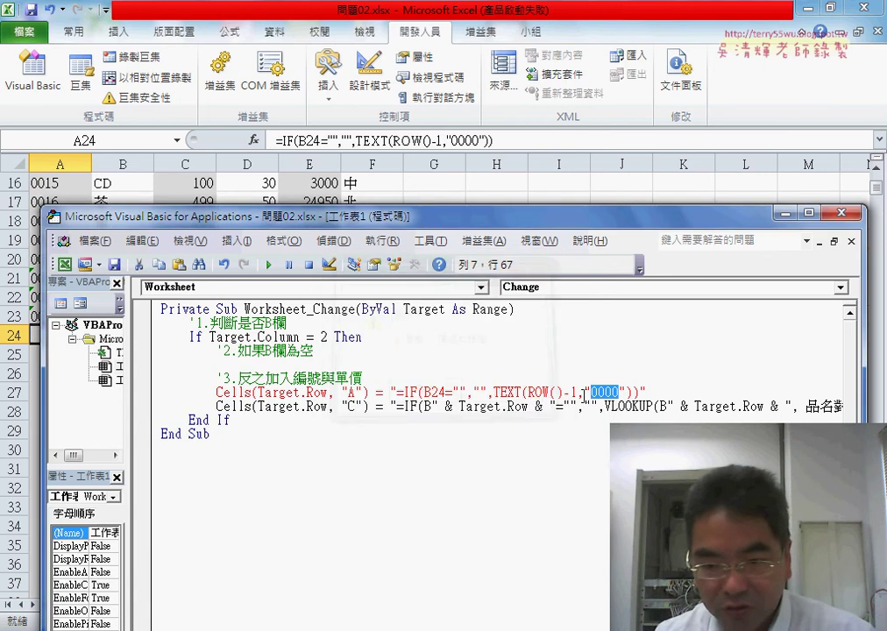
pyautogui.click(585, 392)
pyautogui.write('"')
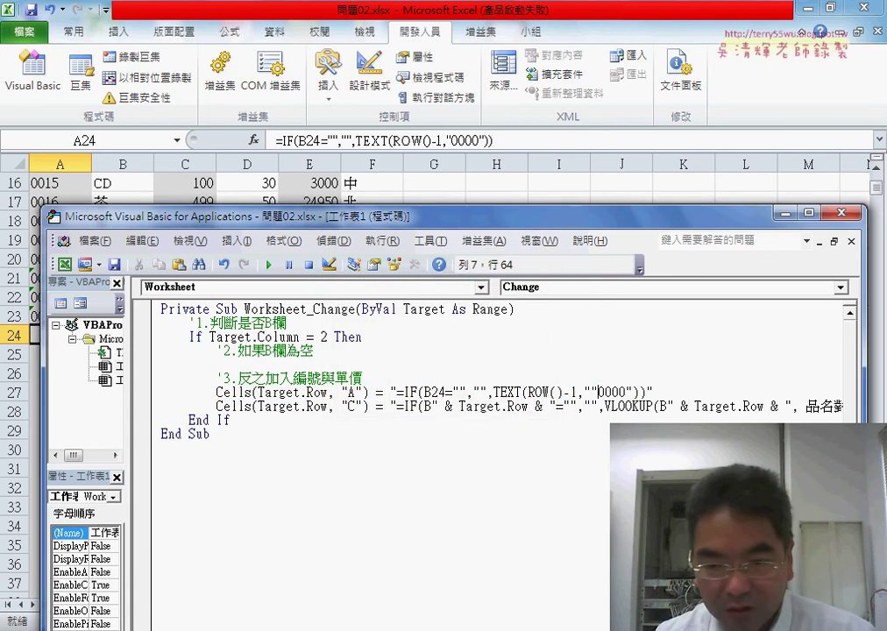
pyautogui.click(624, 392)
pyautogui.write('"')
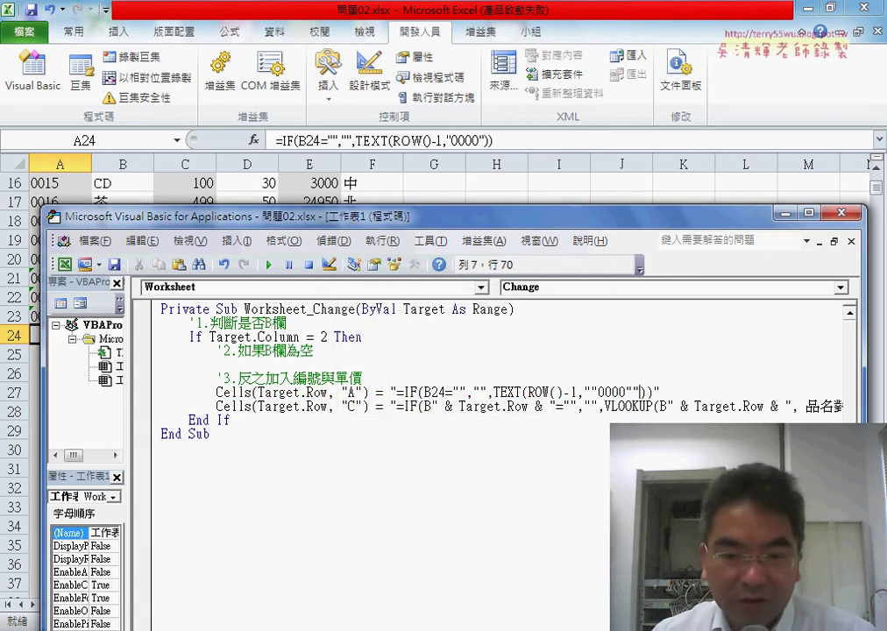
# - Replace 24 in the column A formula's B24 with the " & Target.Row & " piece
pyautogui.moveTo(432, 406); pyautogui.dragTo(550, 407)
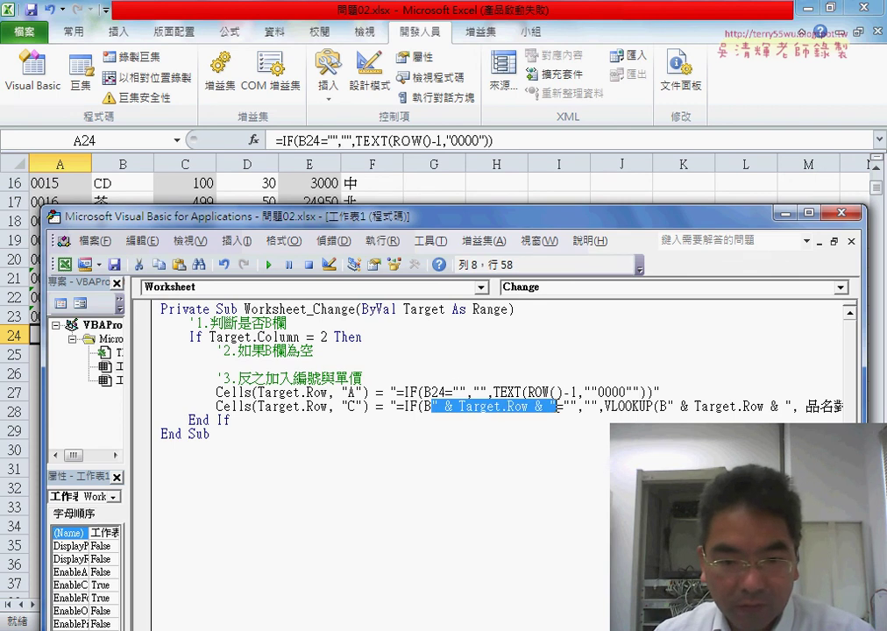
pyautogui.moveTo(447, 392); pyautogui.dragTo(431, 392)
pyautogui.click(447, 392)
pyautogui.hotkey('shift', 'Left')
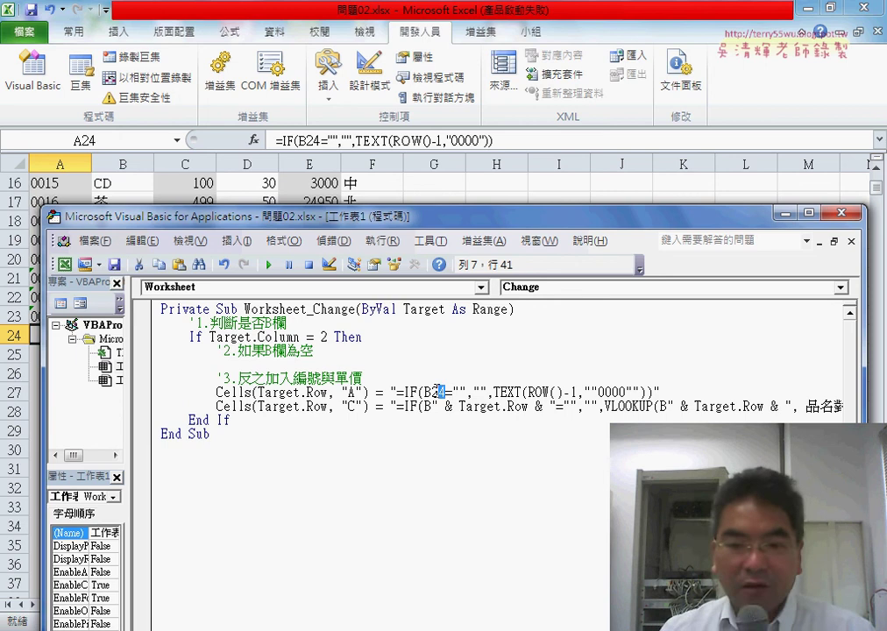
pyautogui.hotkey('shift', 'Left')
pyautogui.write('" & Target.Row & "')
pyautogui.click(576, 512)
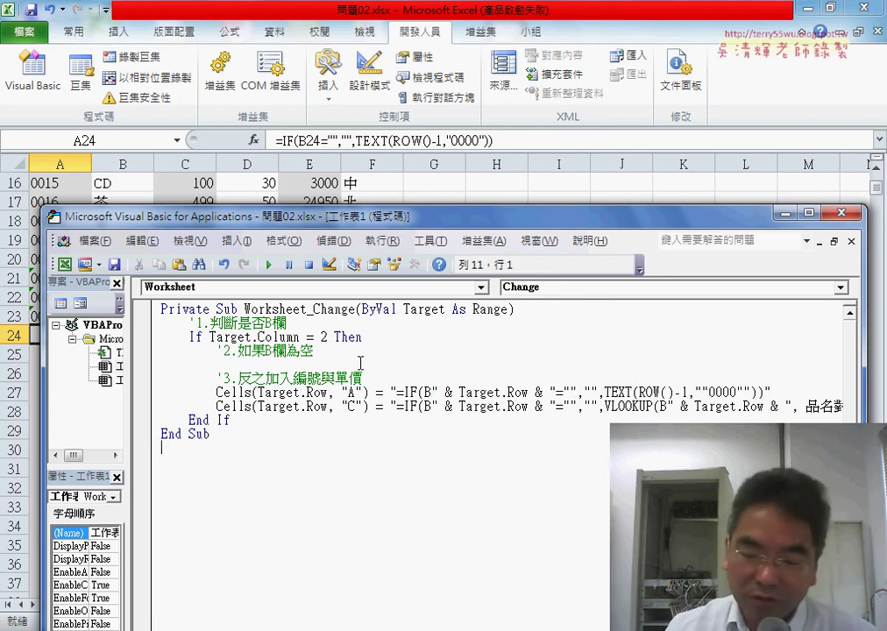
# - Delete the empty step-2 comment line and renumber the step-3 comment to 2
pyautogui.moveTo(161, 364); pyautogui.dragTo(155, 353)
pyautogui.press('Delete')
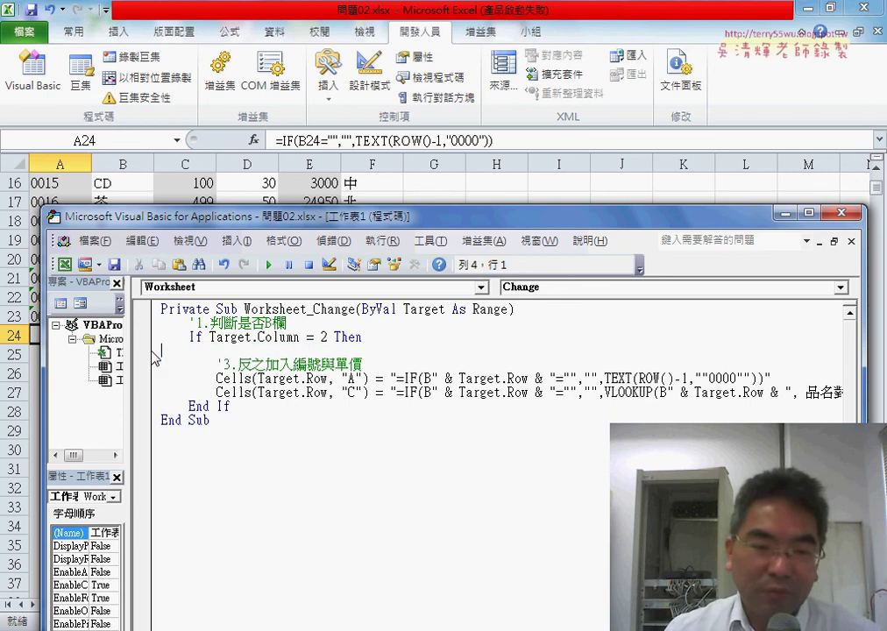
pyautogui.press('Delete')
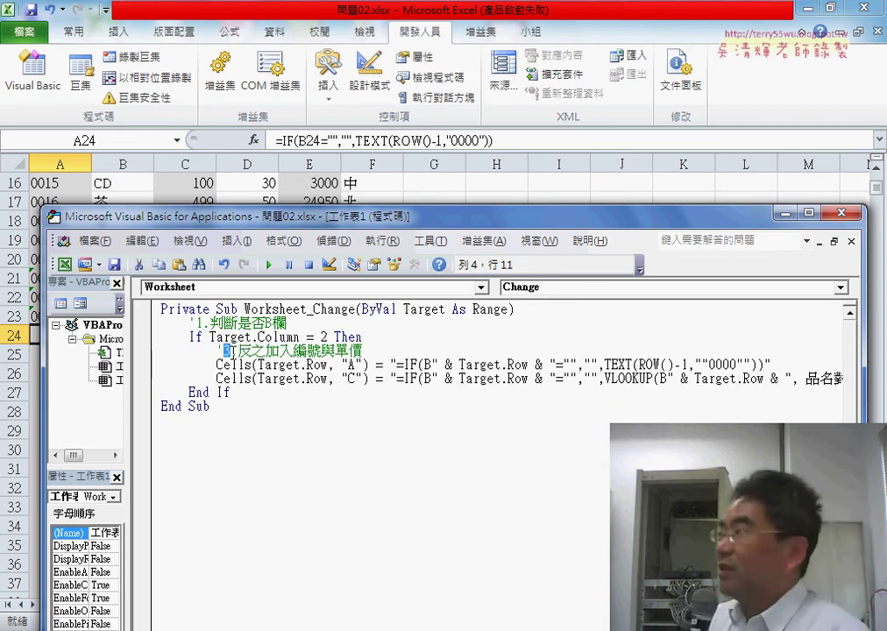
pyautogui.click(226, 351)
pyautogui.press('BackSpace')
pyautogui.write('2')
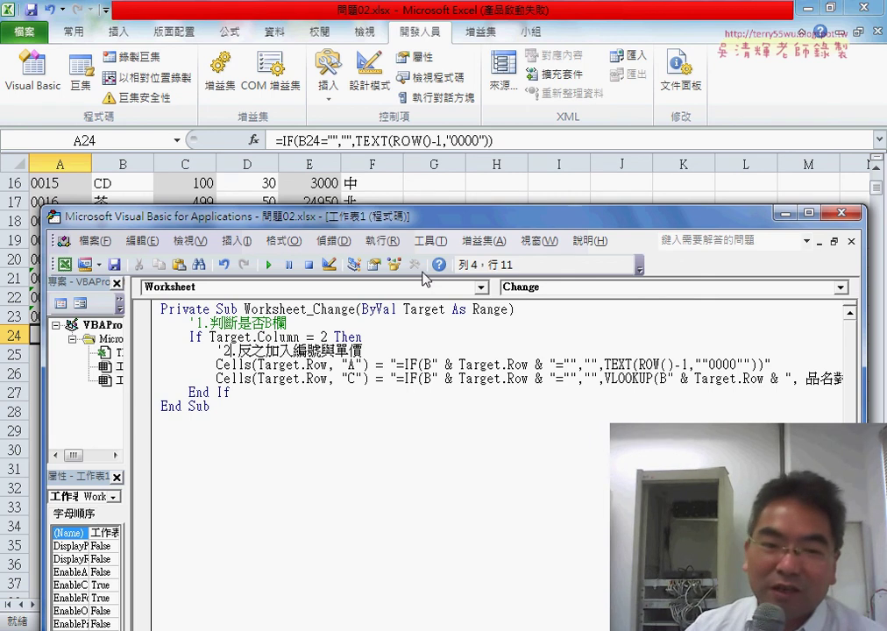
# - Pick 茶, then 玩具 in B24 and inspect C24's formula, which shows FALSE
pyautogui.click(786, 213)
pyautogui.click(199, 340)
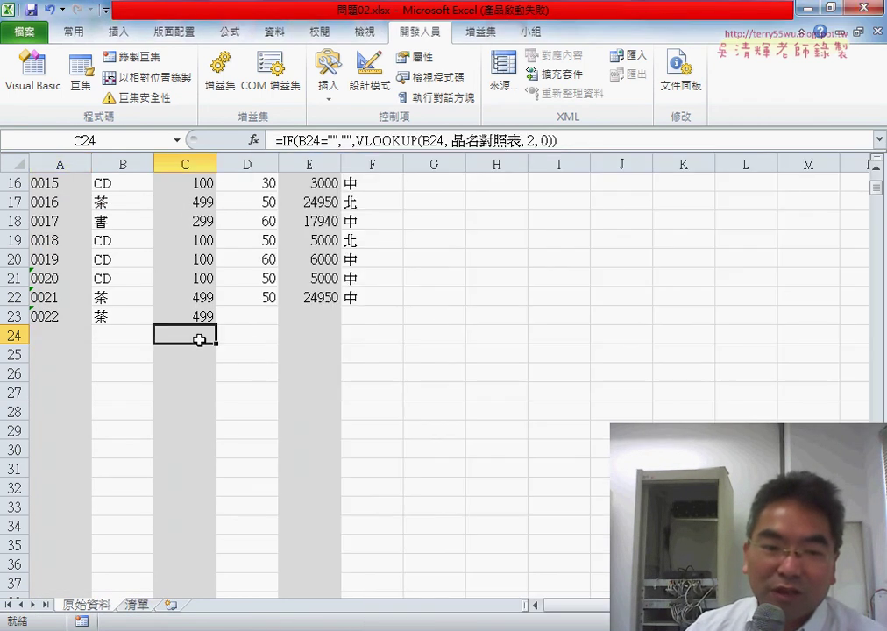
pyautogui.press('Left')
pyautogui.click(161, 335)
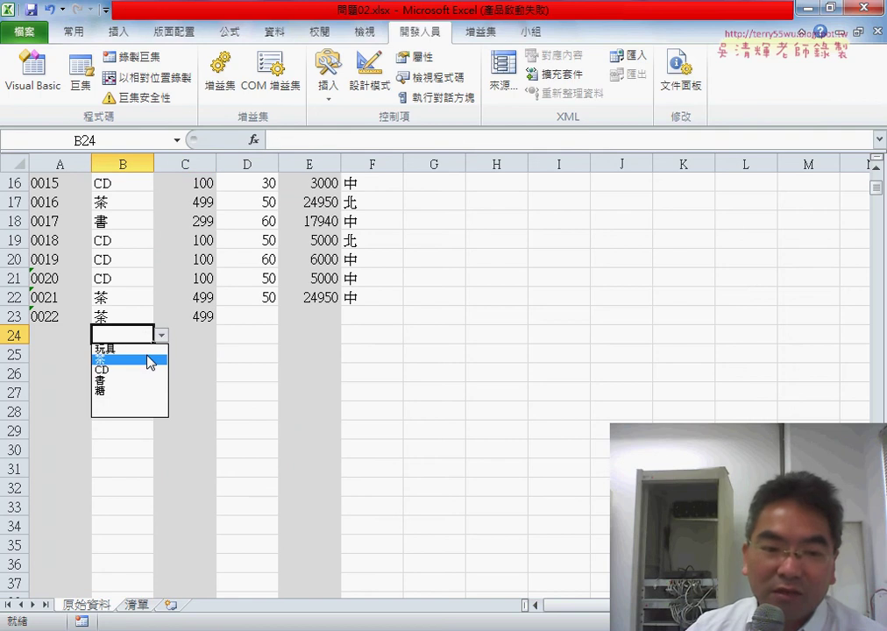
pyautogui.click(149, 362)
pyautogui.click(161, 335)
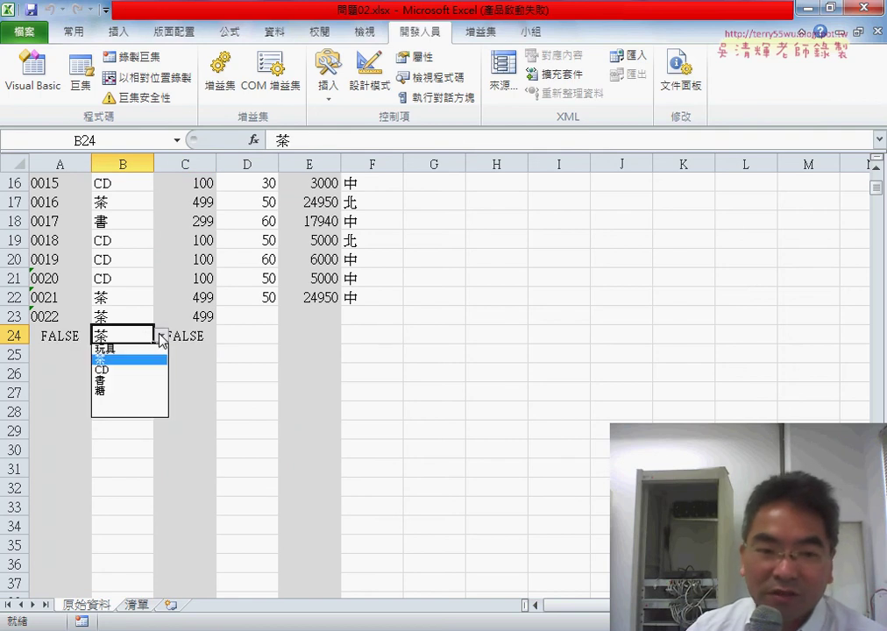
pyautogui.click(150, 347)
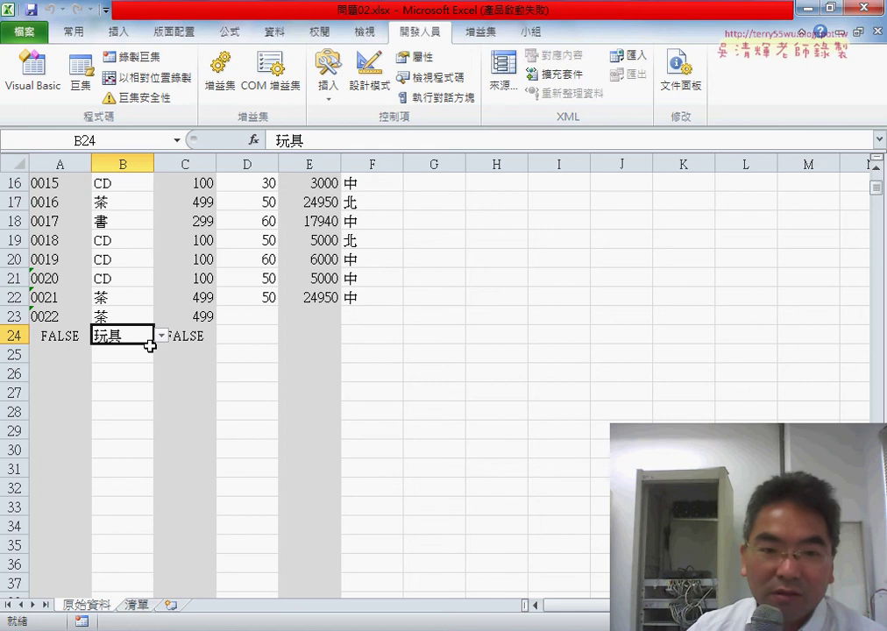
pyautogui.click(188, 336)
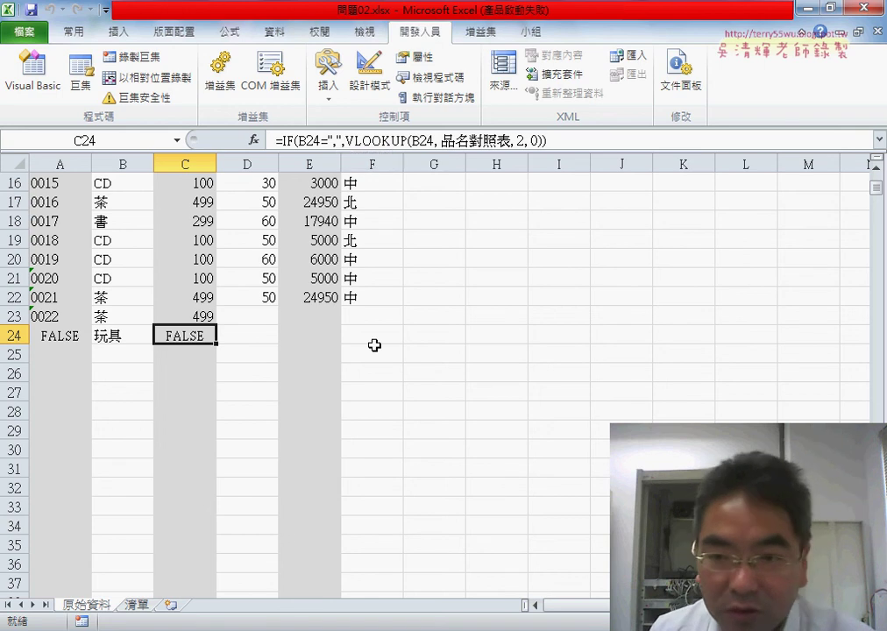
# - Cancel the C24 edit and bring the VBA code window back at full width
pyautogui.hotkey('alt', 'F11')
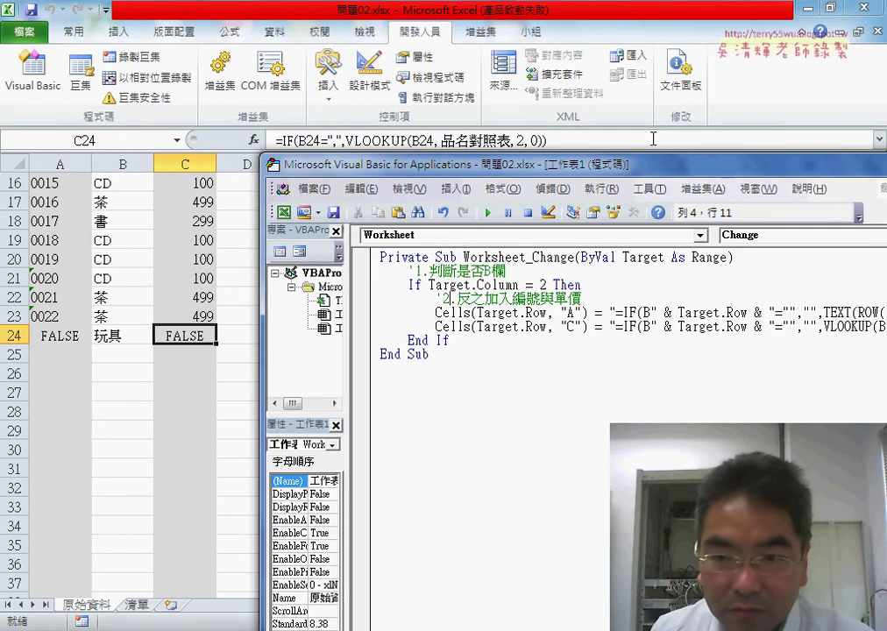
pyautogui.hotkey('alt', 'F11')
pyautogui.press('F2')
pyautogui.hotkey('alt', 'Tab')
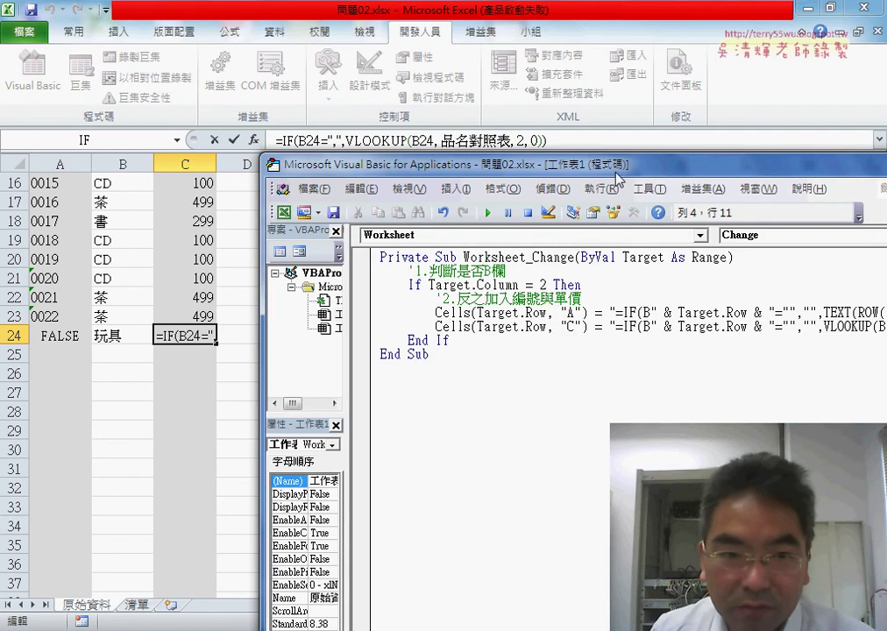
pyautogui.click(215, 140)
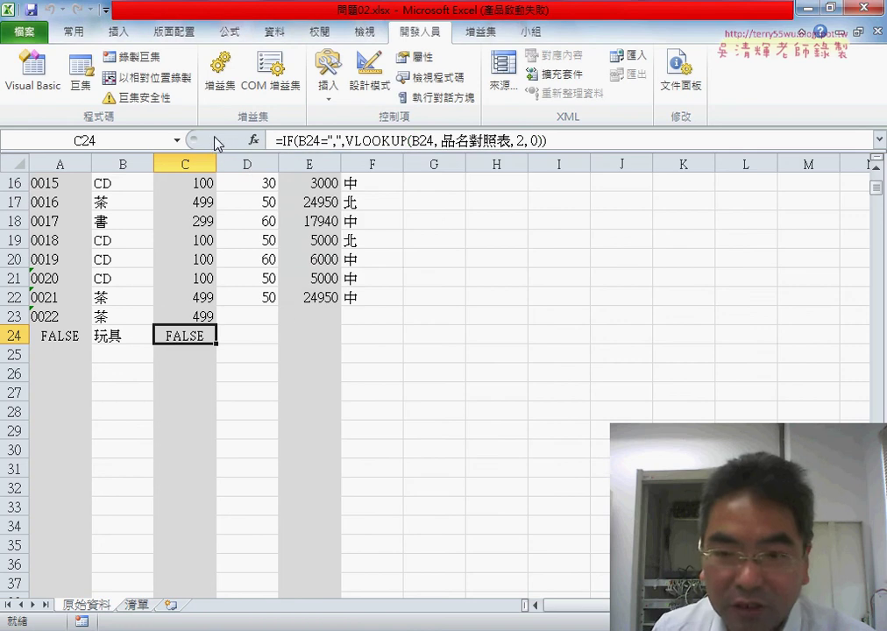
pyautogui.hotkey('alt', 'F11')
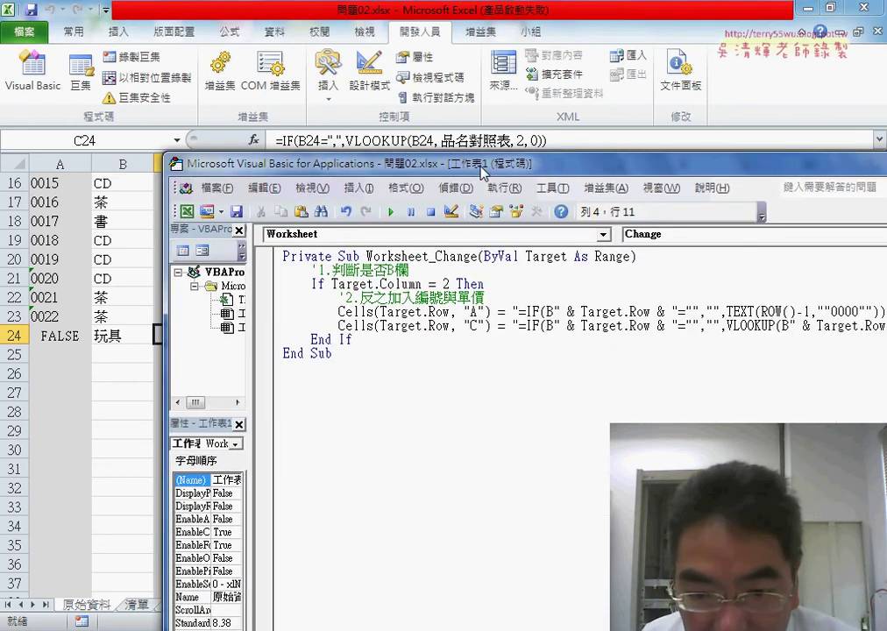
pyautogui.moveTo(480, 172); pyautogui.dragTo(313, 172)
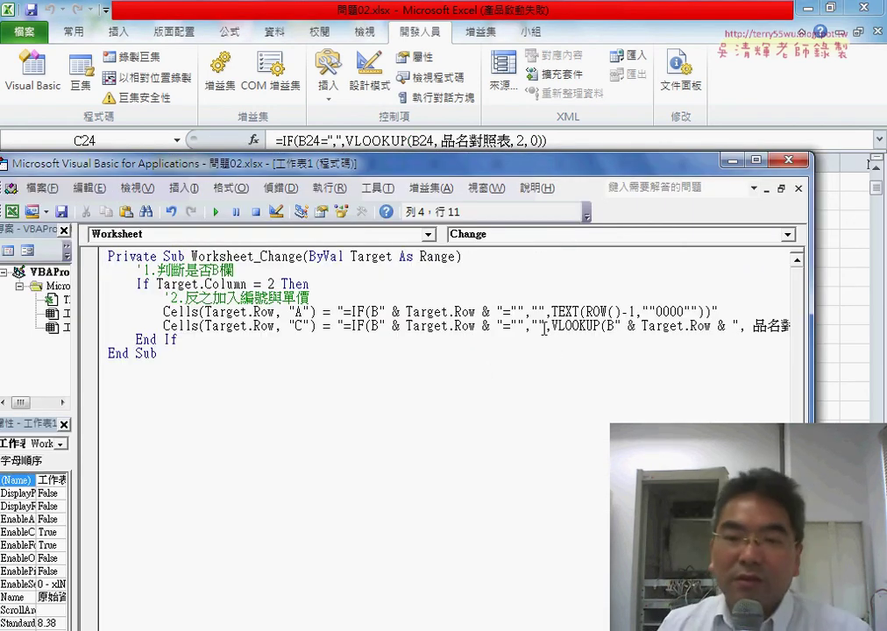
# - Double the empty-string quotes to """" in both the column A and column C formulas
pyautogui.doubleClick(539, 327)
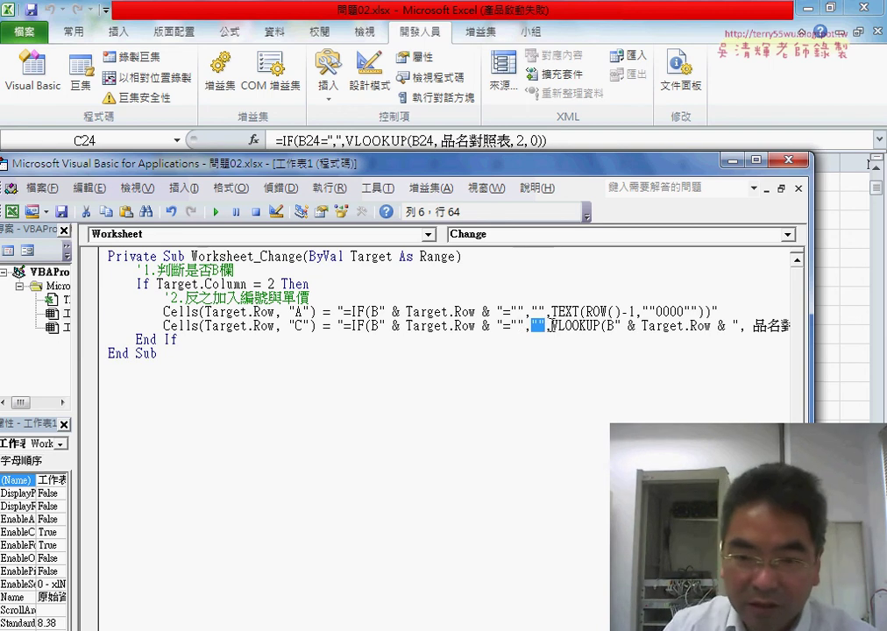
pyautogui.click(548, 326)
pyautogui.write('""')
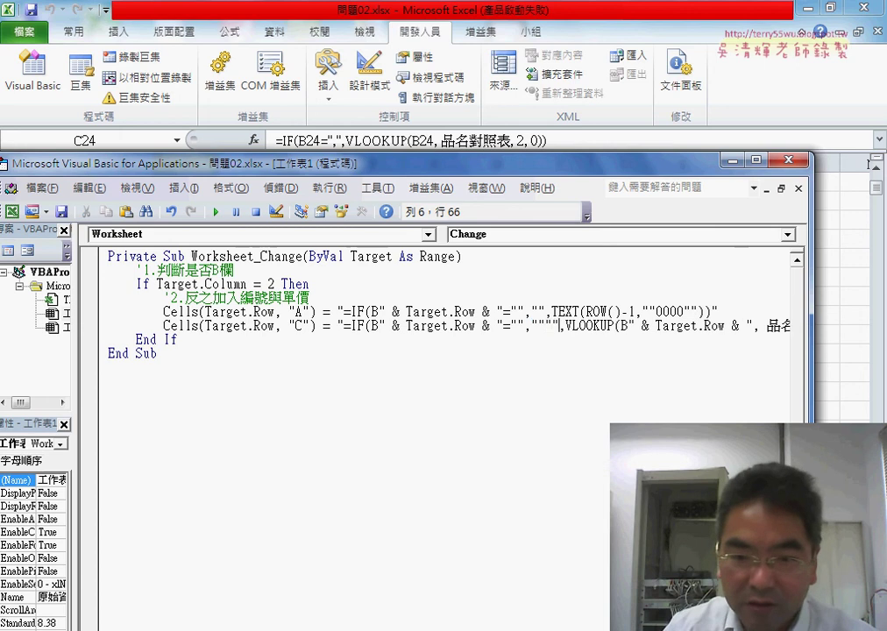
pyautogui.click(546, 311)
pyautogui.write('""')
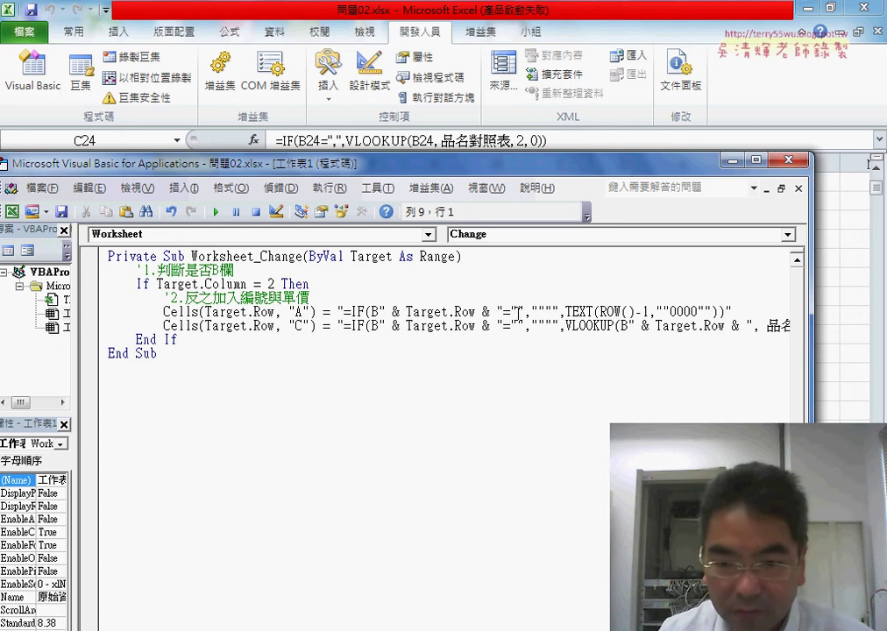
pyautogui.write('""')
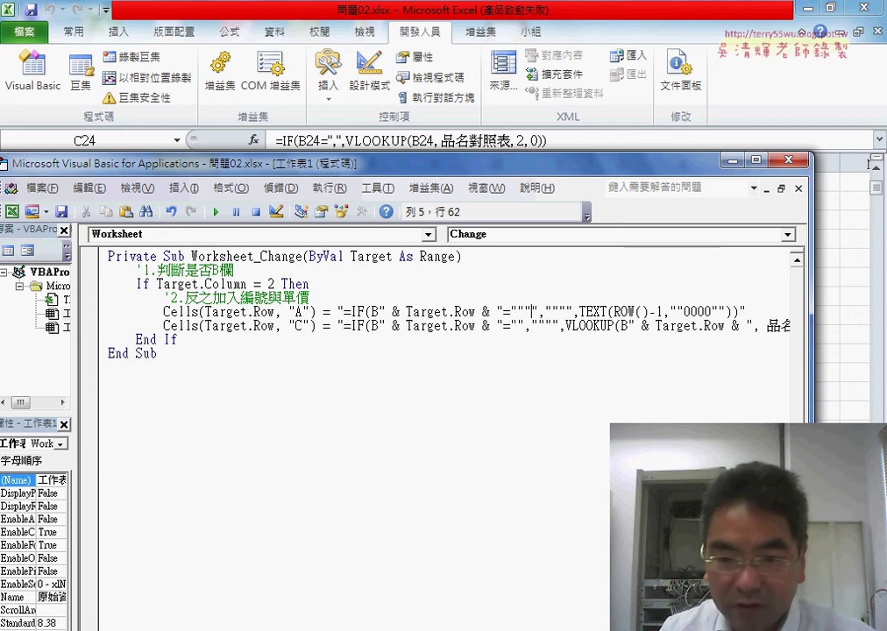
pyautogui.click(524, 326)
pyautogui.write('""')
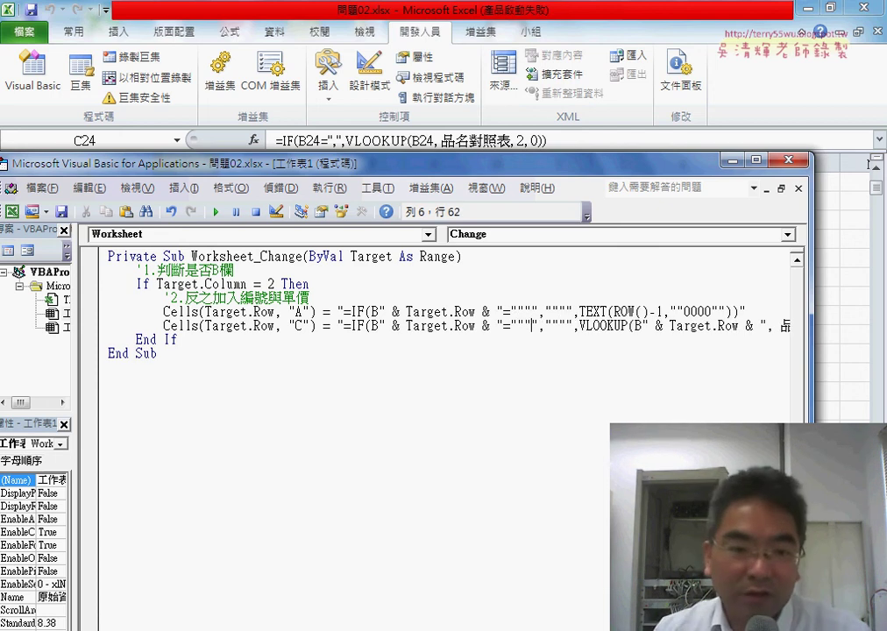
# - Choose CD in B24 to confirm it fills ID 0023 and price 100
pyautogui.click(496, 29)
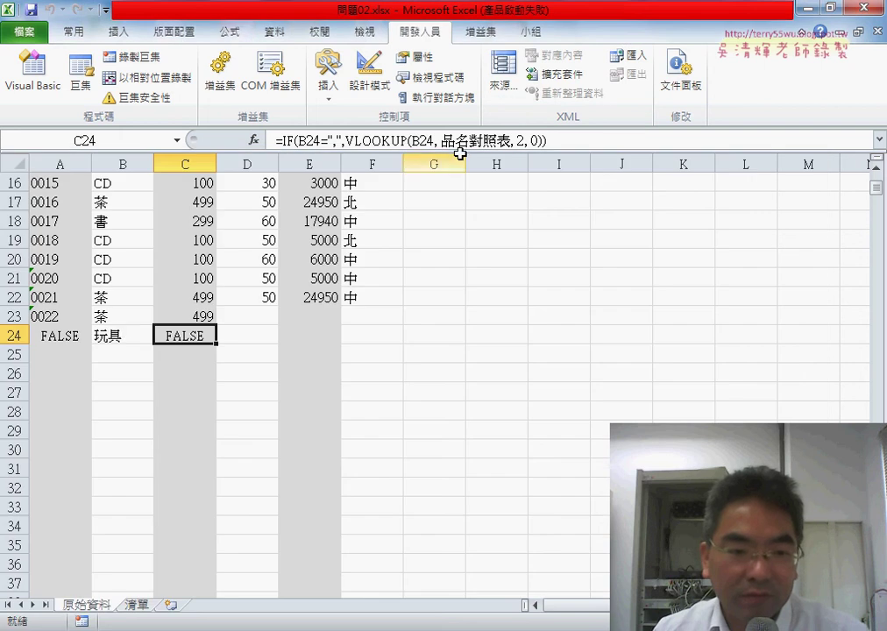
pyautogui.click(121, 336)
pyautogui.click(161, 336)
pyautogui.click(151, 371)
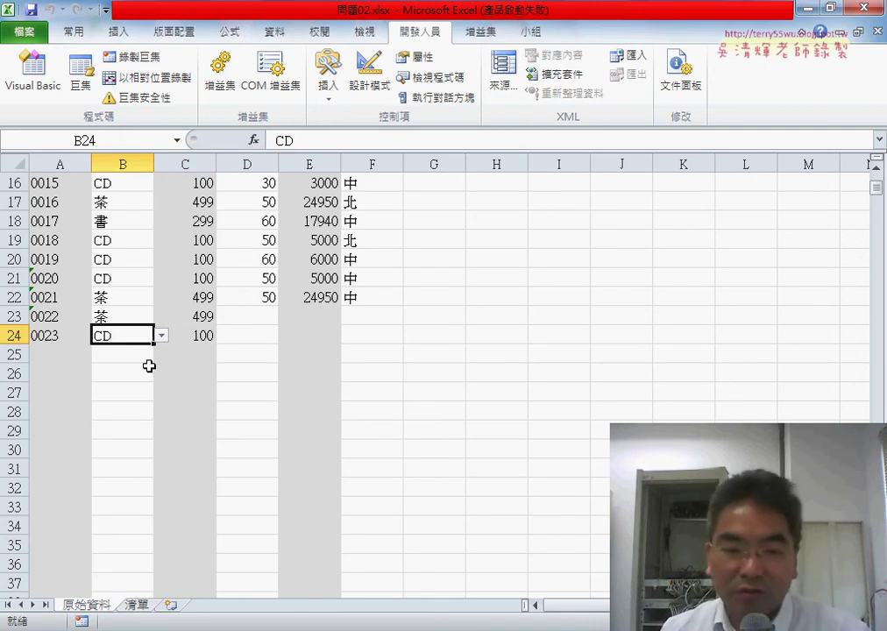
# - Scroll the Google Docs 程式碼 document up to the column-B Worksheet_Change procedure
pyautogui.hotkey('alt', 'Tab')
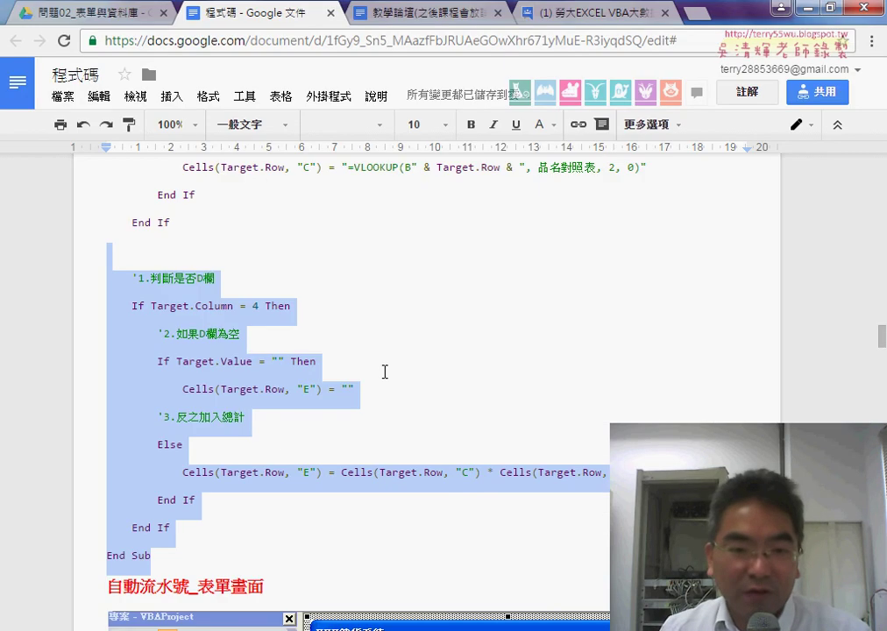
pyautogui.scroll(3, 234, 487)
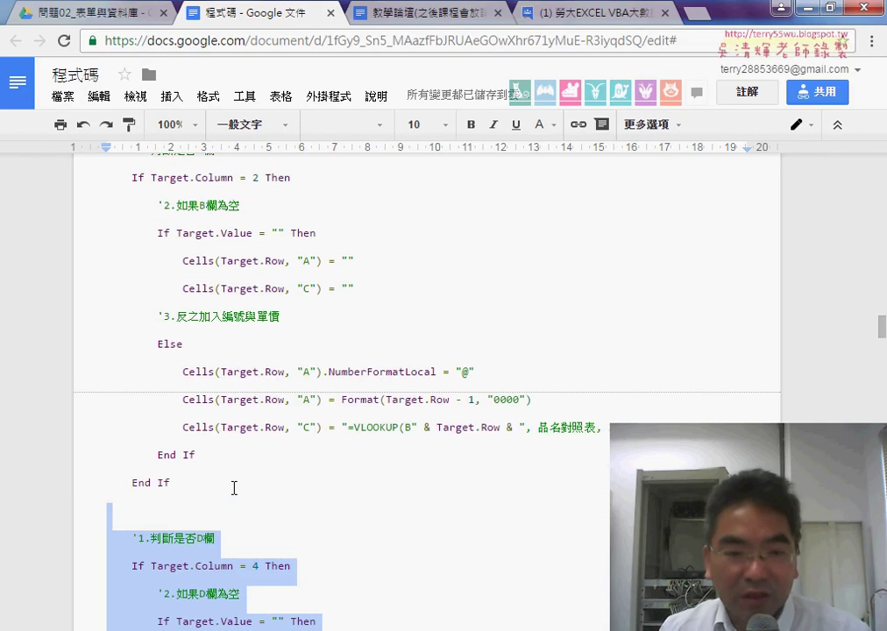
pyautogui.scroll(1, 268, 265)
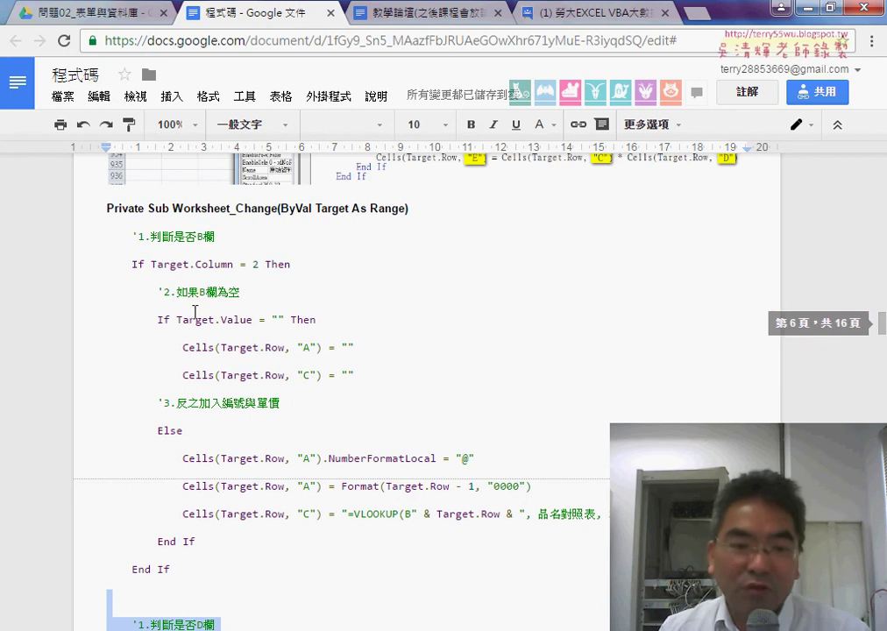
pyautogui.click(309, 375)
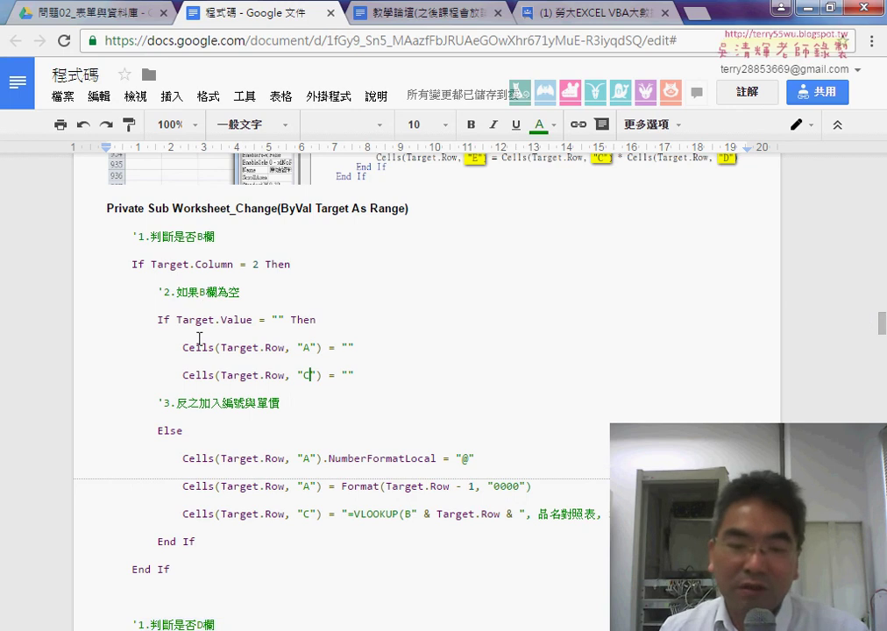